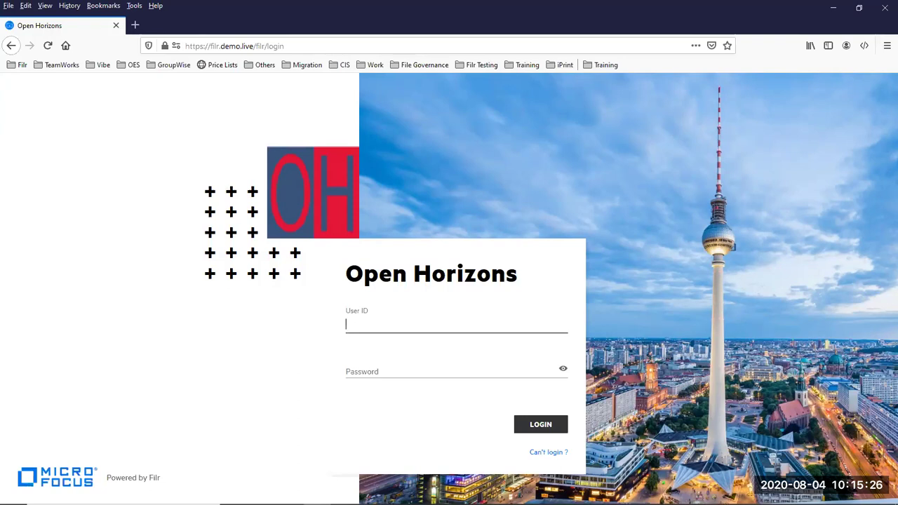
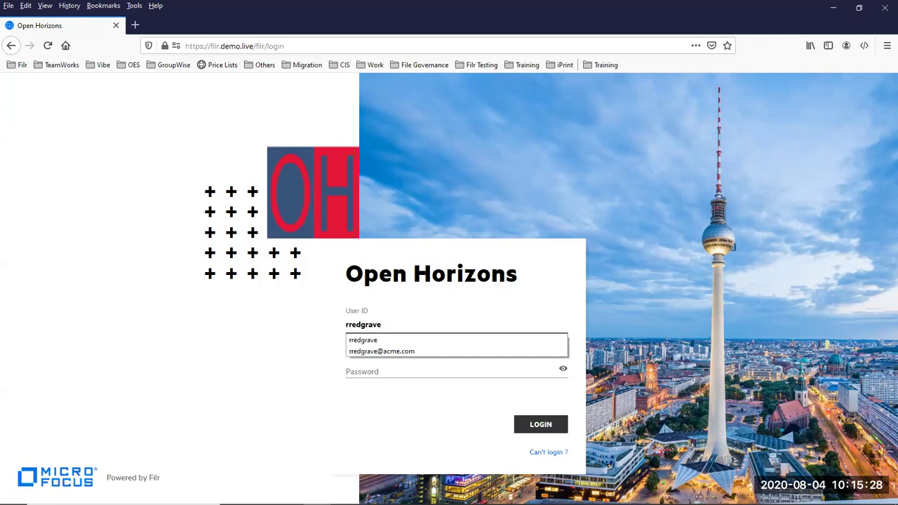
Step: Log in to the Open Horizons Filr site with the user's ID and password
key(Tab)
text(••••)
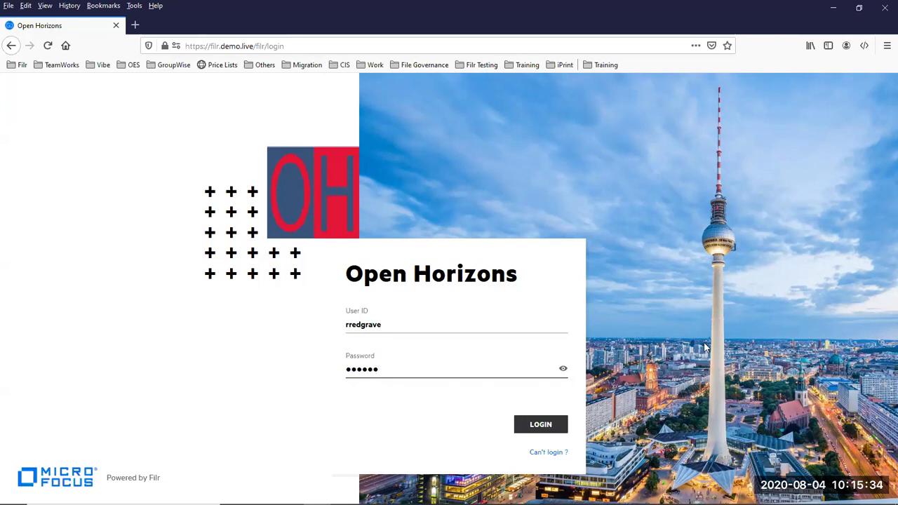
click(546, 427)
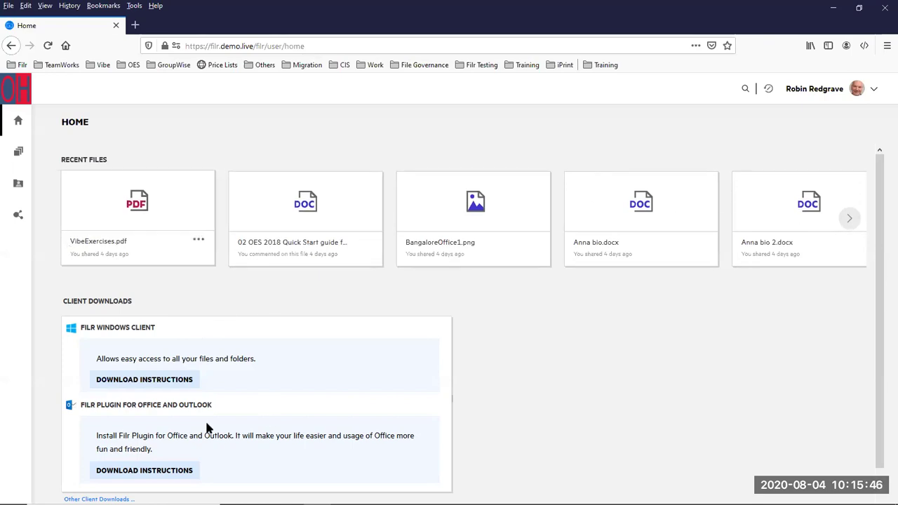
Step: Glance at the client download instructions, then the three Netfolders, ending on My Files (63 items)
click(156, 381)
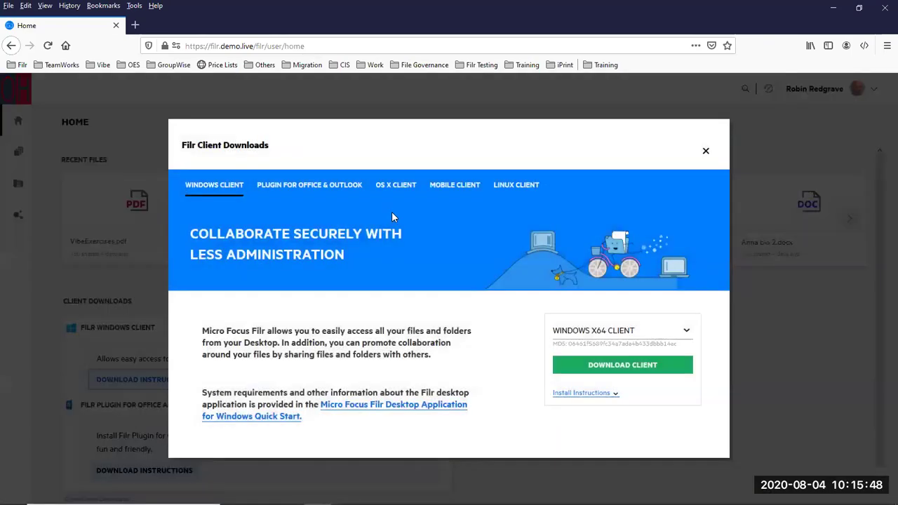
click(707, 151)
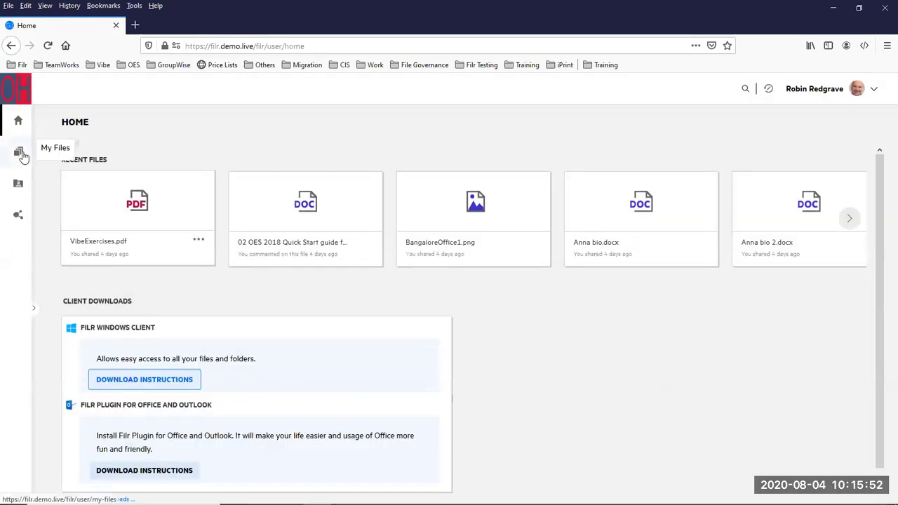
click(21, 153)
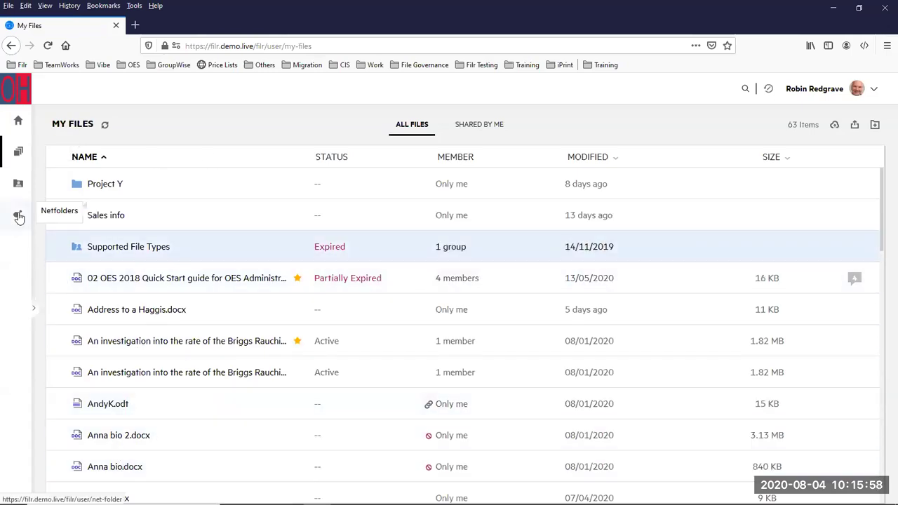
click(19, 216)
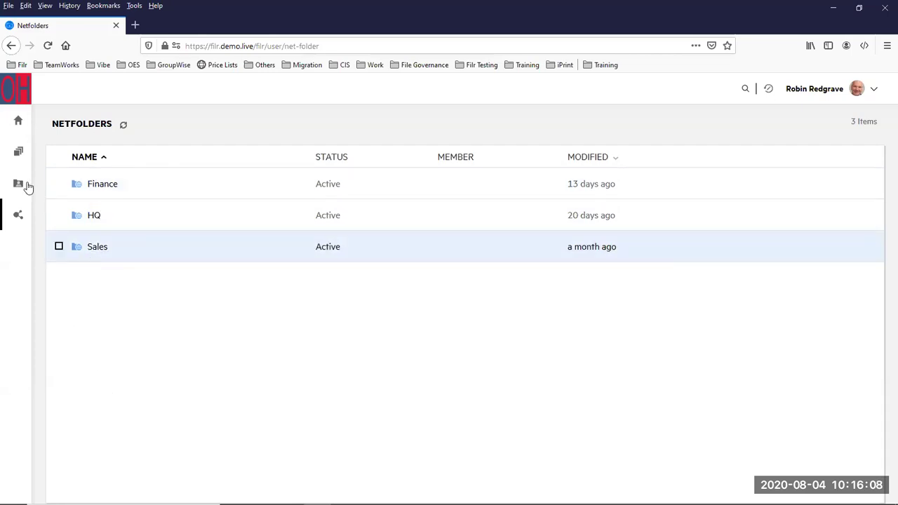
click(19, 153)
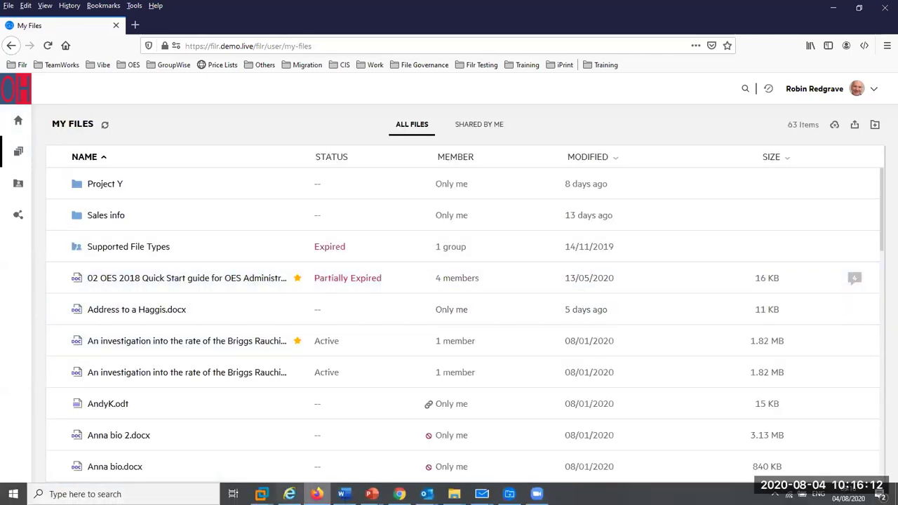
mouse_move(453, 493)
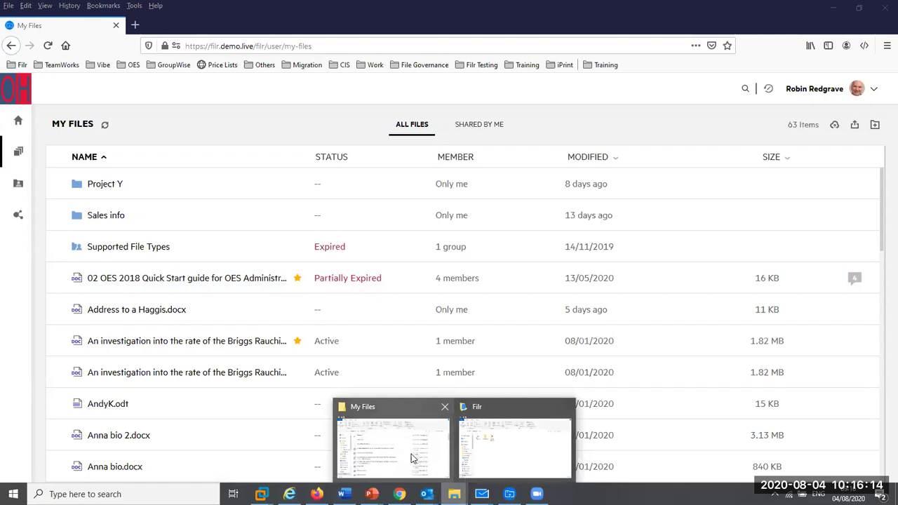
click(395, 439)
scroll(162, 308, down, 8)
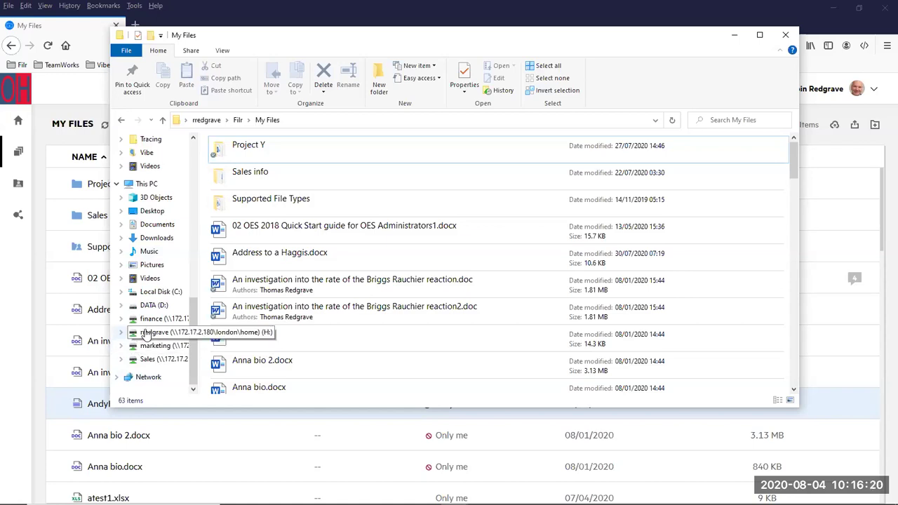
click(734, 35)
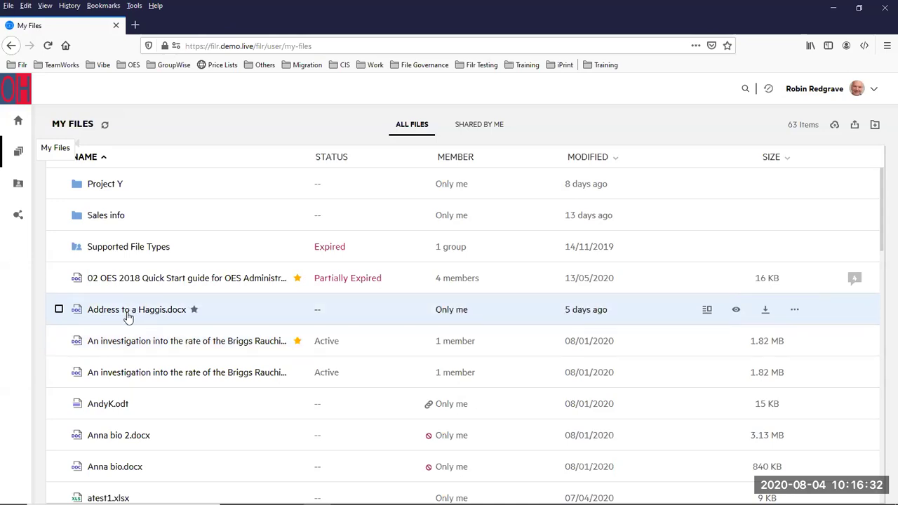
click(128, 313)
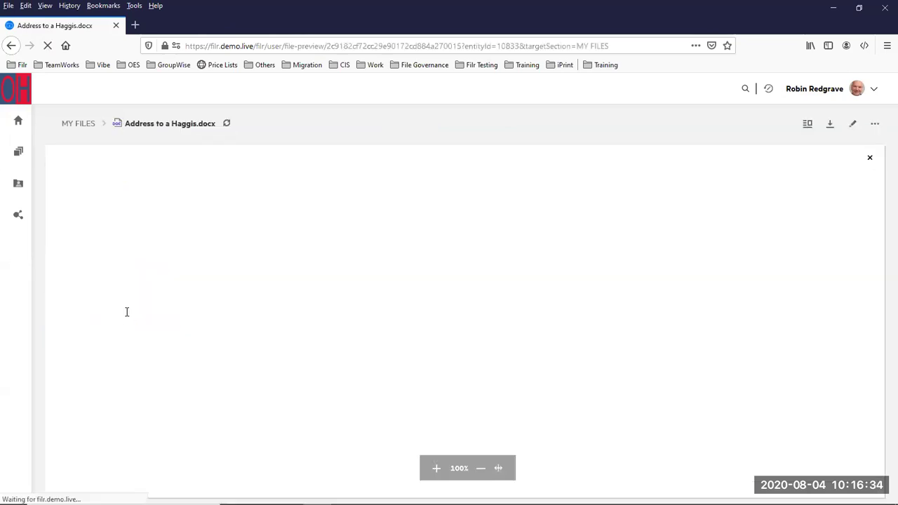
click(480, 468)
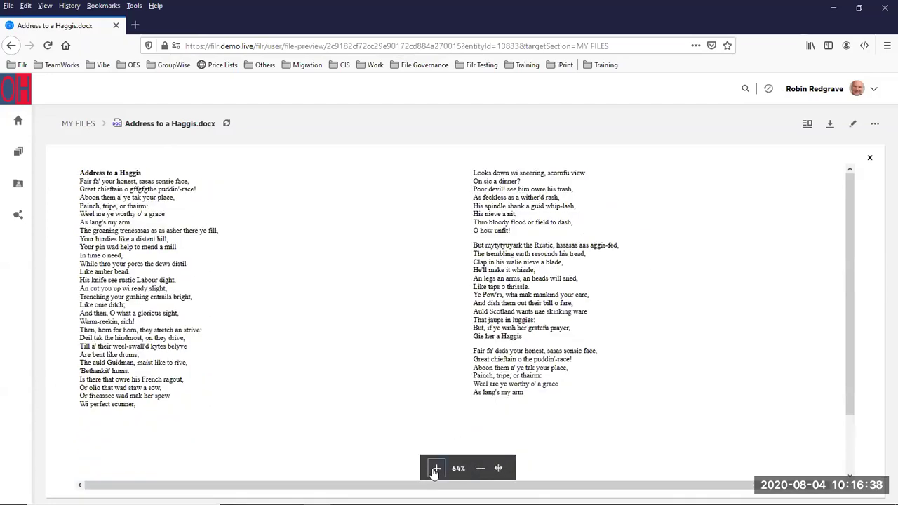
click(435, 468)
click(435, 469)
click(435, 468)
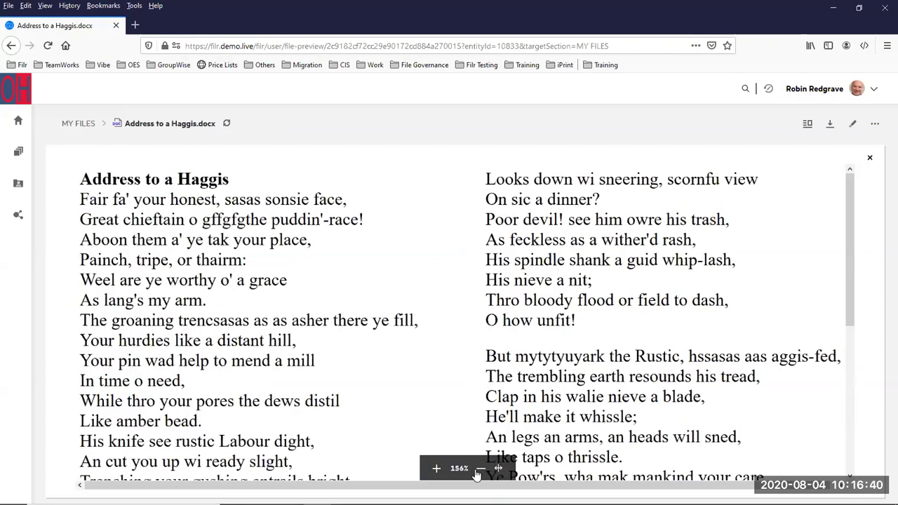
scroll(436, 440, down, 1)
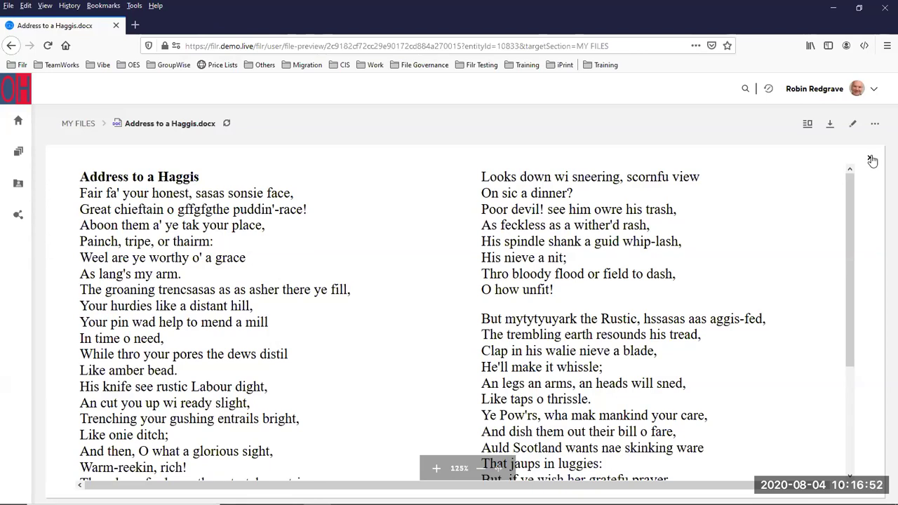
click(869, 159)
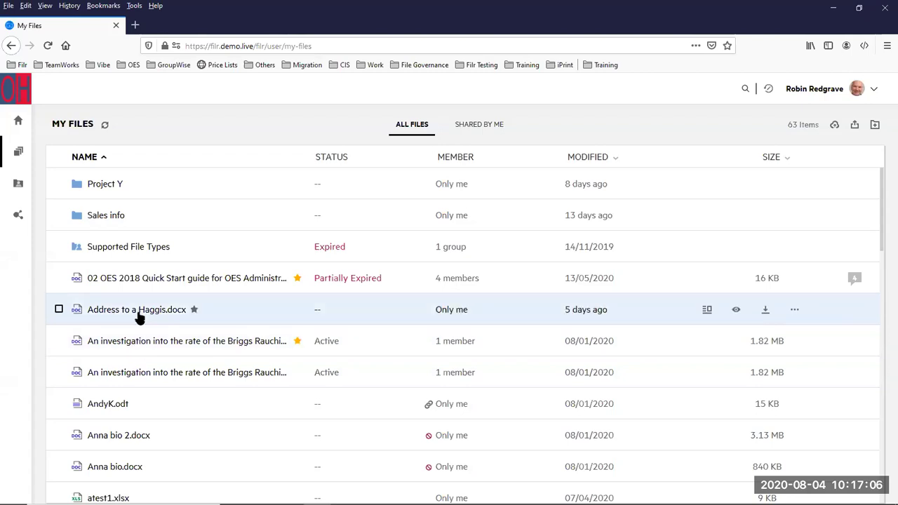
Step: Open Address to a Haggis.docx in Content Editor using Edit > Online
right_click(138, 317)
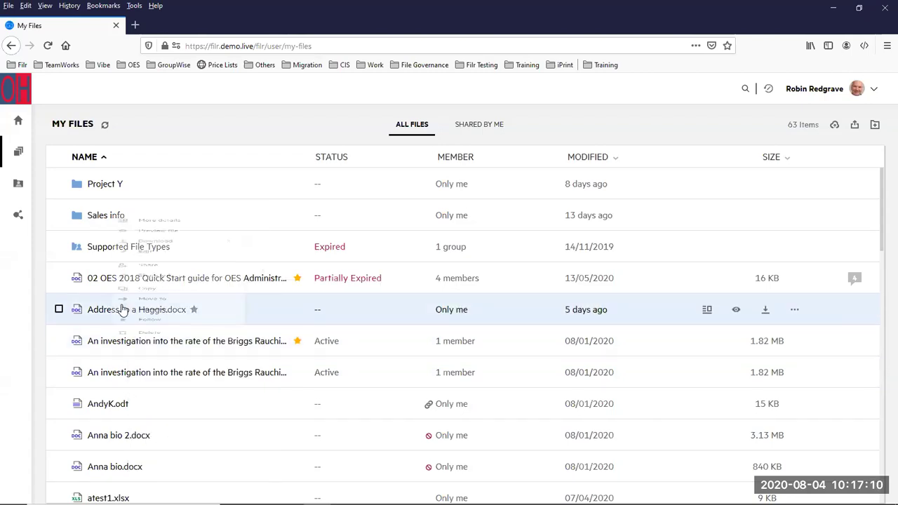
right_click(121, 311)
mouse_move(206, 305)
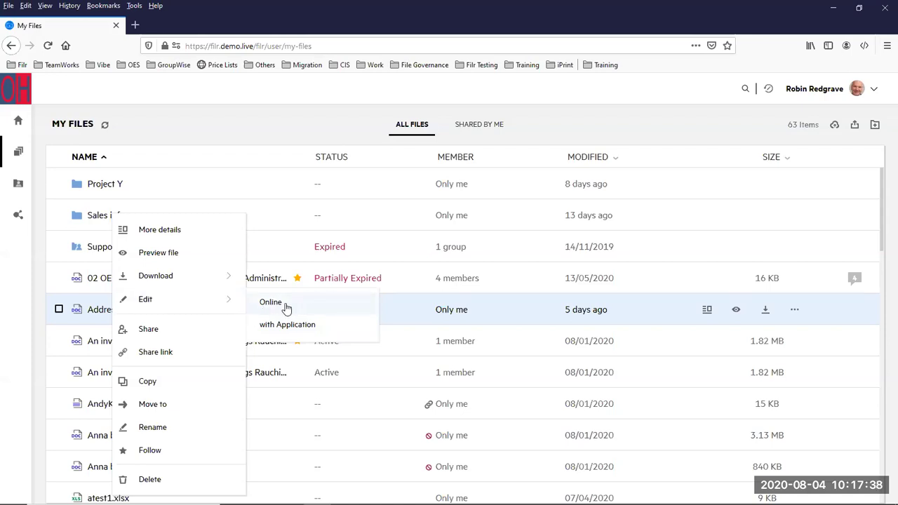
click(285, 306)
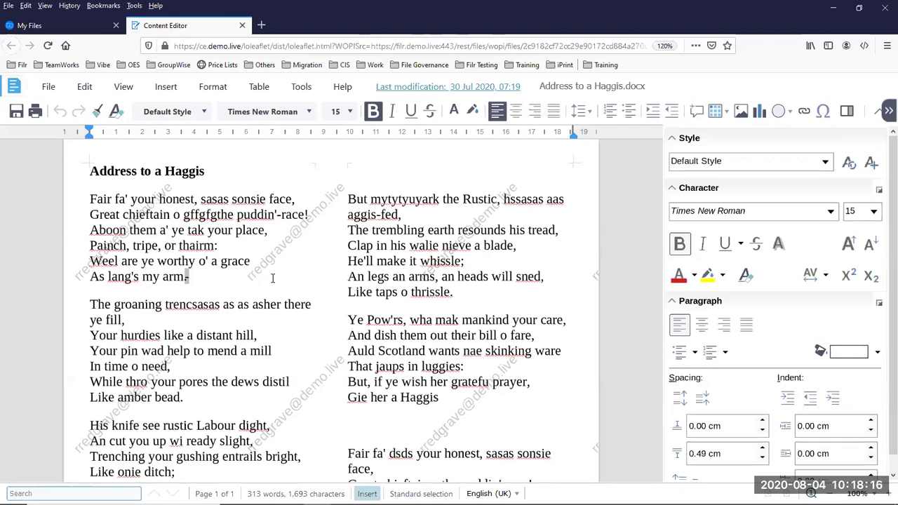
Step: Copy the poem's first stanza to the clipboard
drag(104, 198, 178, 270)
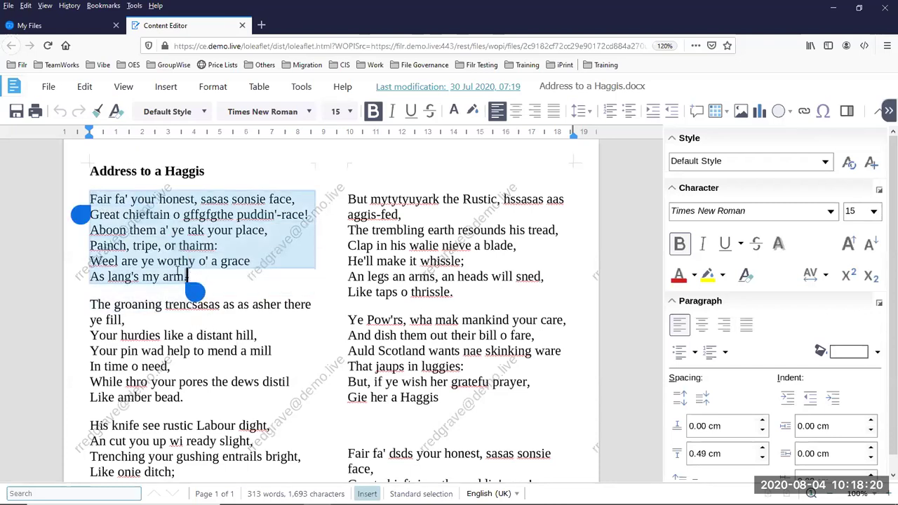
right_click(170, 275)
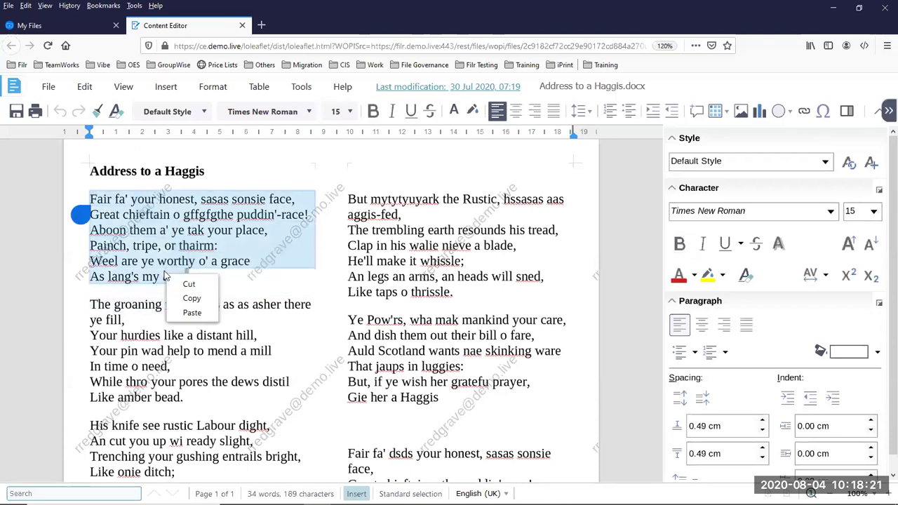
click(190, 298)
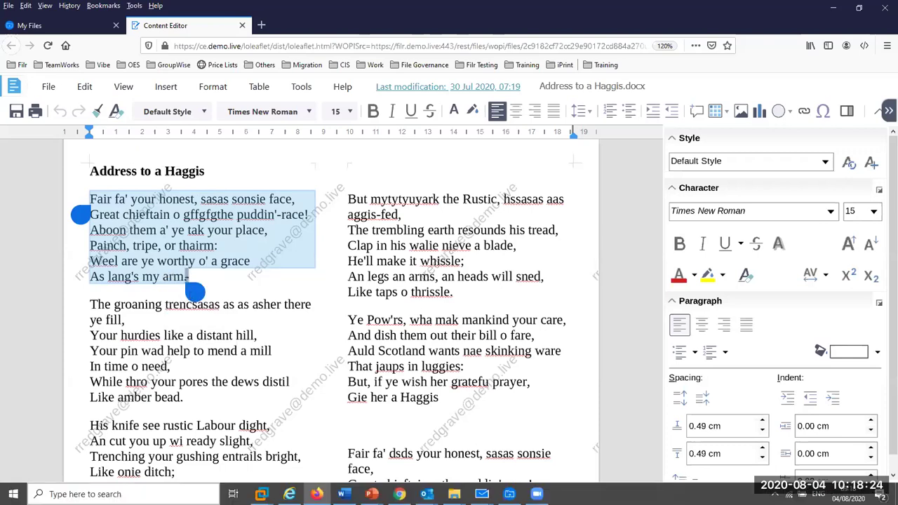
Step: Paste the clipboard into a new Notepad window, then minimize it
click(85, 494)
text(notepad)
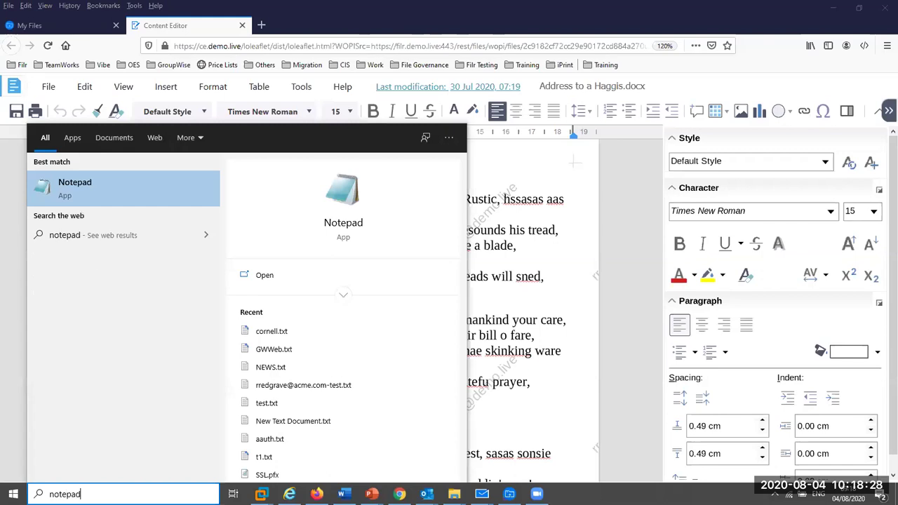
key(Escape)
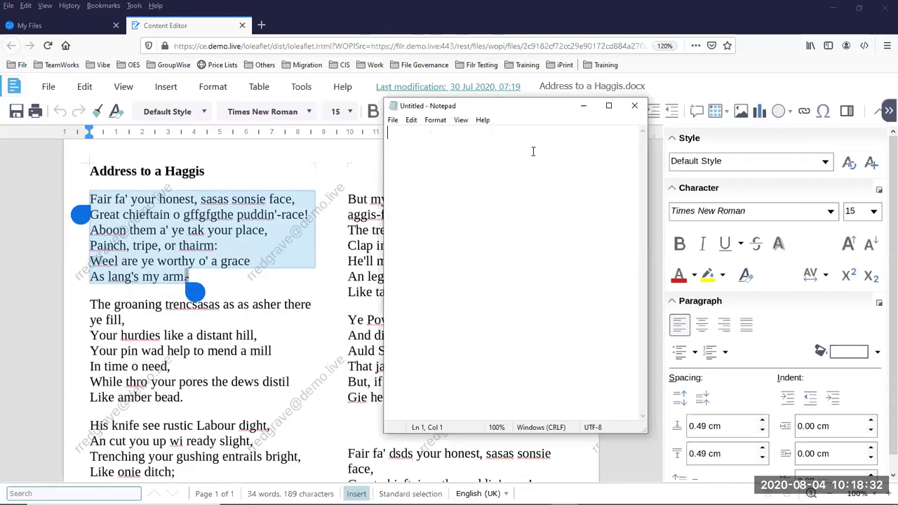
key(ctrl+v)
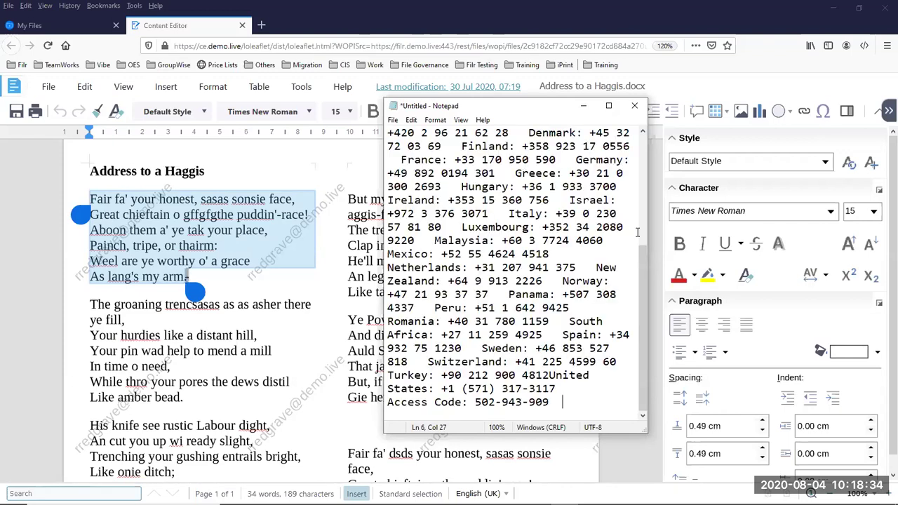
scroll(646, 202, up, 1)
scroll(645, 202, up, 4)
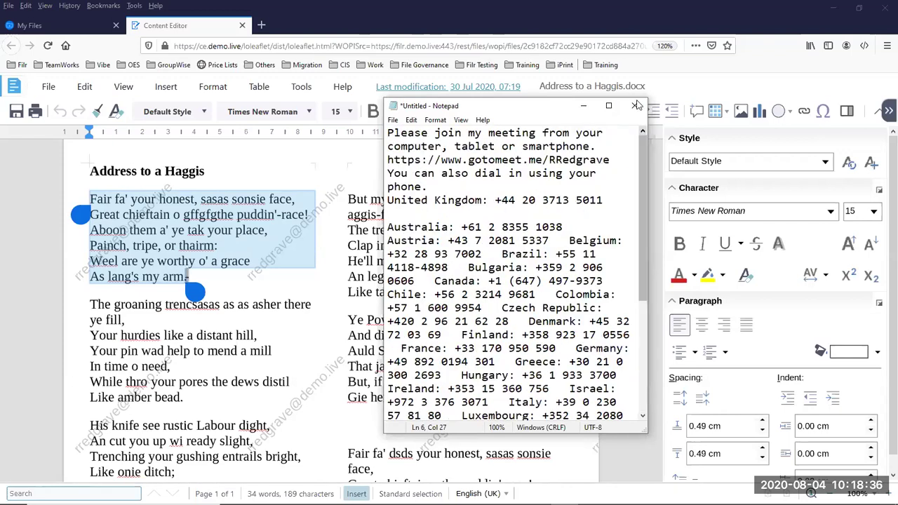
click(583, 107)
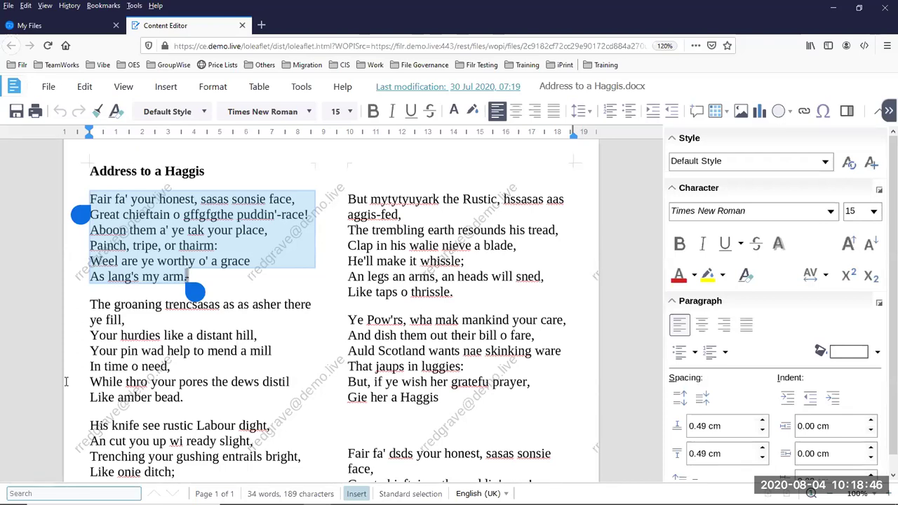
Step: Download Address to a Haggis as a PDF, then go back to the My Files list
click(49, 87)
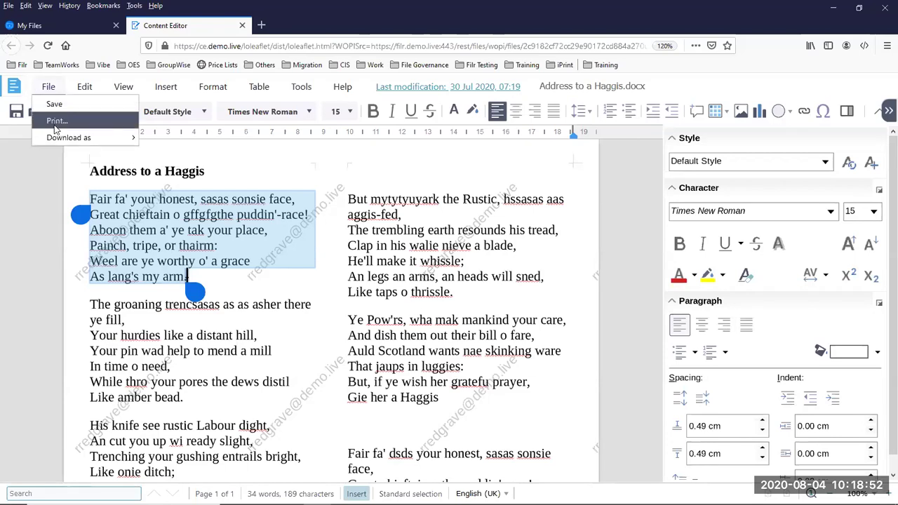
mouse_move(60, 139)
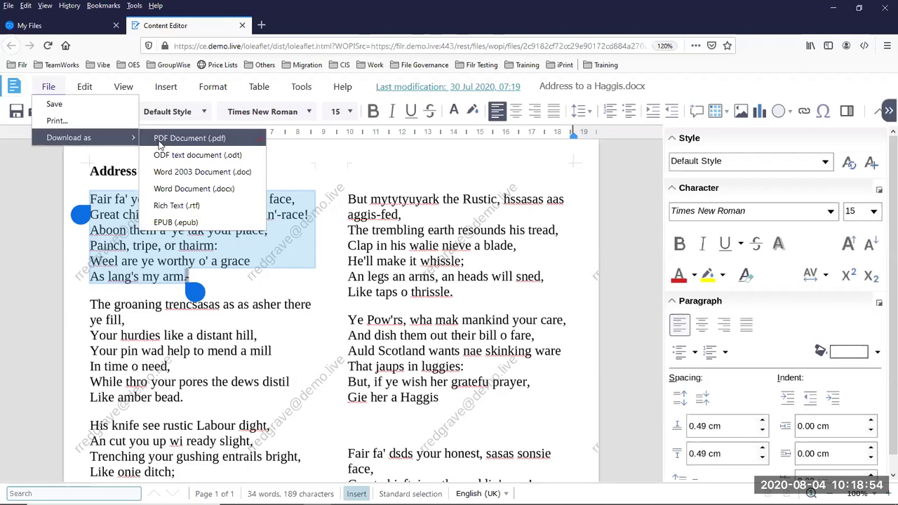
click(287, 304)
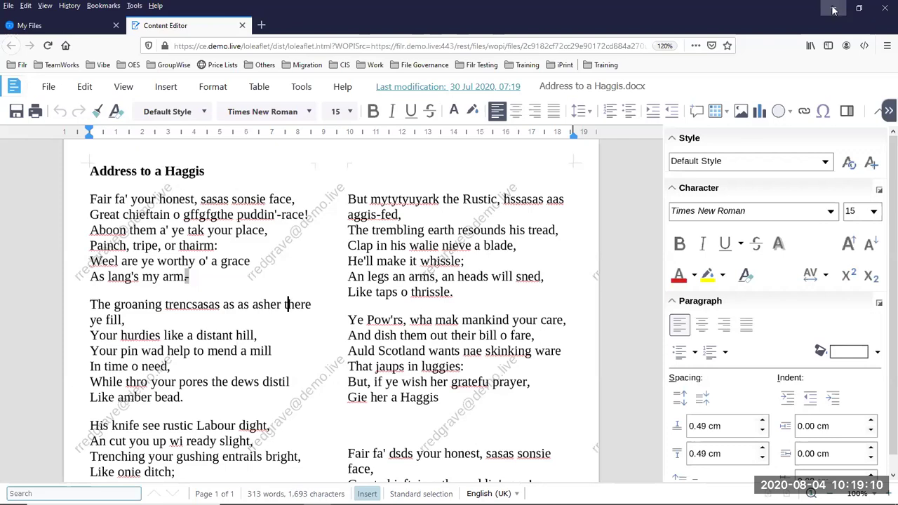
click(54, 25)
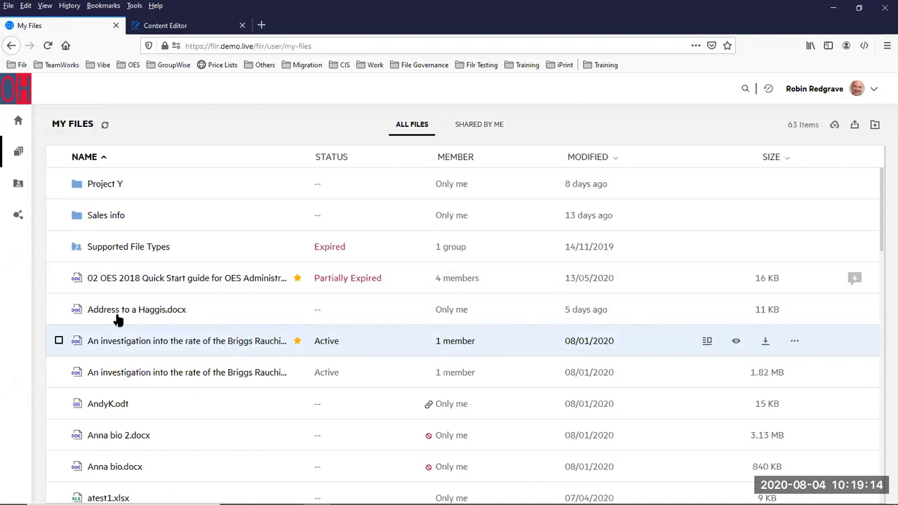
Step: Star Address to a Haggis.docx to follow it and show its details pane
click(195, 310)
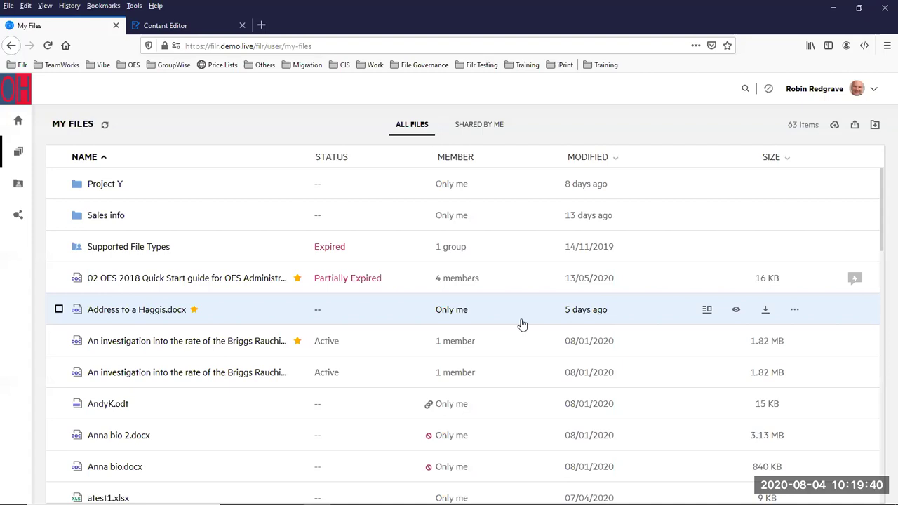
key(Up)
click(450, 314)
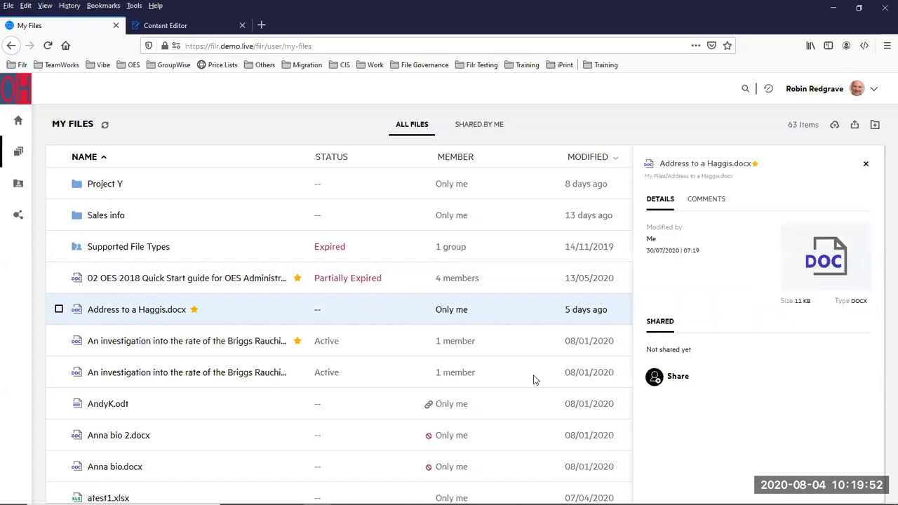
Step: Share the document with a colleague and an external e-mail, adding the message 'Test please edit'
click(666, 377)
text(ae)
key(BackSpace)
text(d)
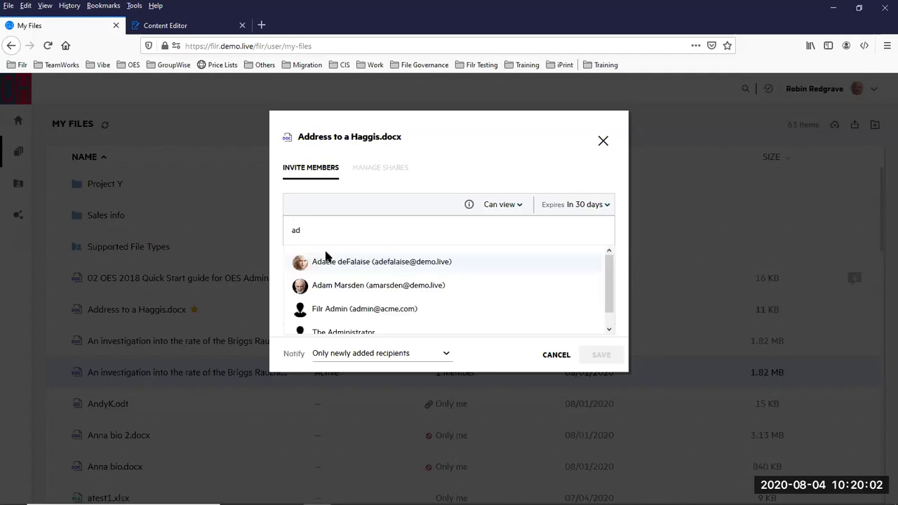
click(333, 263)
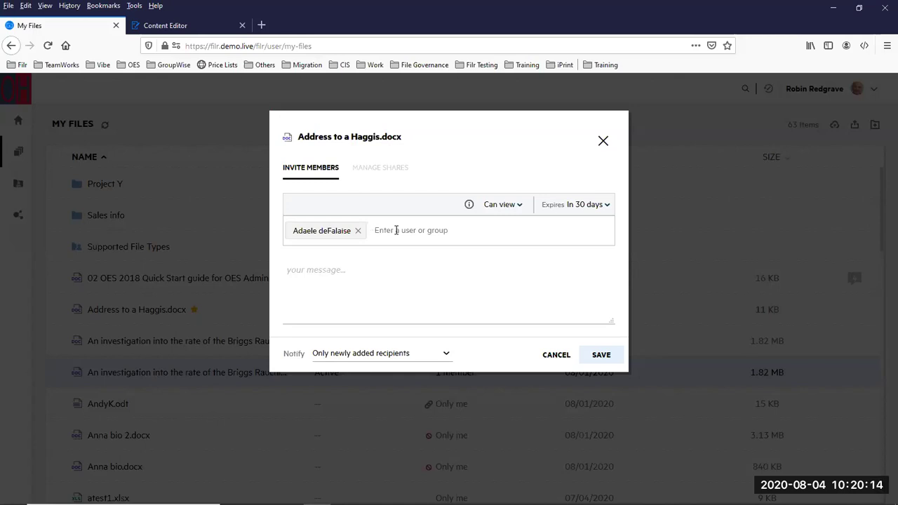
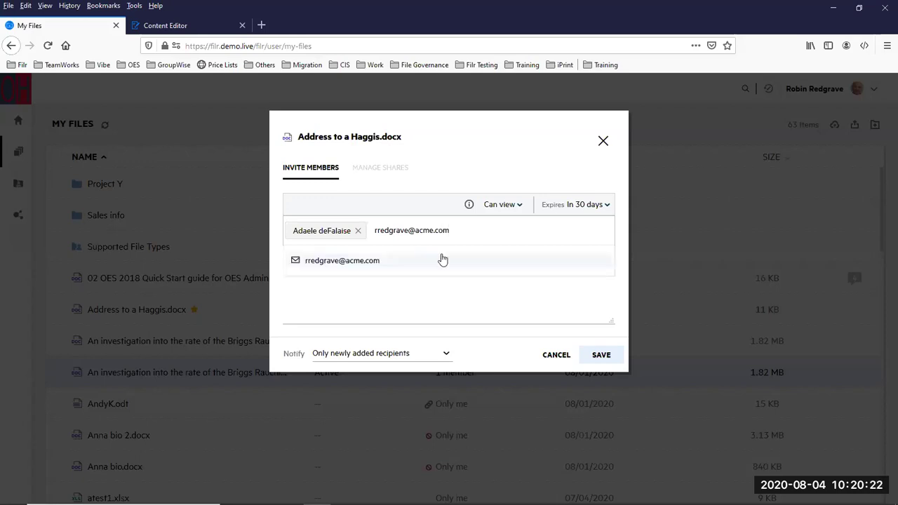
click(370, 260)
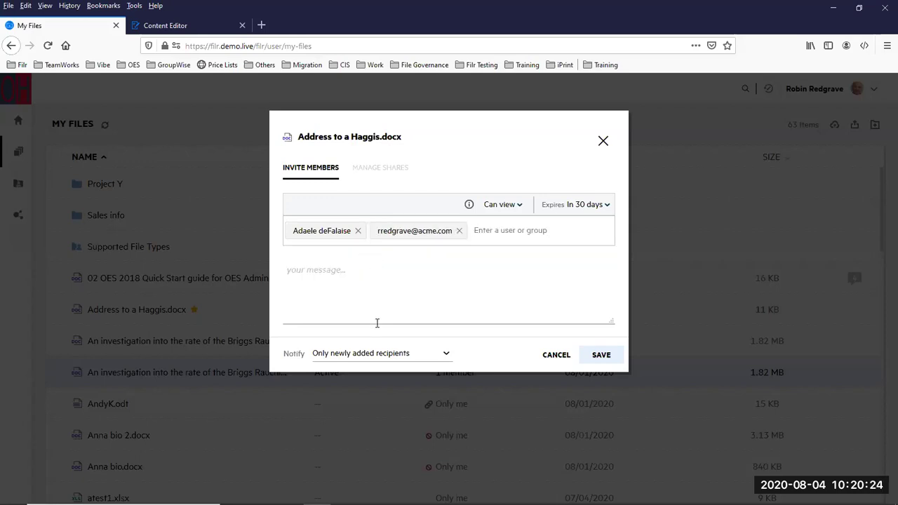
click(359, 261)
text(Test please edit)
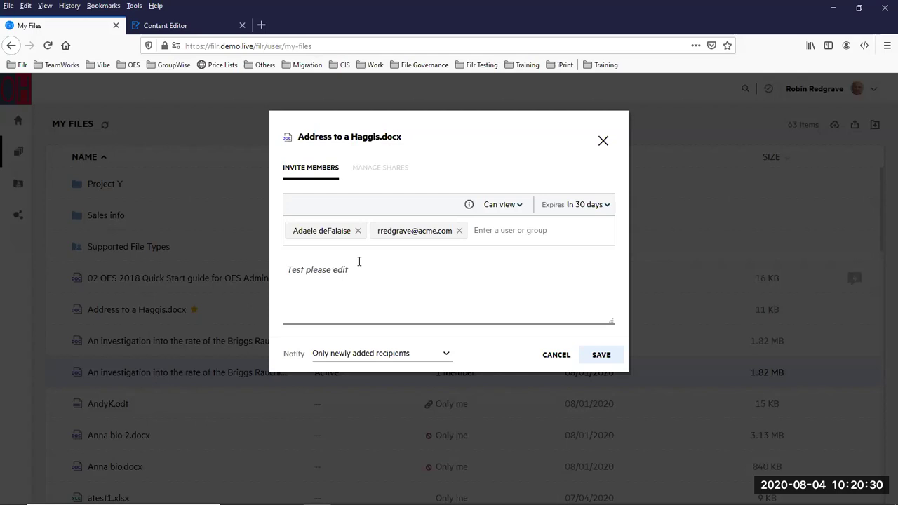
Step: Grant Can edit rights, set the share to expire on 14/08/2020, and save
click(517, 204)
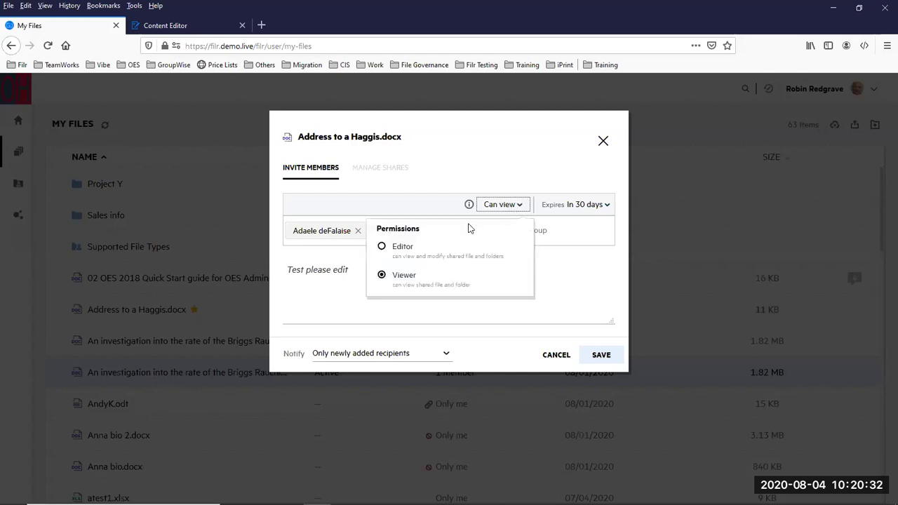
click(382, 246)
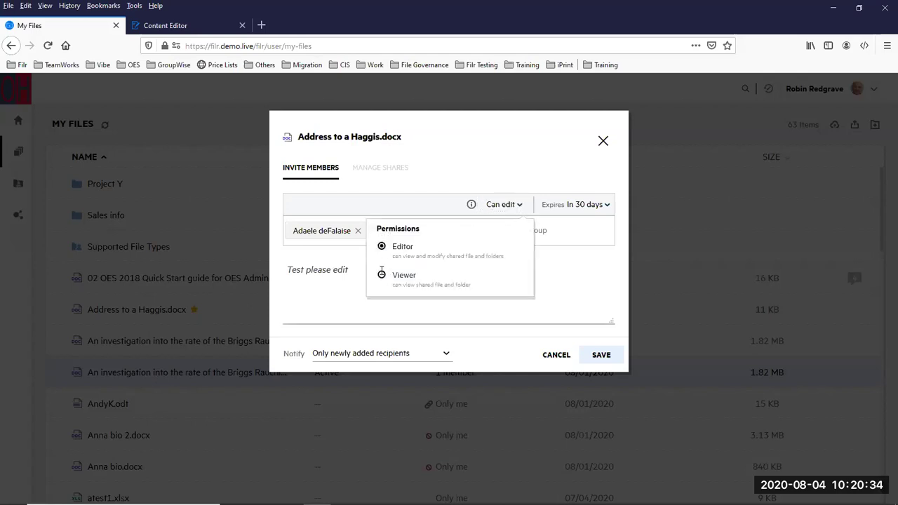
click(334, 301)
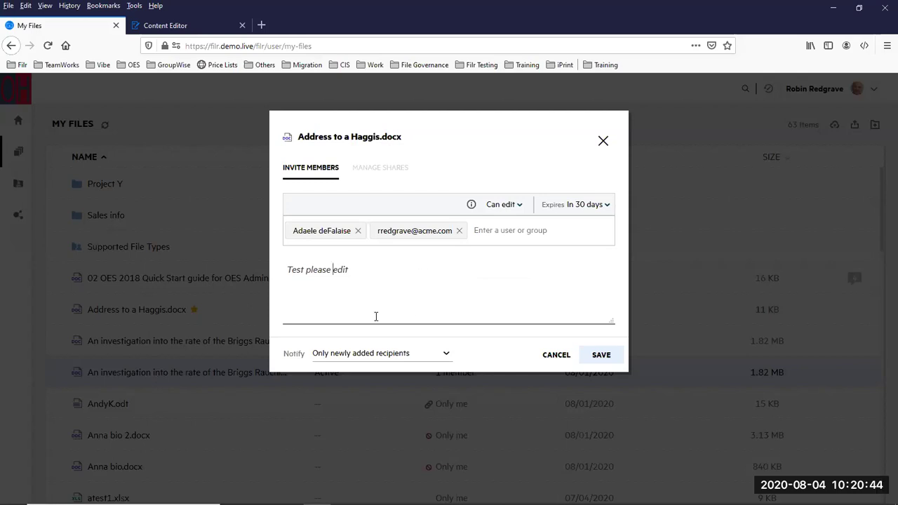
click(603, 208)
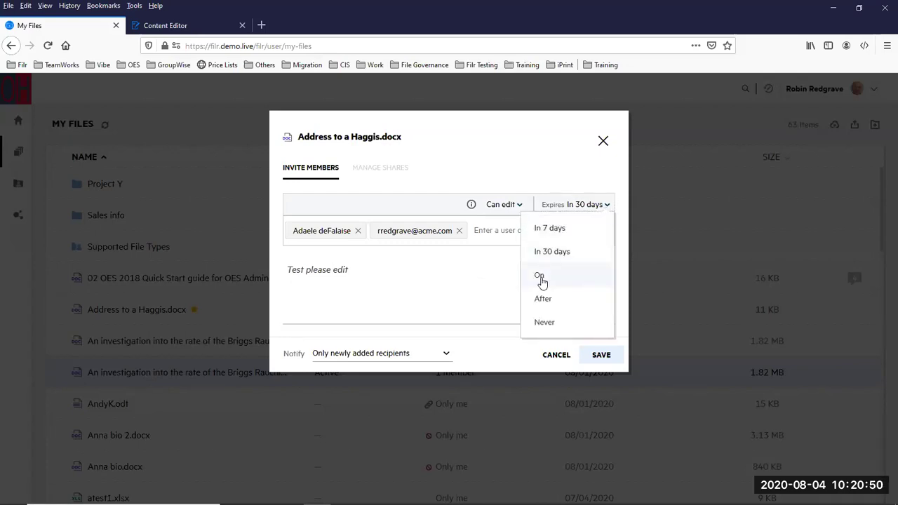
click(539, 279)
click(596, 290)
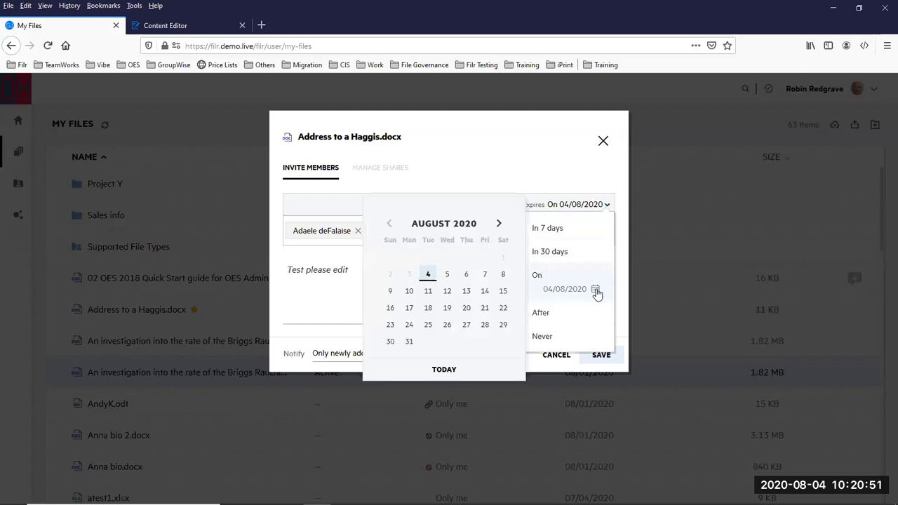
click(485, 290)
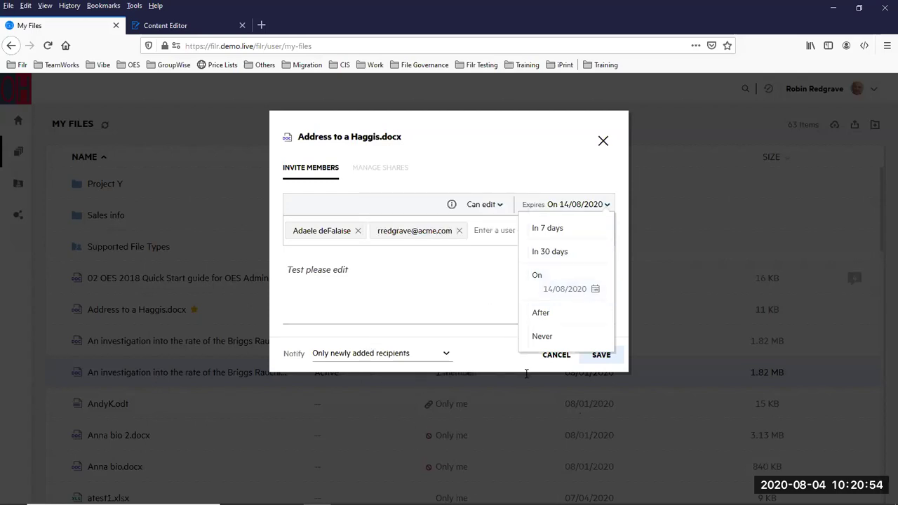
click(438, 290)
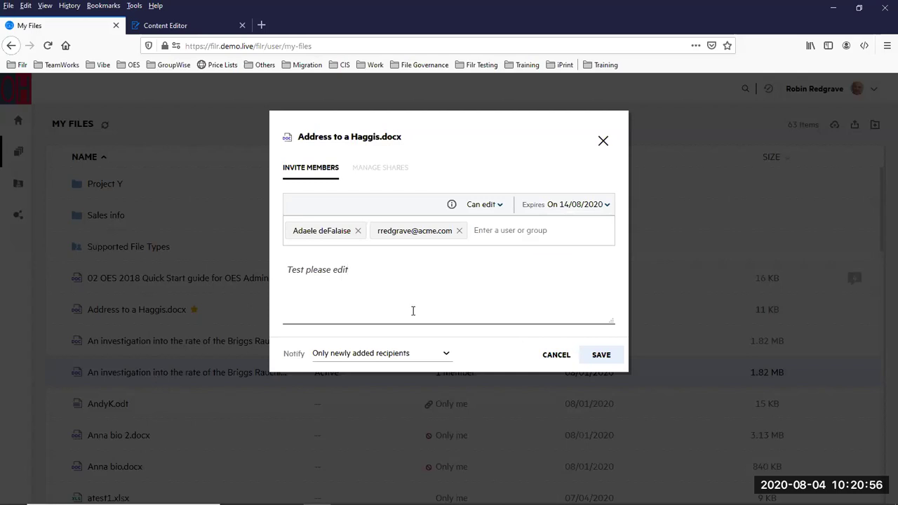
click(594, 358)
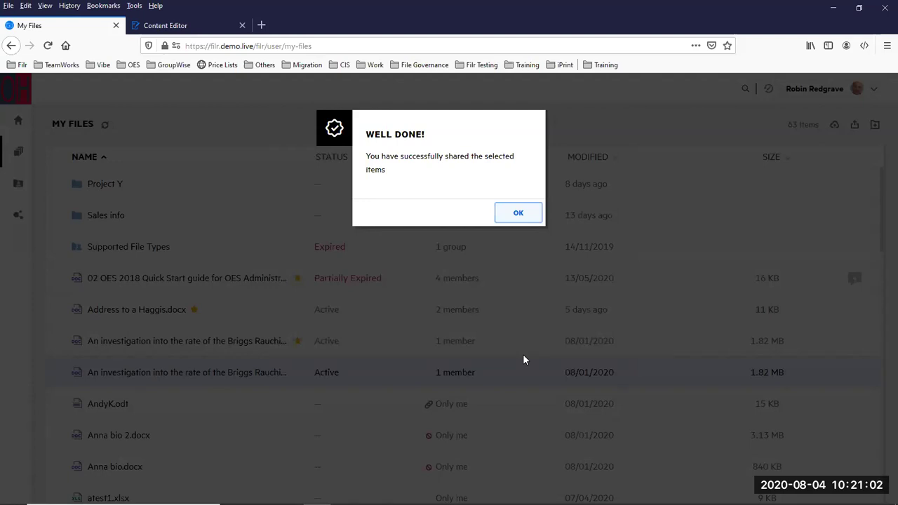
click(522, 213)
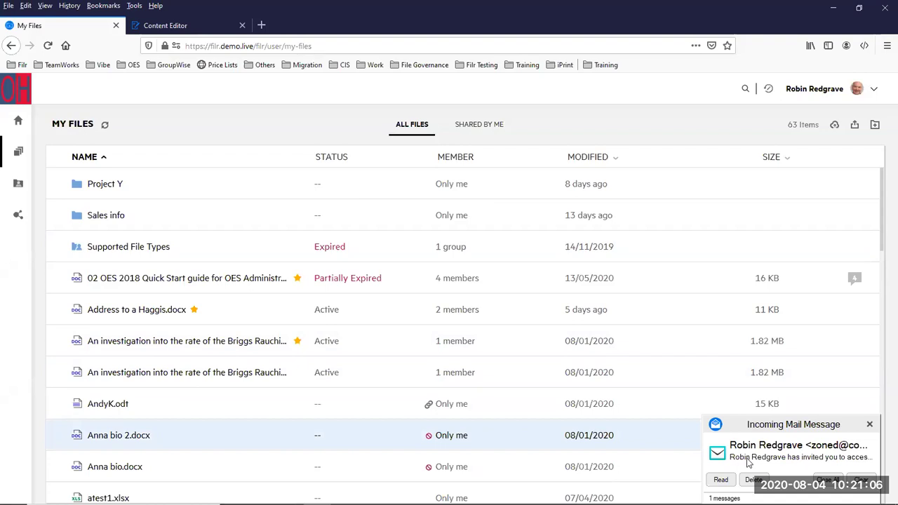
Step: Read the GroupWise invitation, load its images, and follow the Self Registration Required link
click(720, 480)
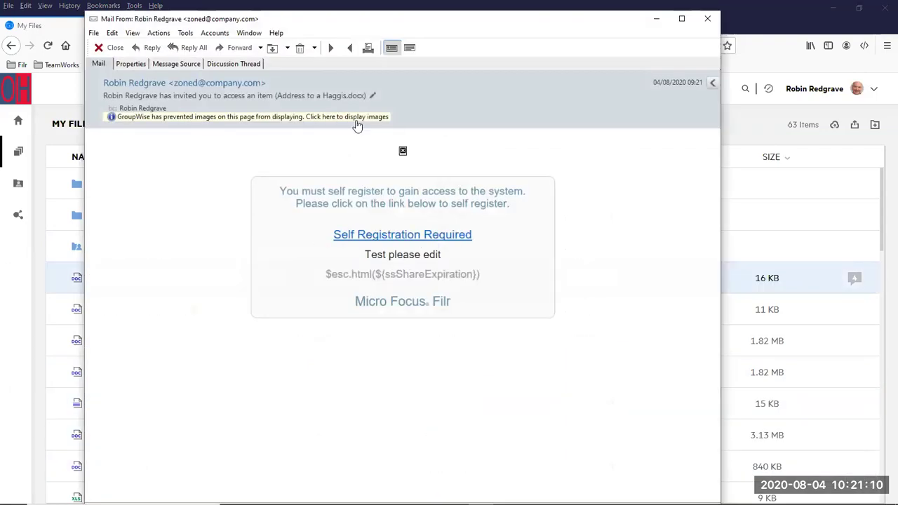
click(357, 118)
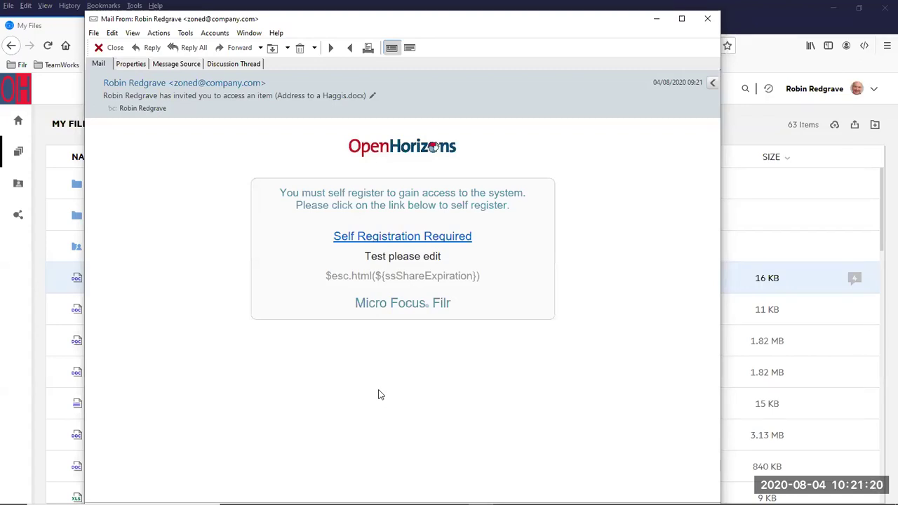
click(457, 237)
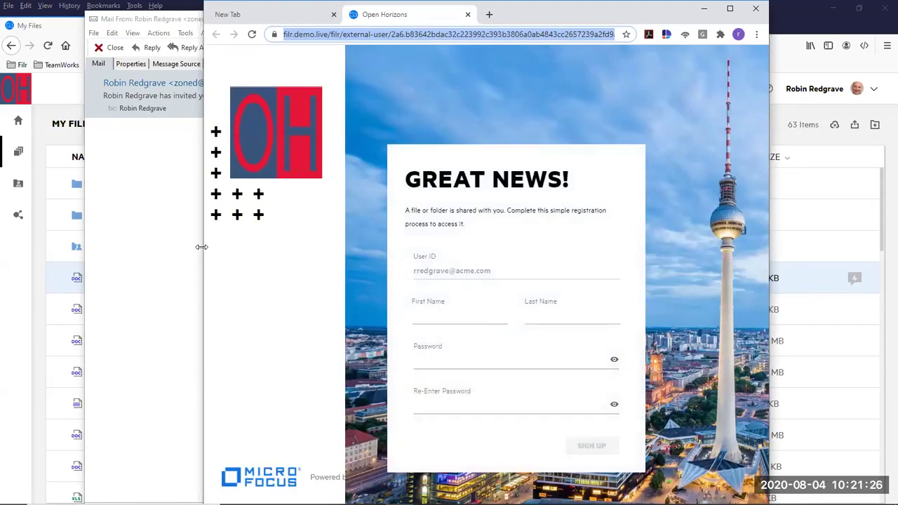
Step: Minimize the invitation mail and maximize the registration page window
drag(201, 247, 495, 247)
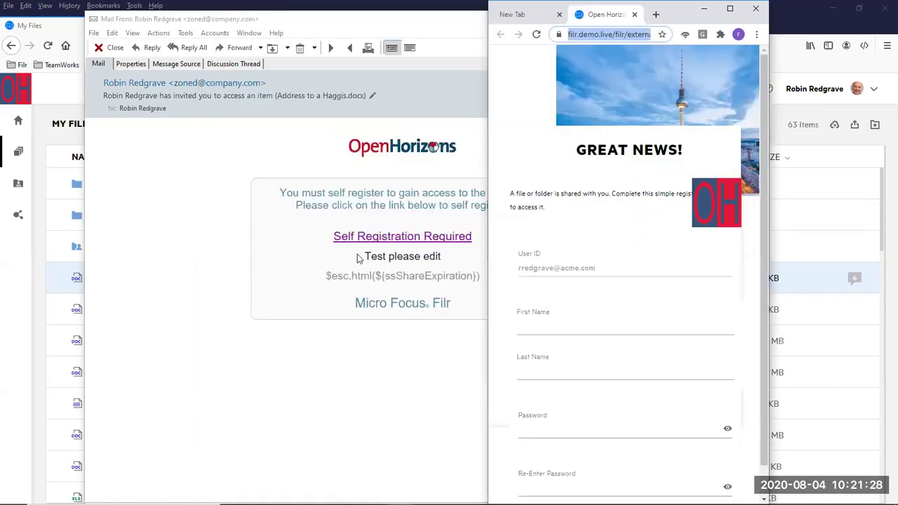
drag(331, 275, 479, 282)
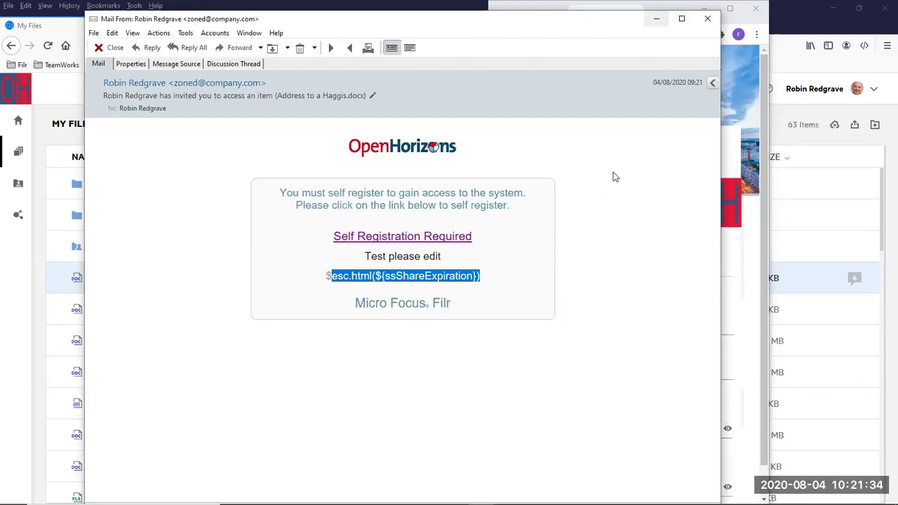
click(656, 18)
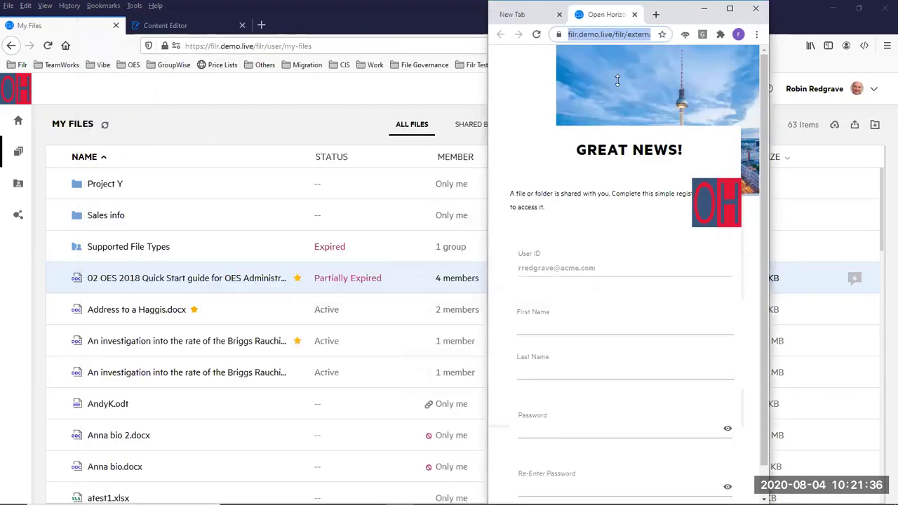
click(730, 9)
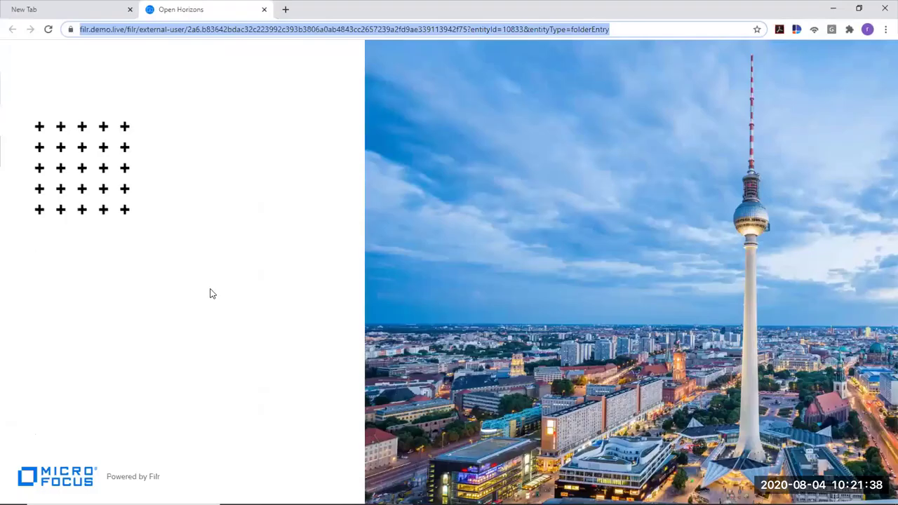
Step: Enter the guest's first and last name on the registration form
click(347, 271)
text(ro)
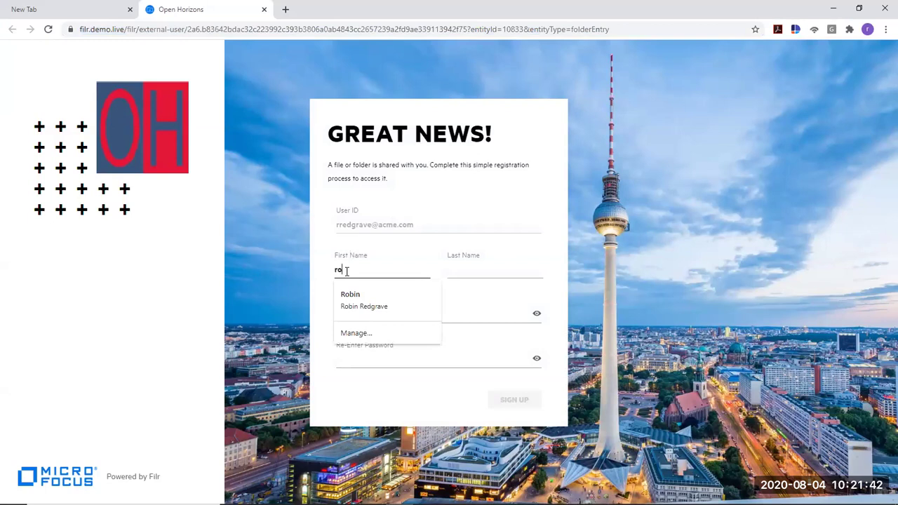
key(BackSpace)
key(BackSpace)
key(Tab)
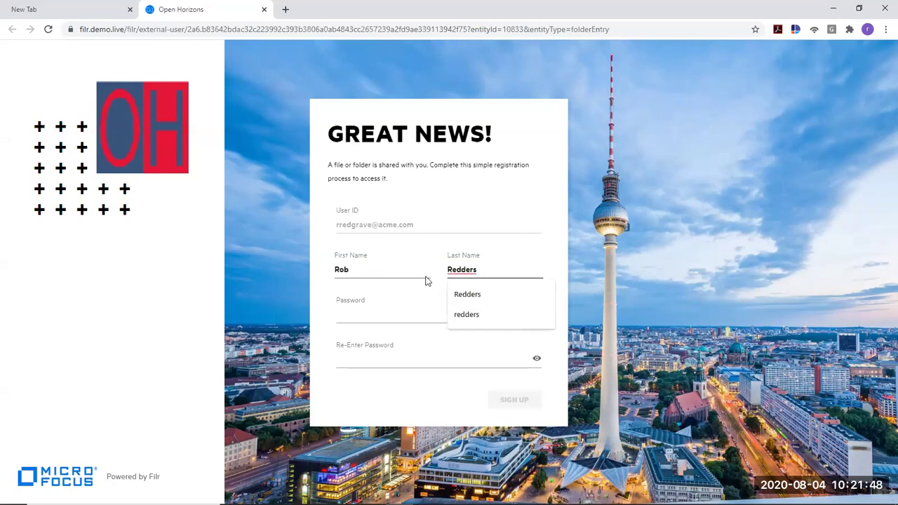
click(456, 301)
Step: Set and confirm the guest password, sign up, and continue to the login page
click(398, 316)
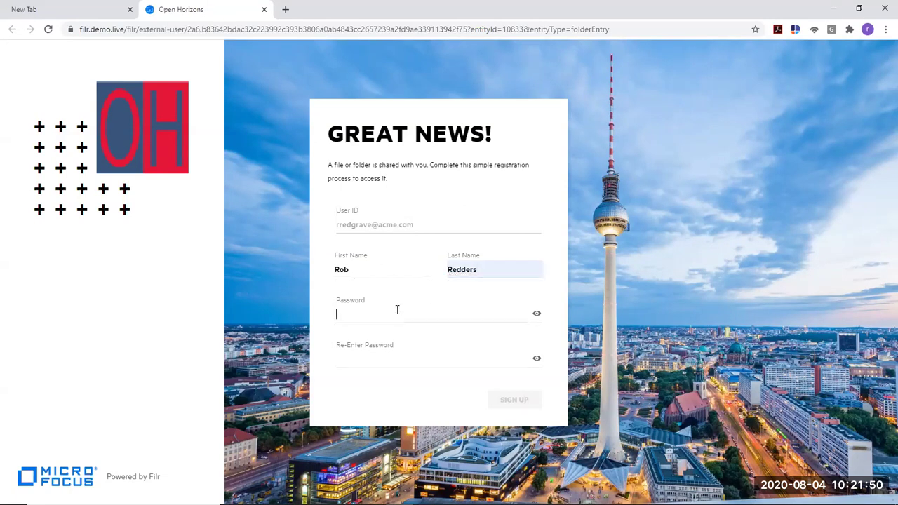
text(••••••)
key(Tab)
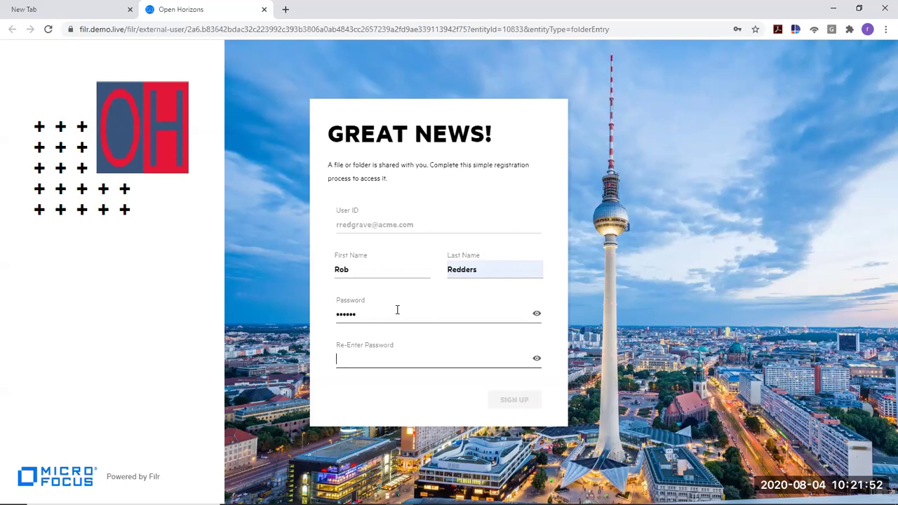
text(••••••)
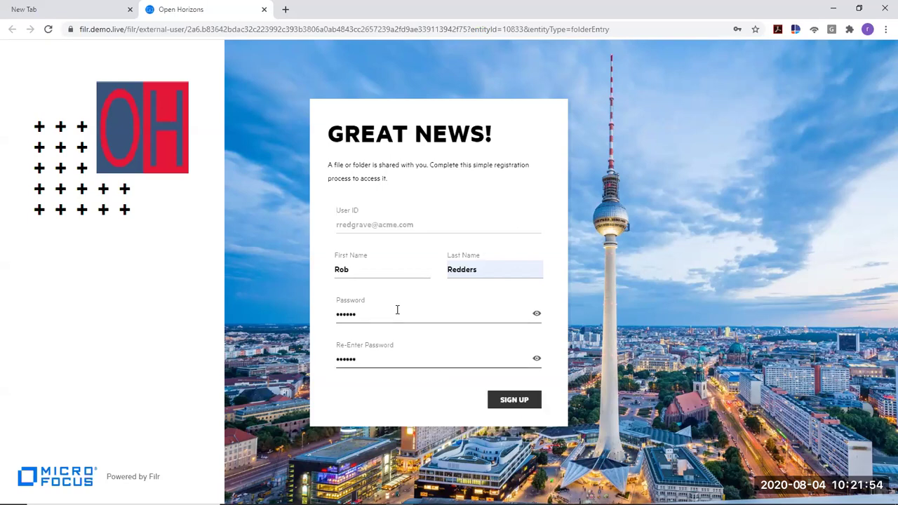
click(514, 400)
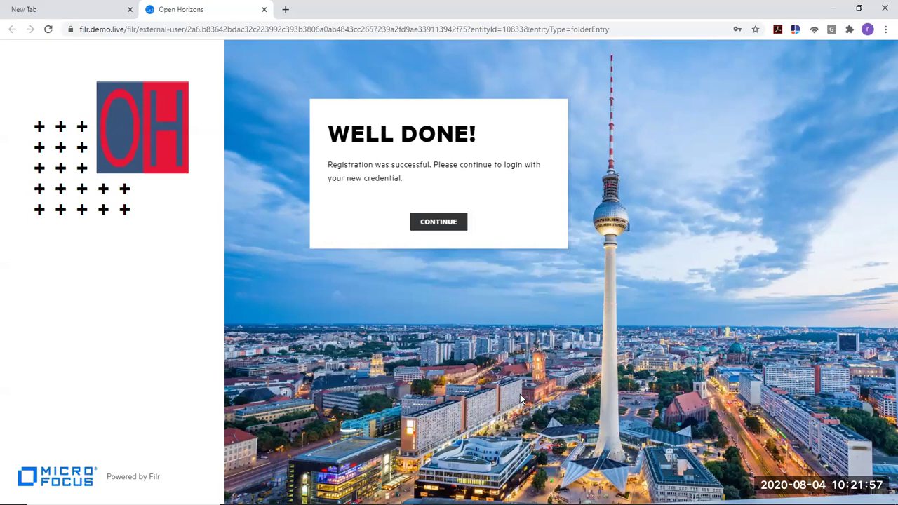
click(449, 223)
click(381, 335)
Step: Log in as the guest and open the shared Address to a Haggis.docx with Edit > Online
text(•••••)
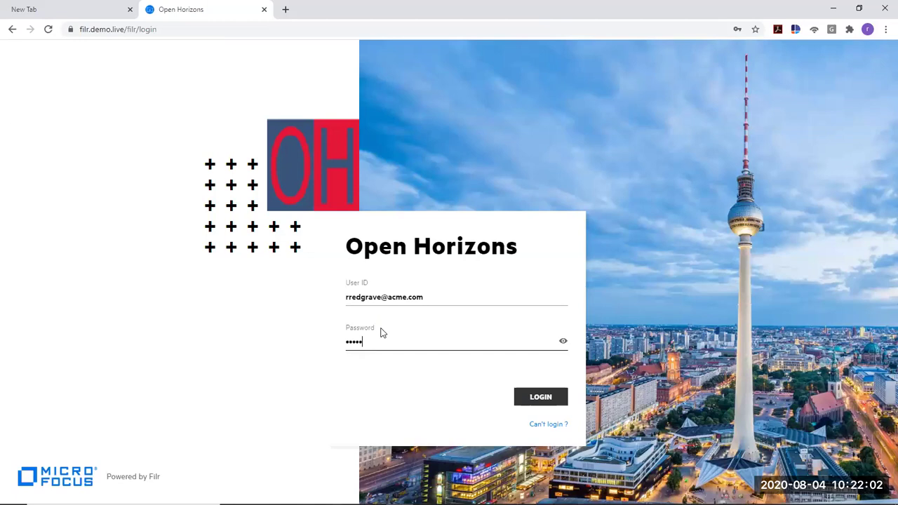
key(Return)
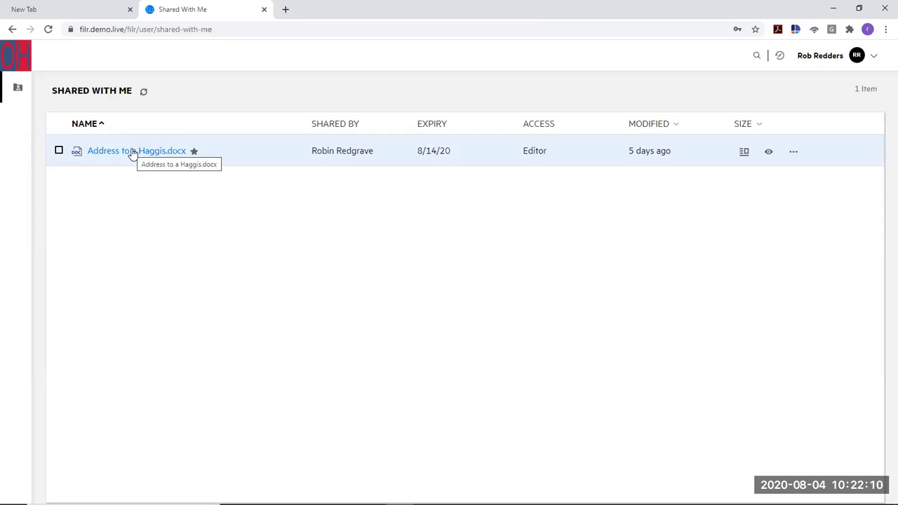
right_click(132, 152)
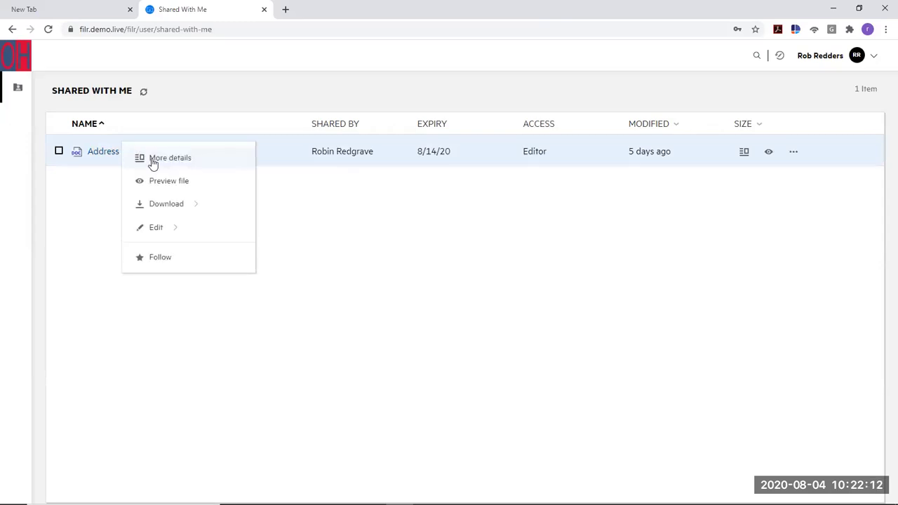
mouse_move(173, 230)
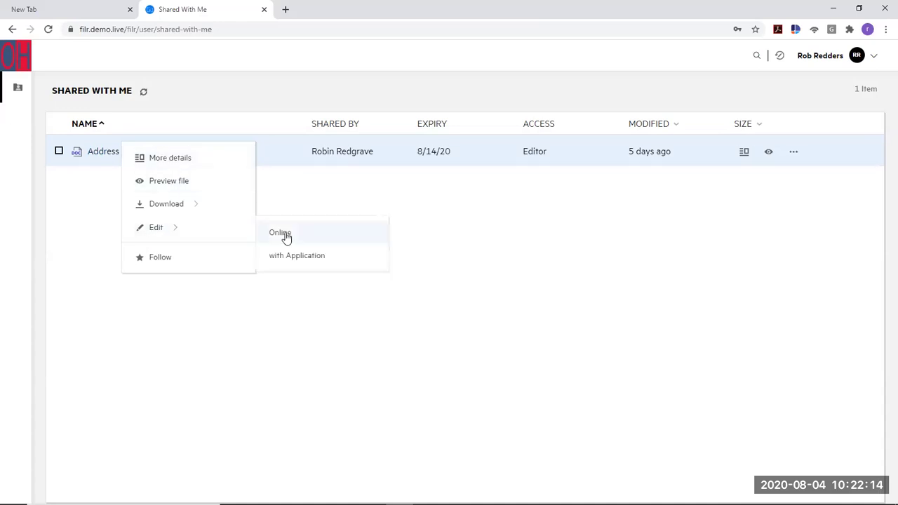
click(286, 234)
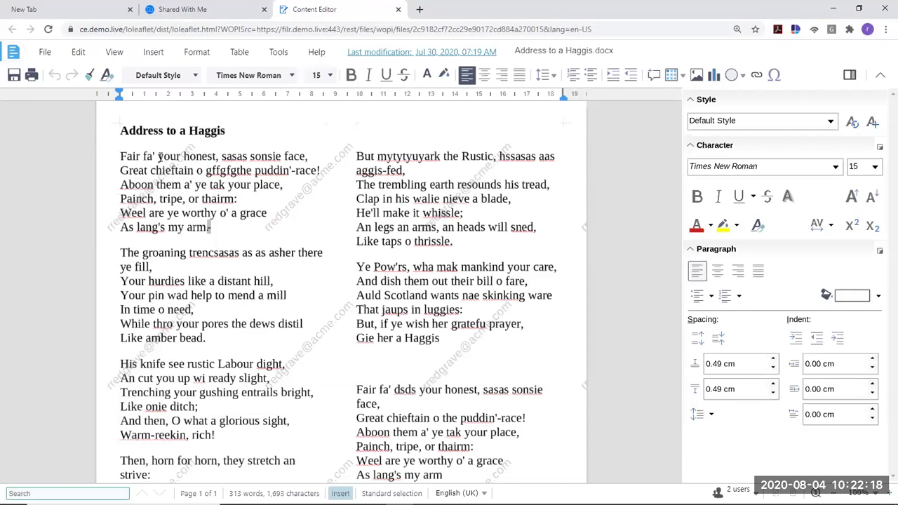
Step: Insert 'fsfsfs' into 'honest' on the poem's first line and see the two co-editing users
click(208, 156)
text(fsfsfs)
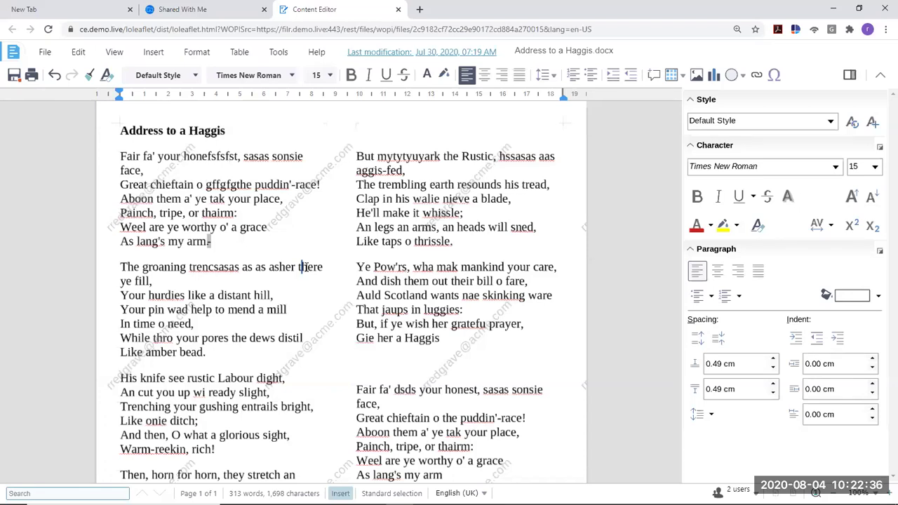
click(735, 489)
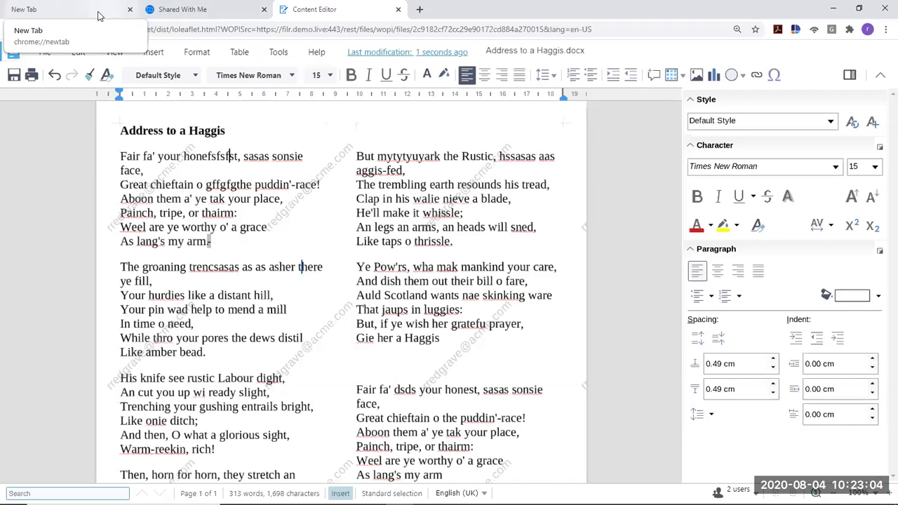
click(79, 14)
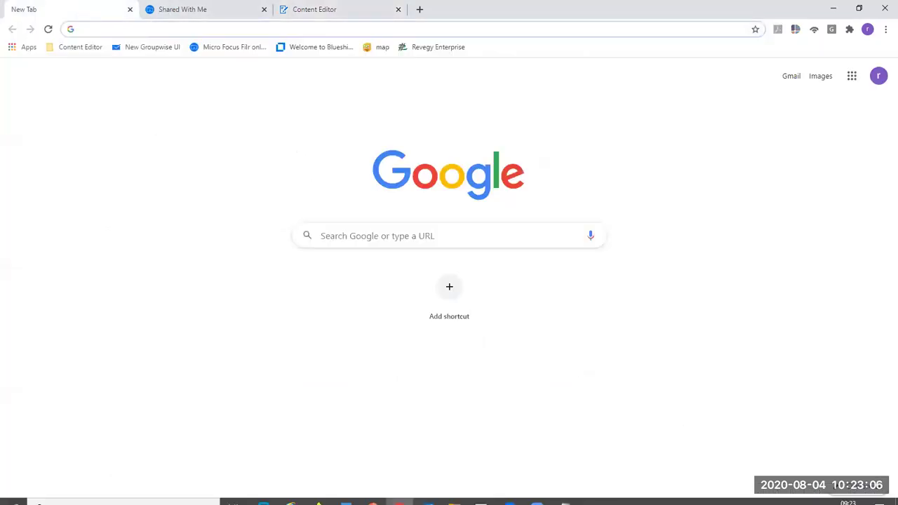
Step: Back in Filr's My Files, start an All Categories search beginning with 'g'
click(317, 494)
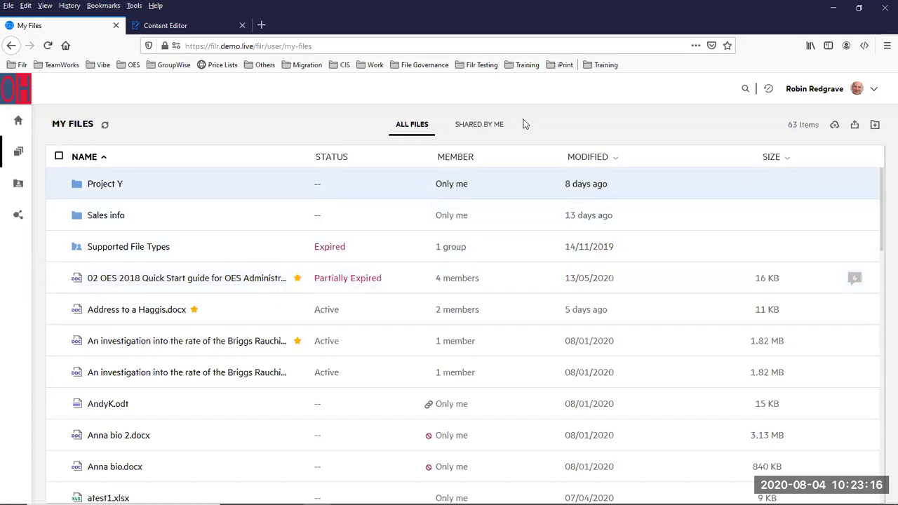
click(744, 88)
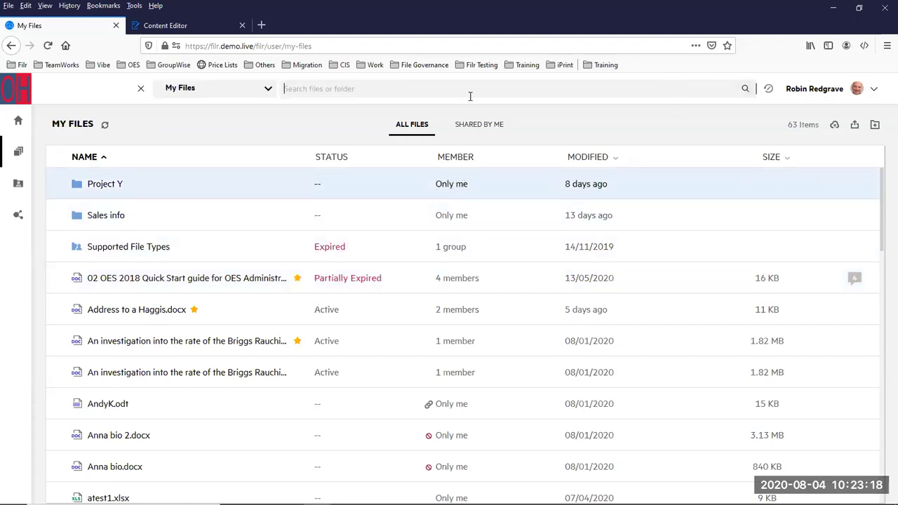
click(267, 89)
click(224, 124)
text(g)
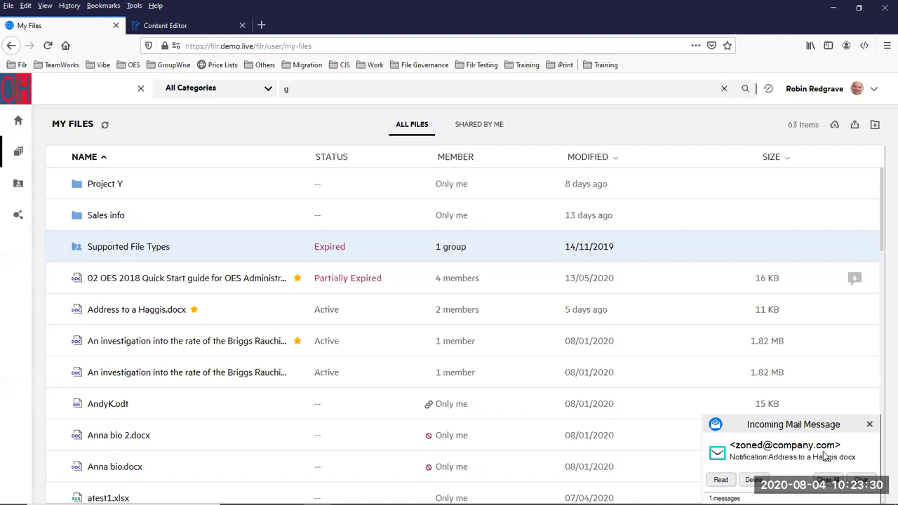
Step: Read the GroupWise mail saying Address to a Haggis.docx was modified, then minimise it
click(721, 480)
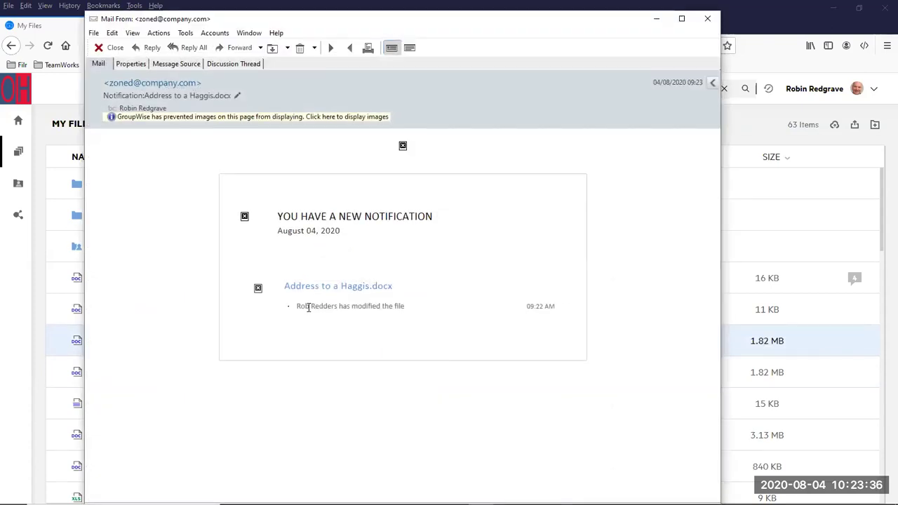
drag(297, 307, 394, 307)
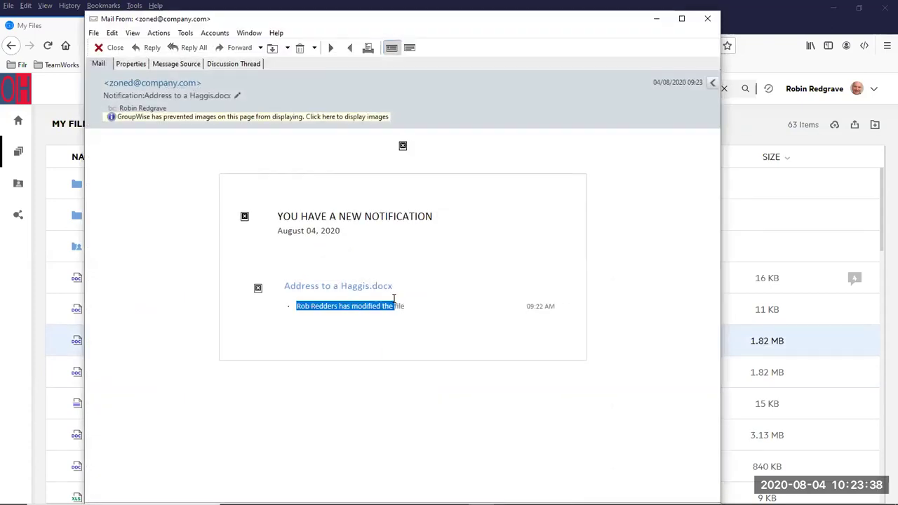
click(655, 19)
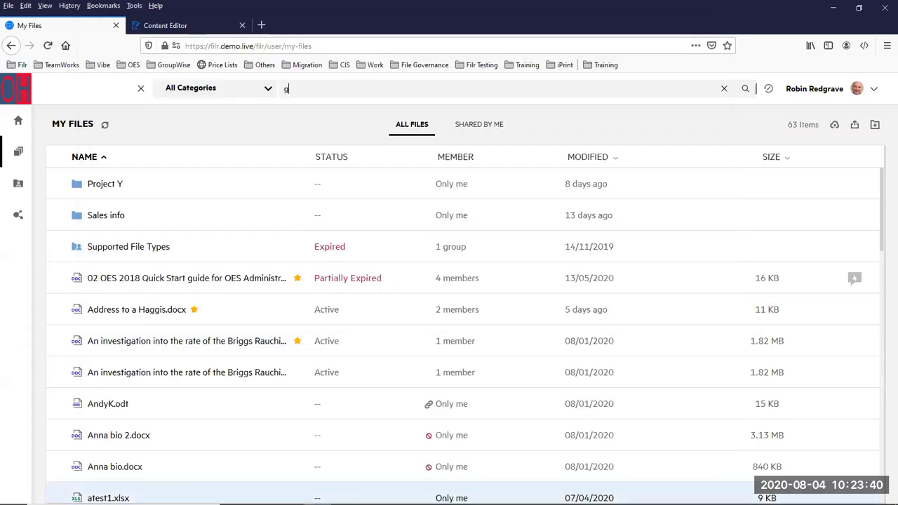
Step: Show Address to a Haggis.docx details and review then close its Access Report
mouse_move(343, 494)
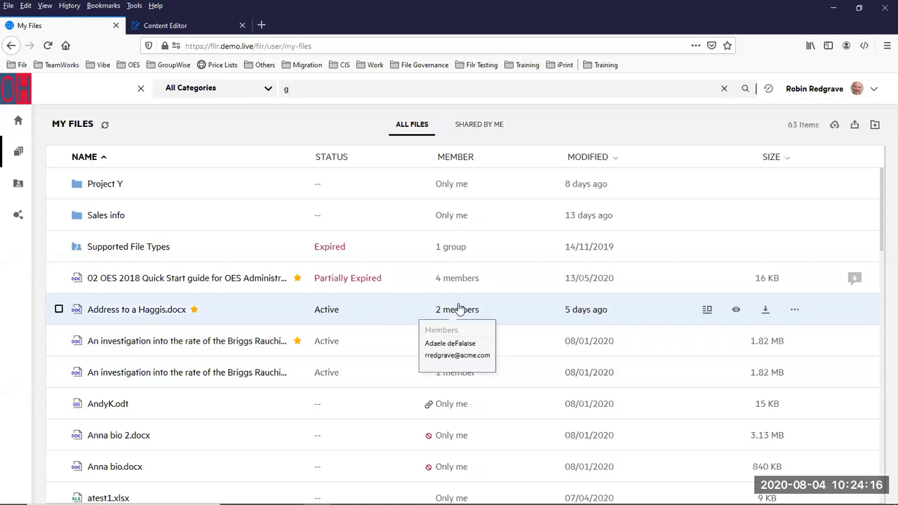
click(457, 309)
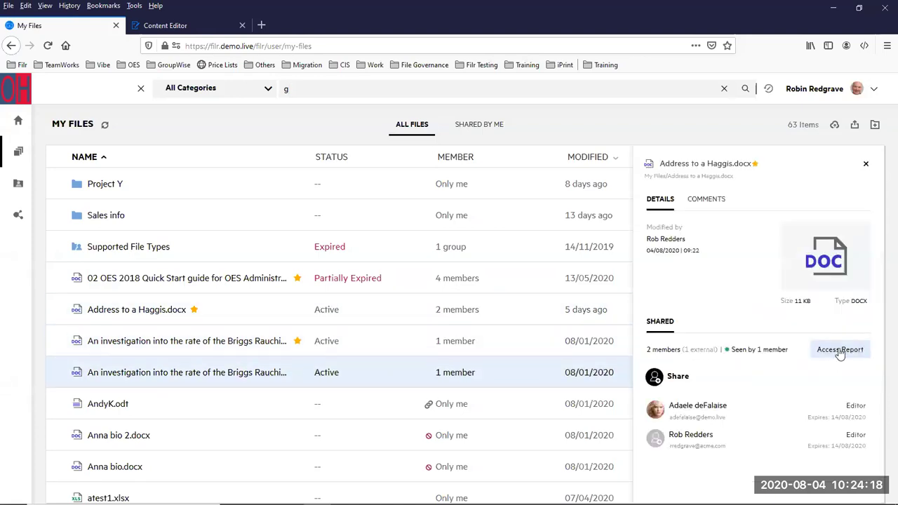
click(839, 349)
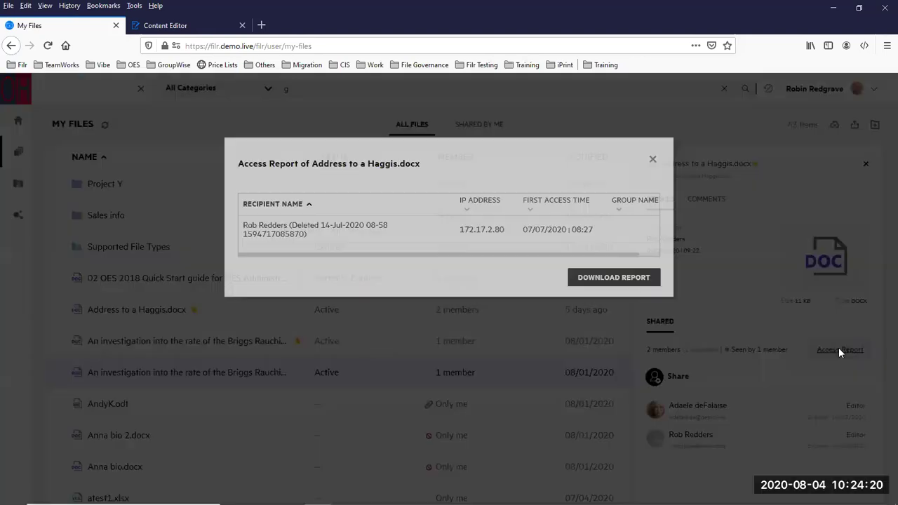
click(652, 159)
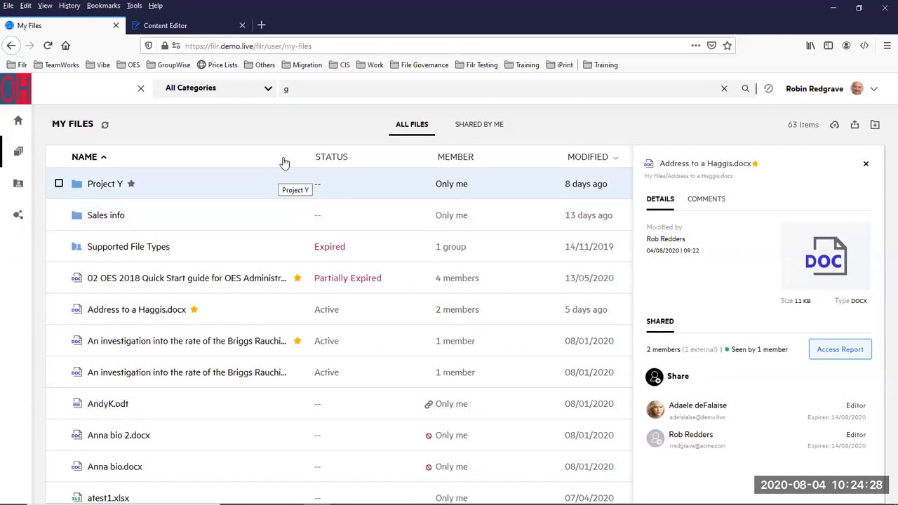
Step: Search all files for 'groupwise' and scroll through the 49 results
click(373, 89)
text(groupwise)
key(Return)
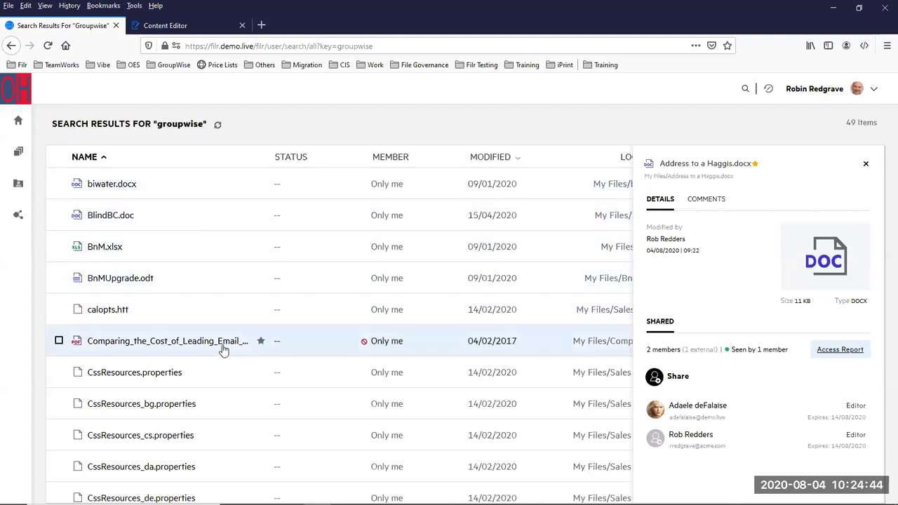
scroll(211, 336, down, 5)
scroll(198, 324, down, 10)
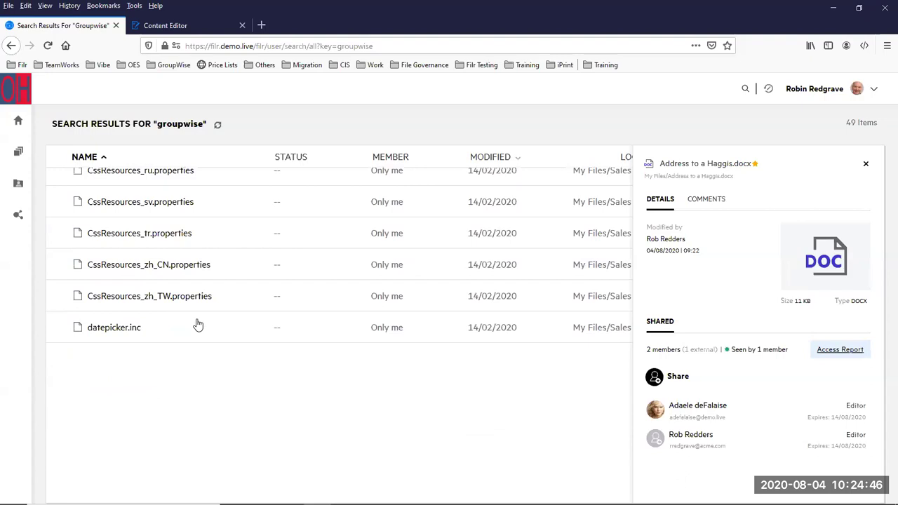
scroll(200, 312, down, 2)
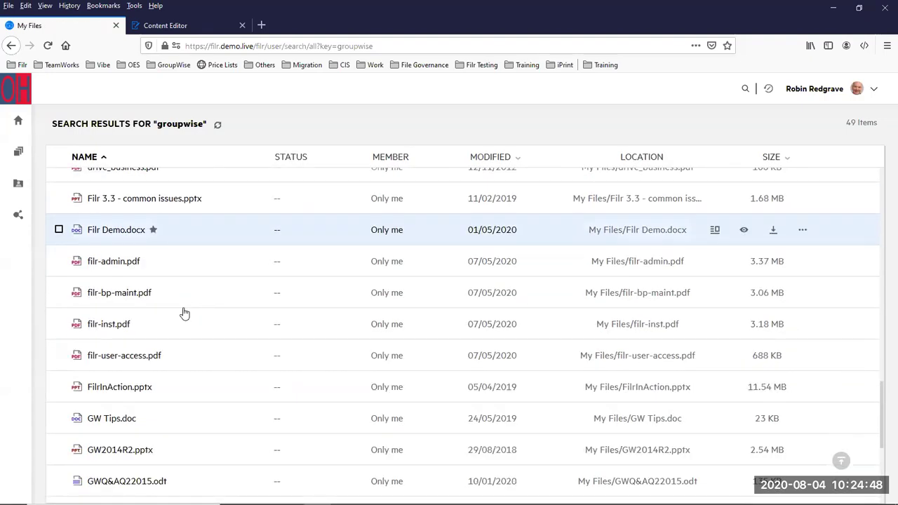
scroll(218, 260, down, 2)
scroll(227, 273, down, 3)
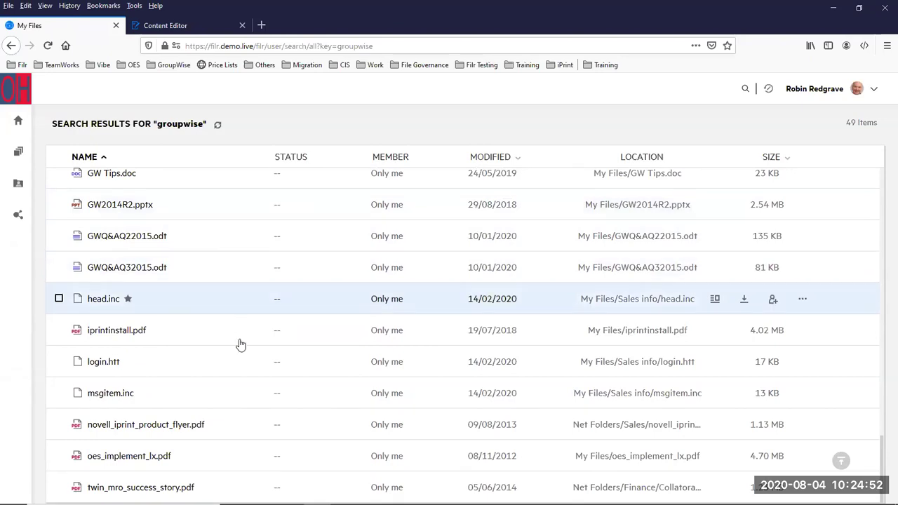
scroll(208, 337, up, 10)
scroll(200, 303, up, 6)
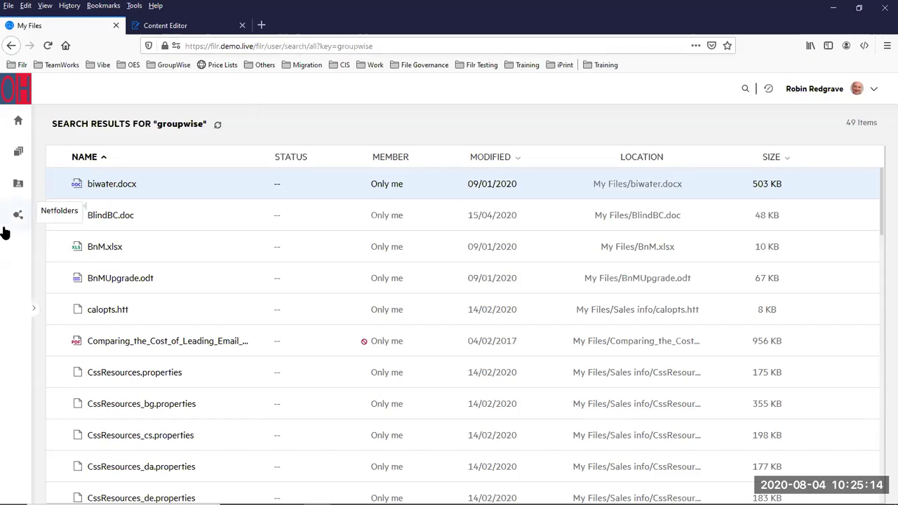
Step: From My Files, open the Share link options for Address to a Haggis.docx
click(21, 155)
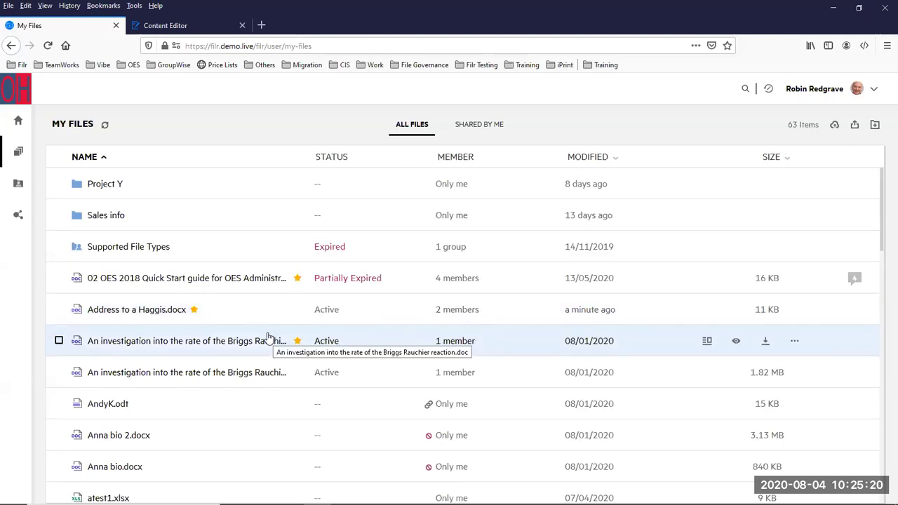
right_click(159, 312)
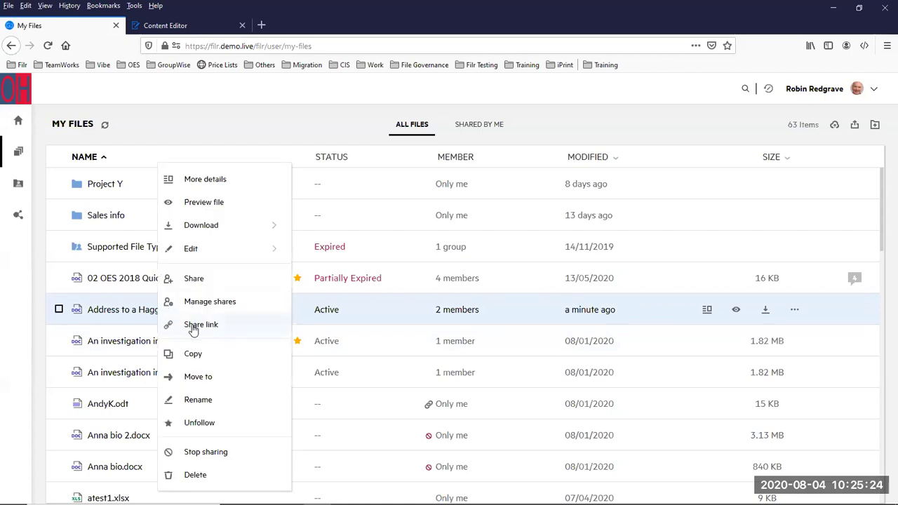
click(193, 327)
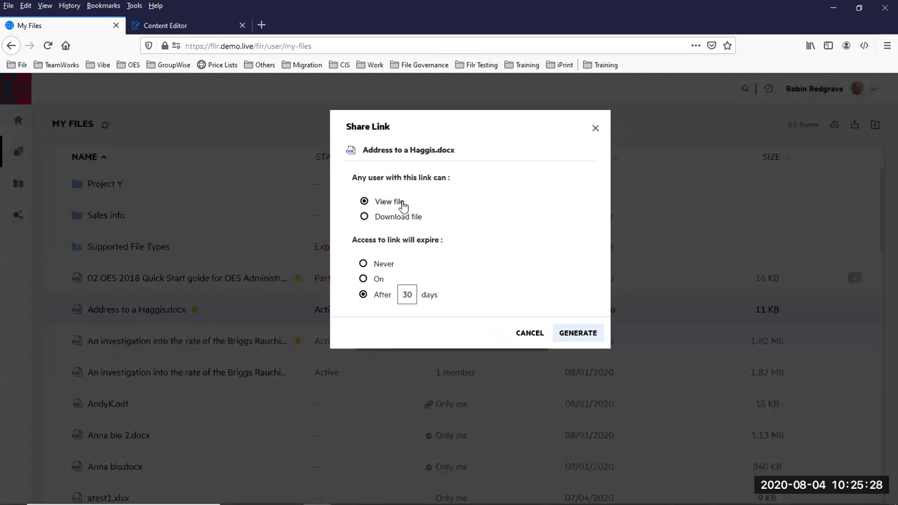
Step: Generate and copy a 30-day downloadable link for Address to a Haggis.docx
click(364, 216)
click(581, 334)
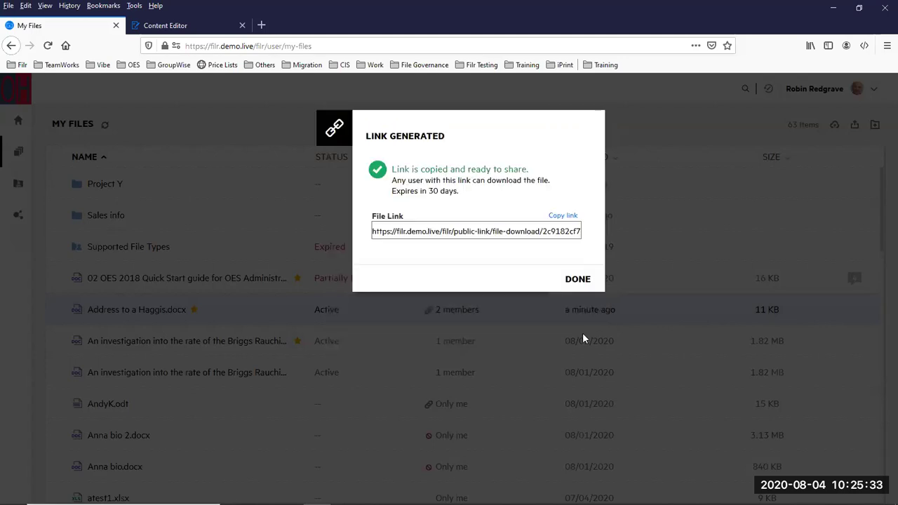
click(429, 237)
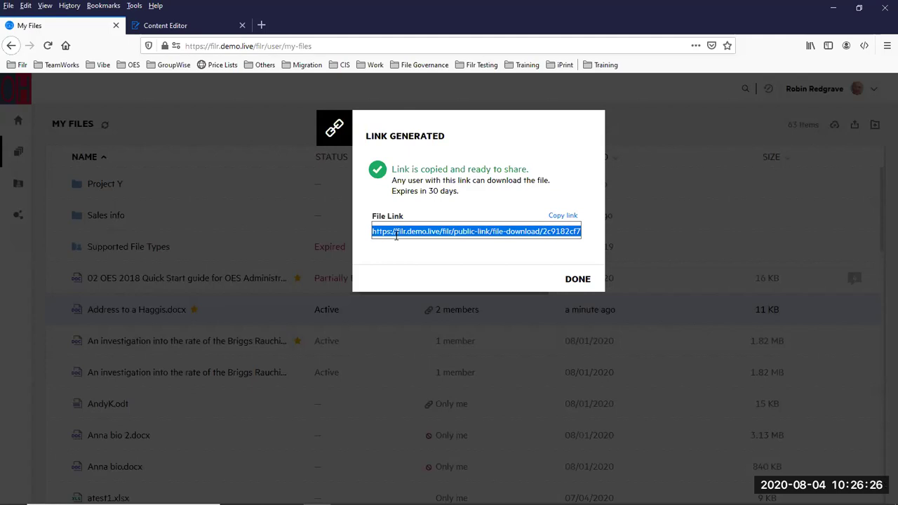
click(573, 280)
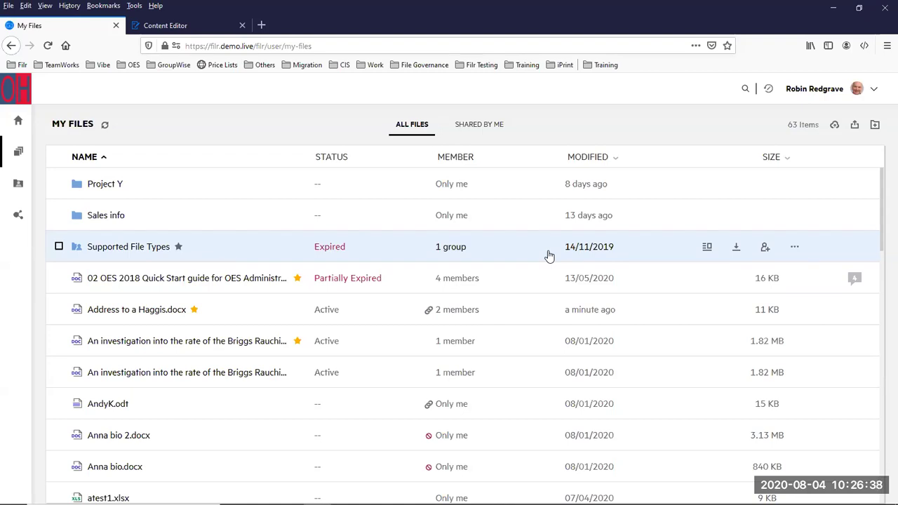
Step: Minimise Firefox and open the synced Filr folder from the tray, maximised
click(833, 7)
mouse_move(771, 500)
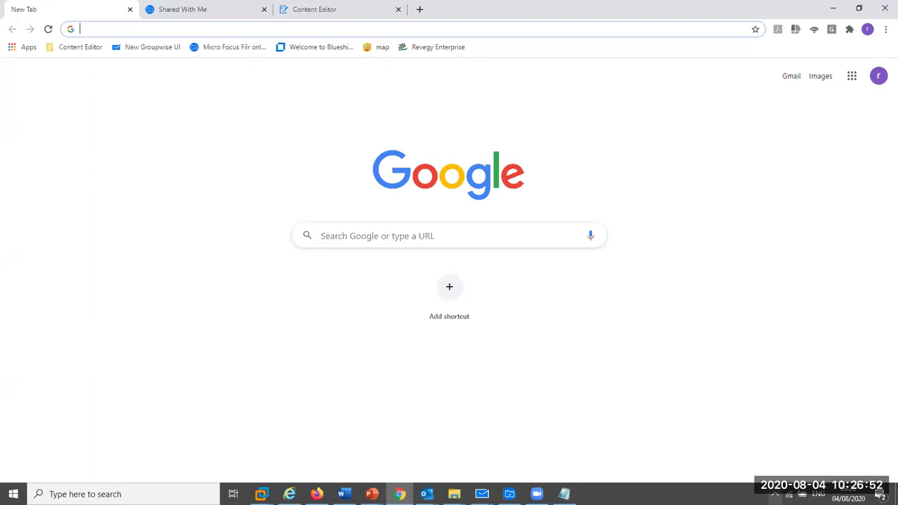
click(775, 494)
click(785, 405)
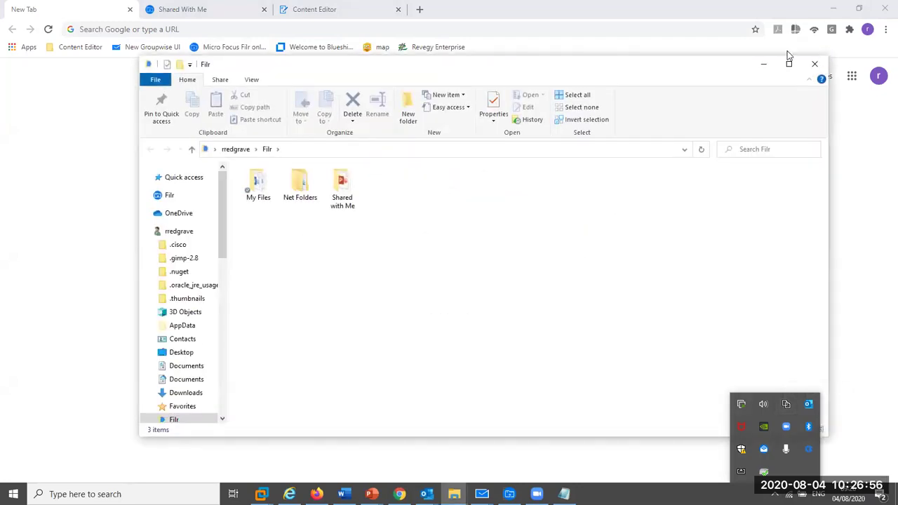
click(788, 64)
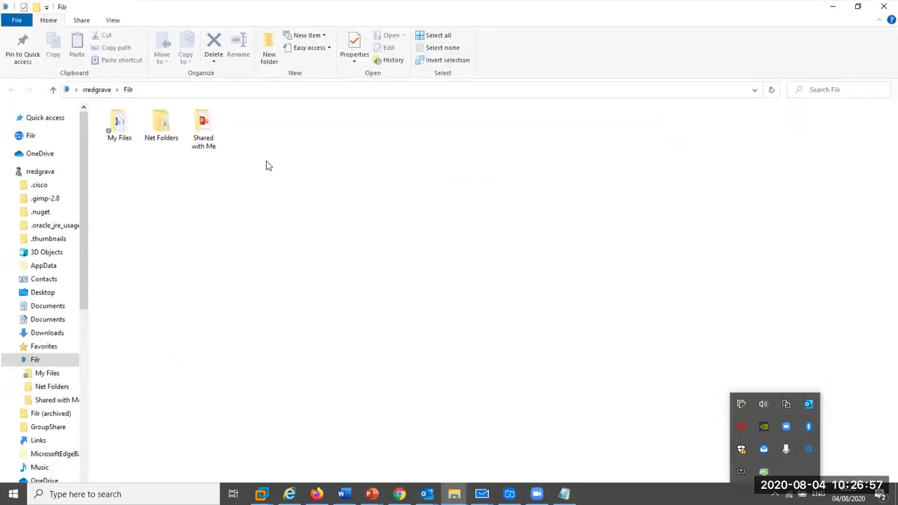
Step: Browse My Files and Net Folders (HQ, Sales), ending in the 63-item My Files list
double_click(110, 124)
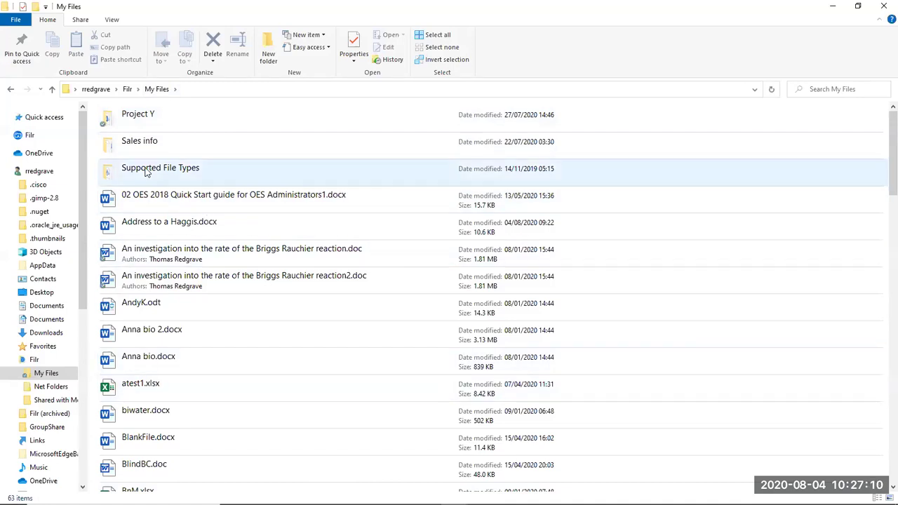
click(127, 89)
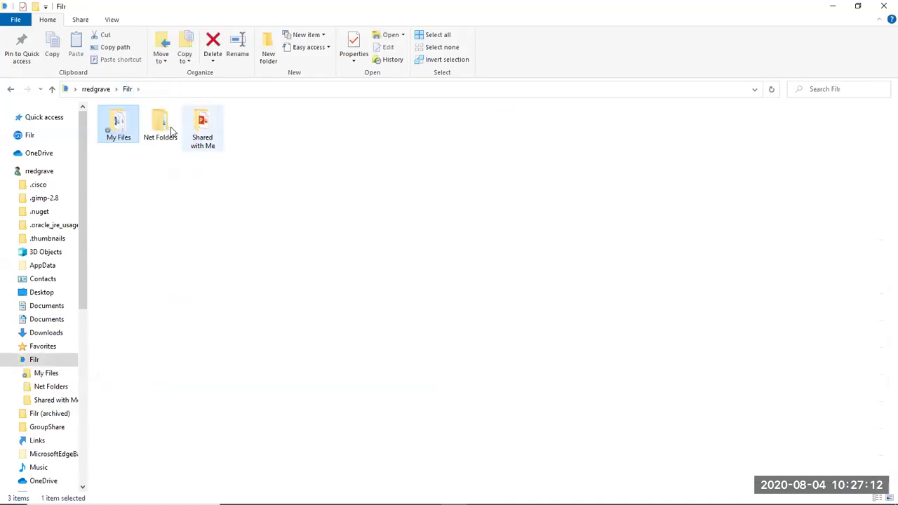
double_click(160, 127)
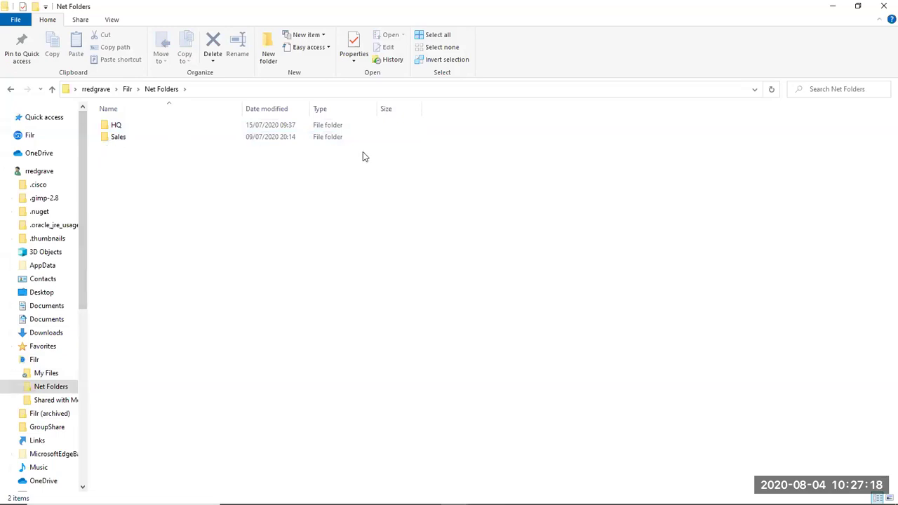
click(125, 89)
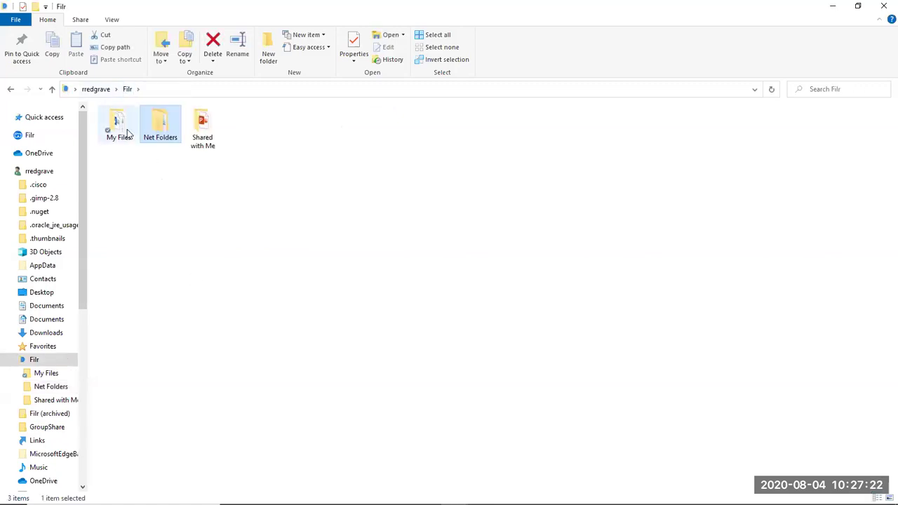
double_click(120, 130)
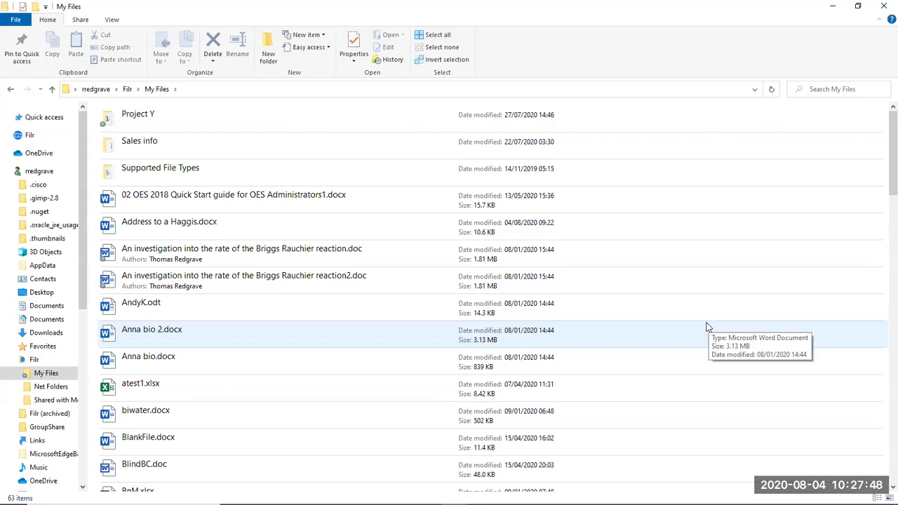
mouse_move(103, 291)
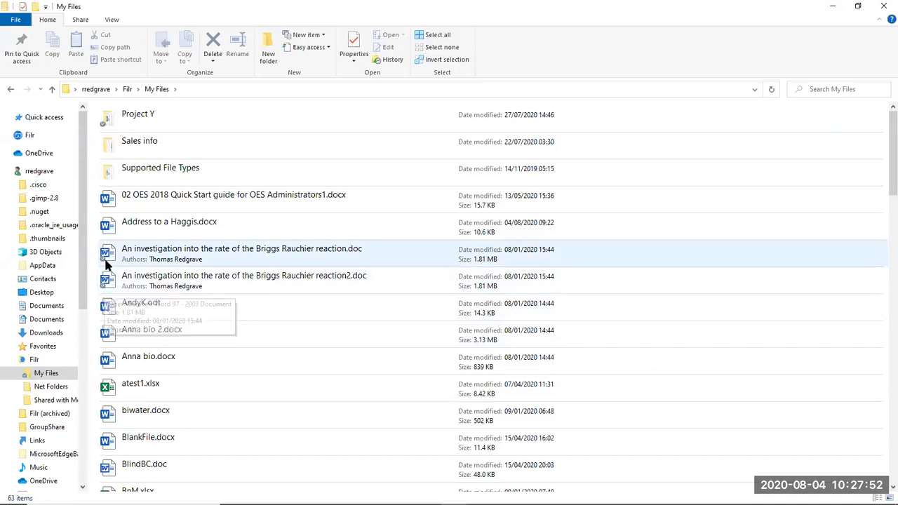
mouse_move(107, 266)
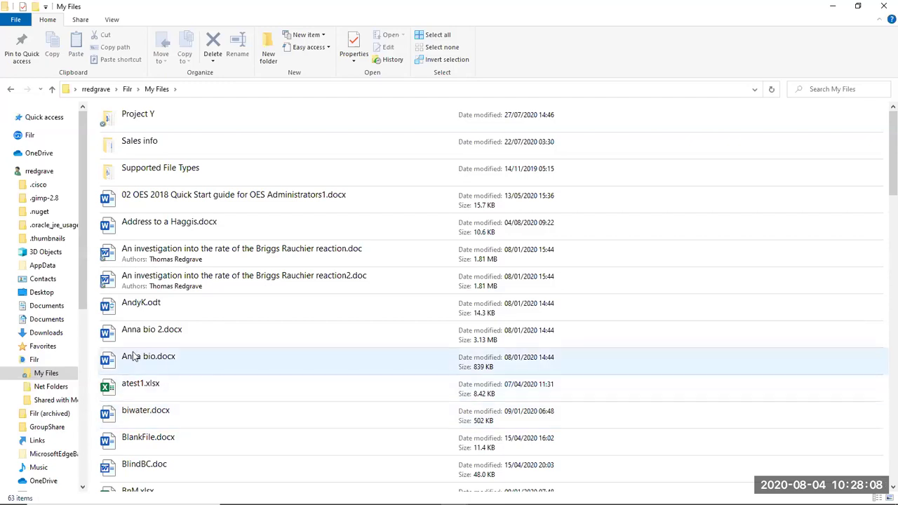
Step: Open Address to a Haggis.docx in Word from the Filr folder, then minimise Word
double_click(150, 227)
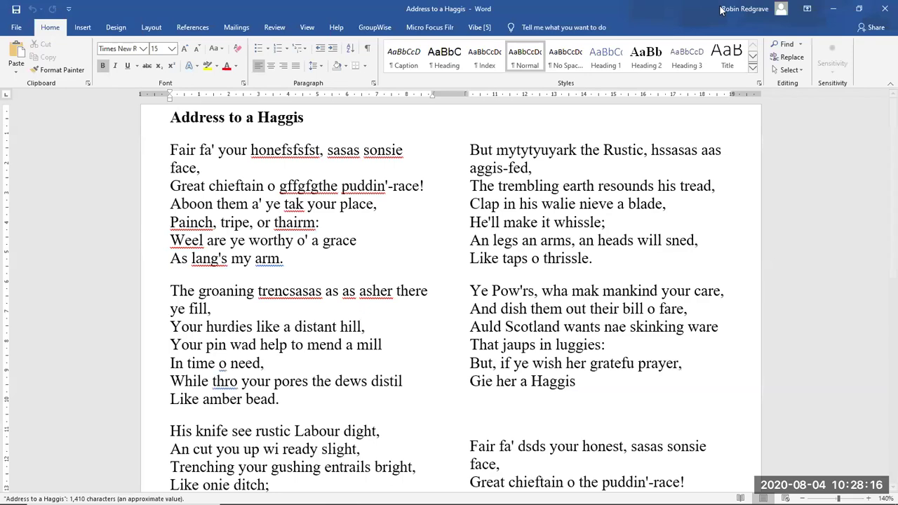
click(833, 9)
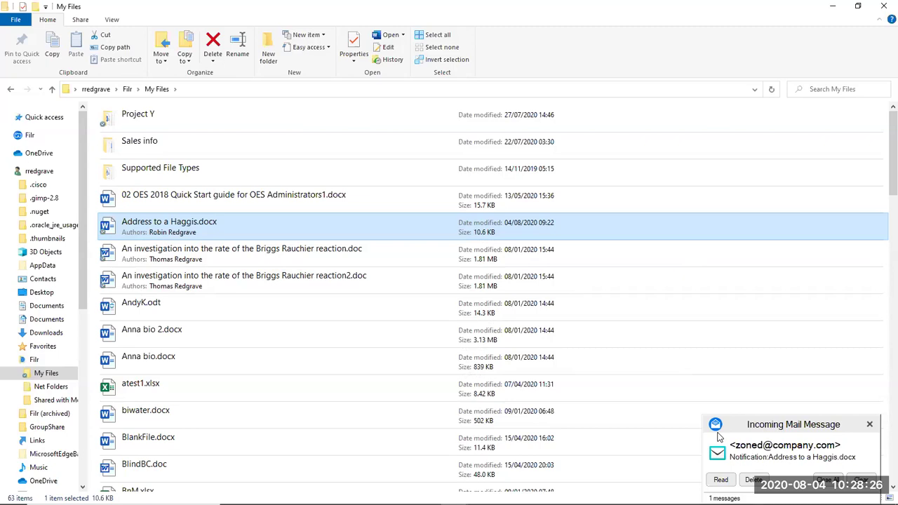
Step: Clear the mail notification and bring up AndyK.odt's context menu with its Filr options
click(829, 484)
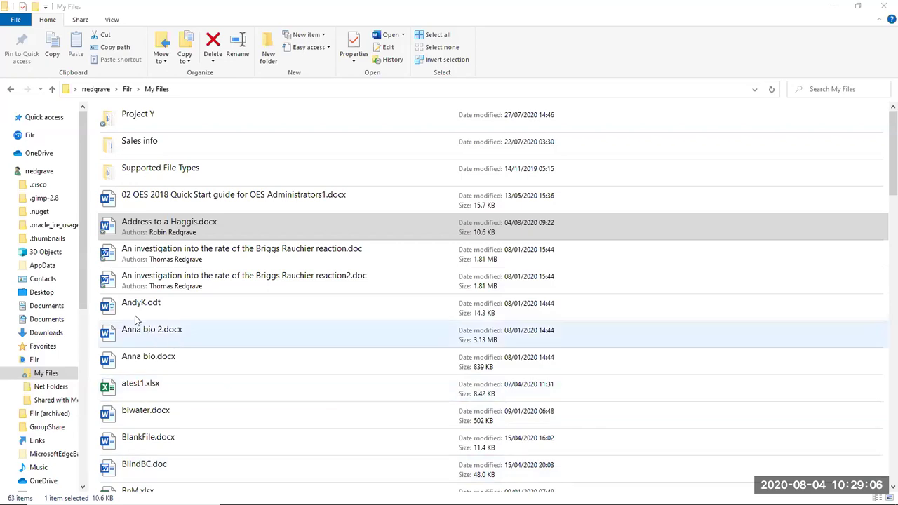
double_click(141, 308)
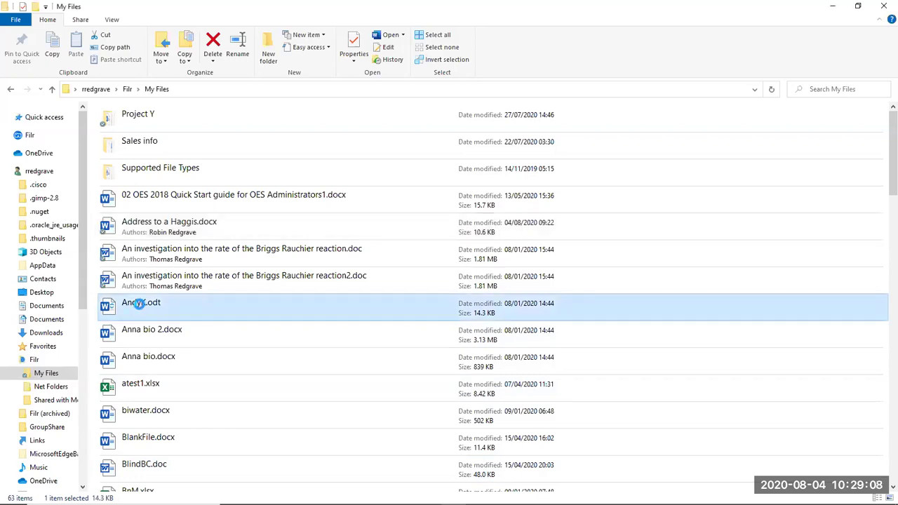
right_click(141, 303)
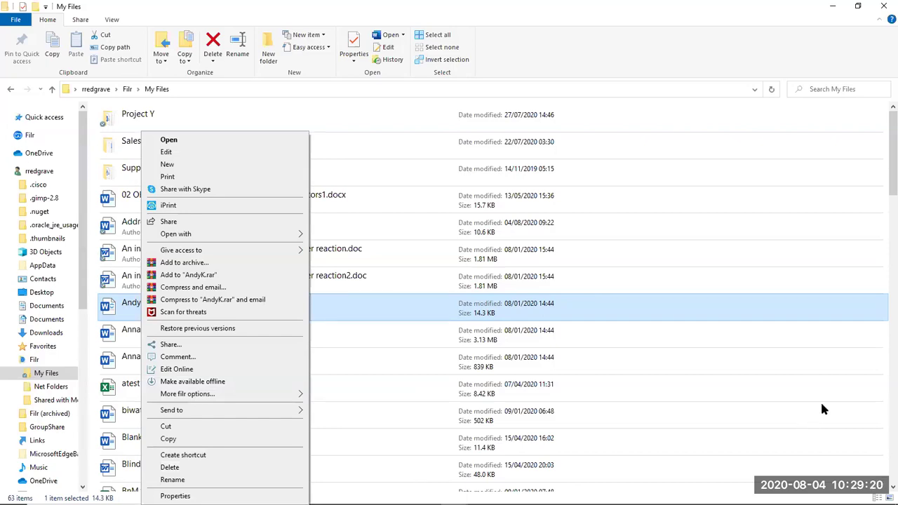
Step: Dismiss the AndyK.odt action menu and select Address to a Haggis.docx in My Files
click(824, 380)
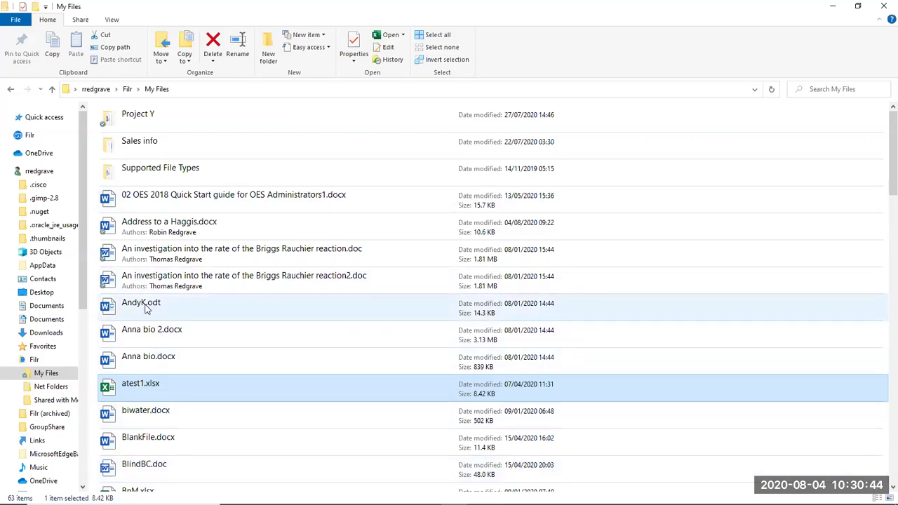
click(160, 224)
right_click(161, 225)
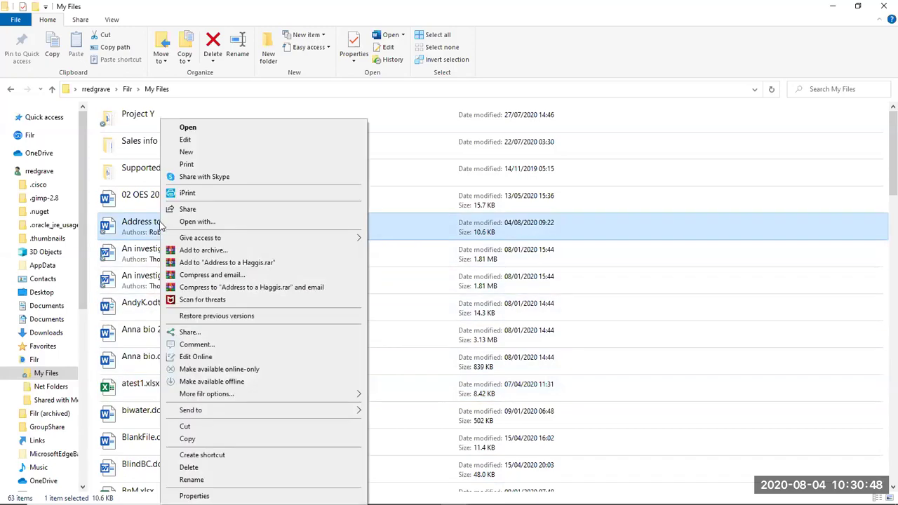
key(Escape)
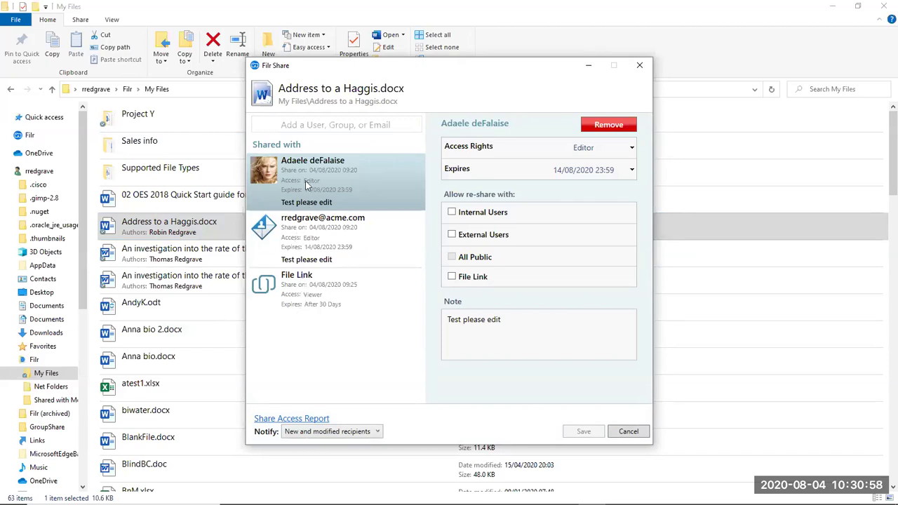
click(294, 123)
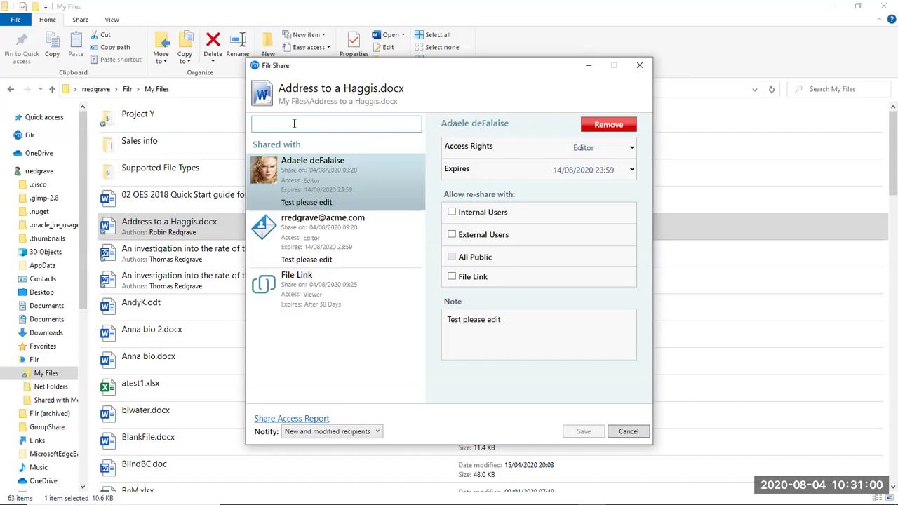
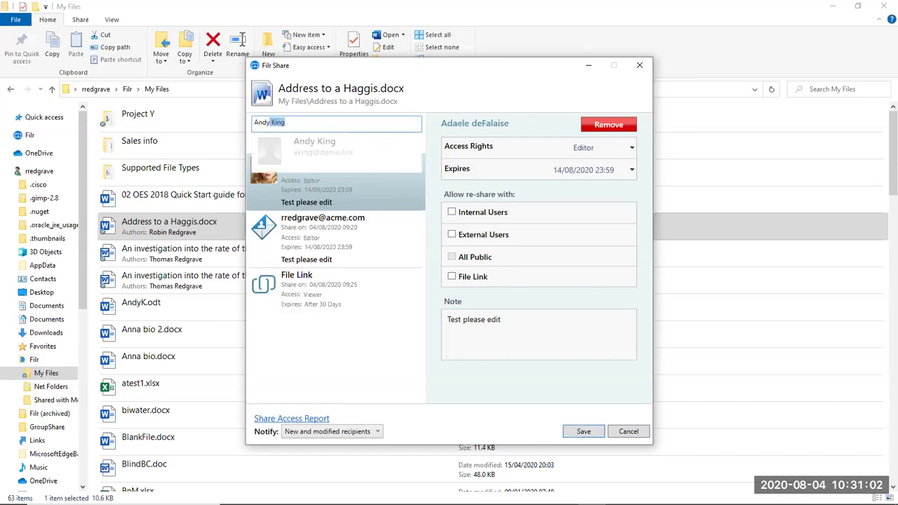
click(330, 146)
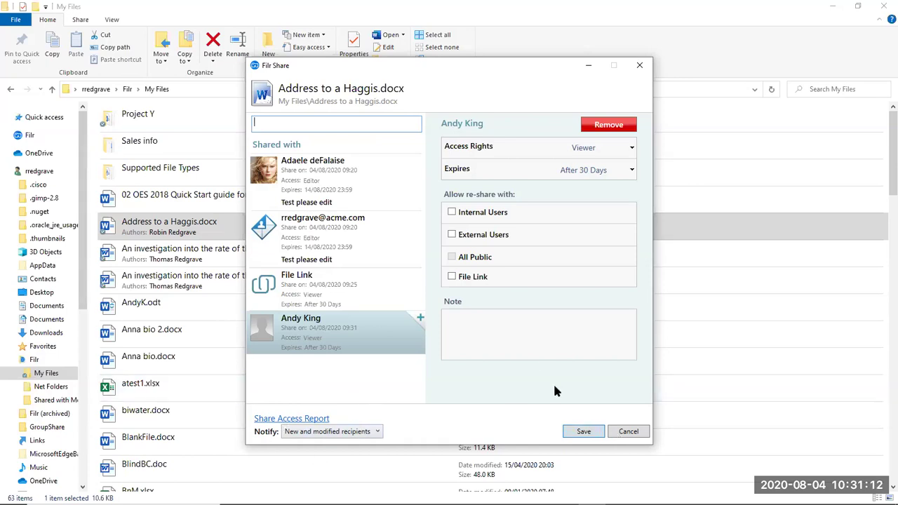
click(628, 431)
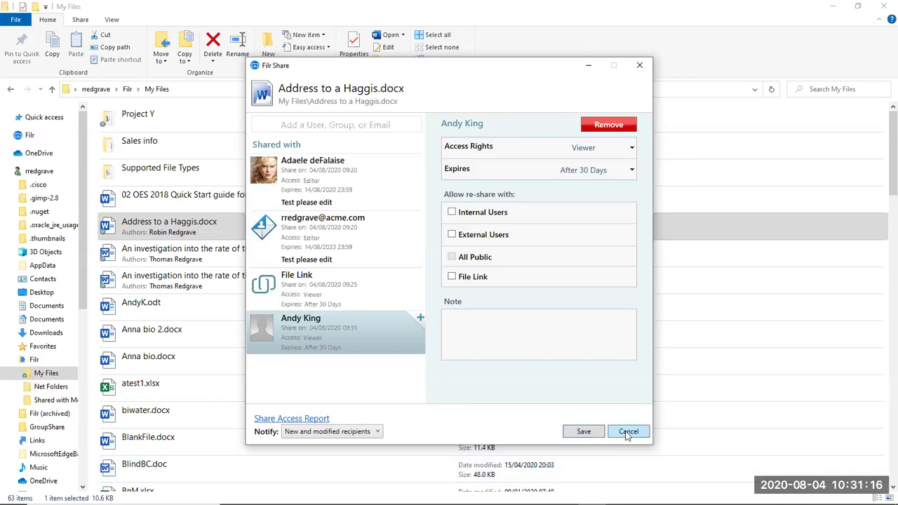
click(627, 431)
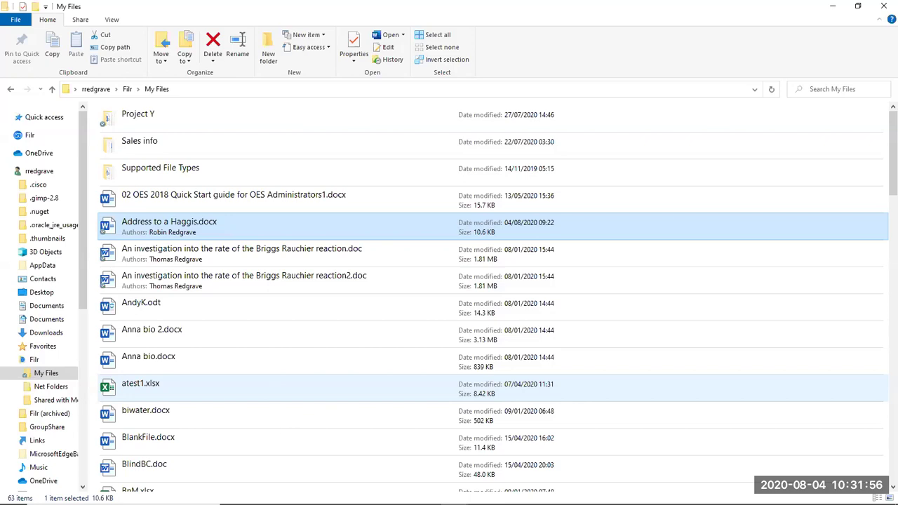
mouse_move(482, 496)
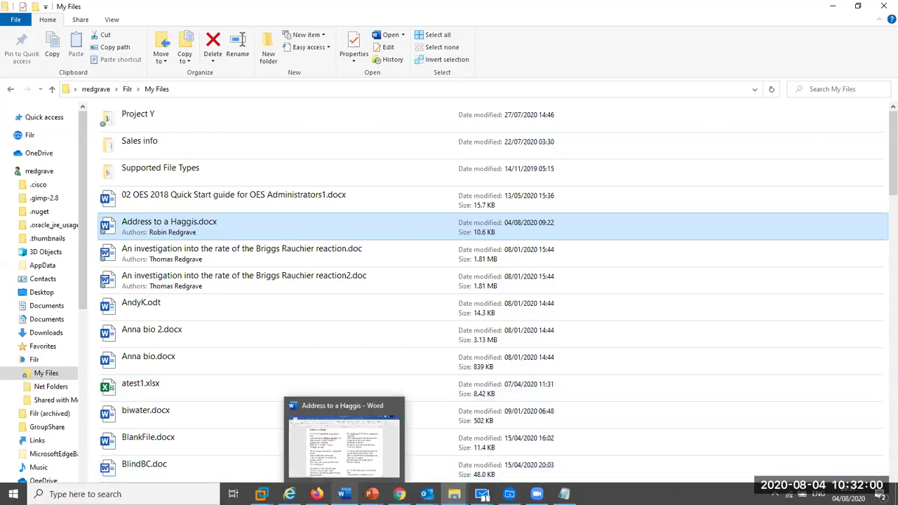
Step: Return to the Address to a Haggis document in Word and start a new blank document
click(344, 438)
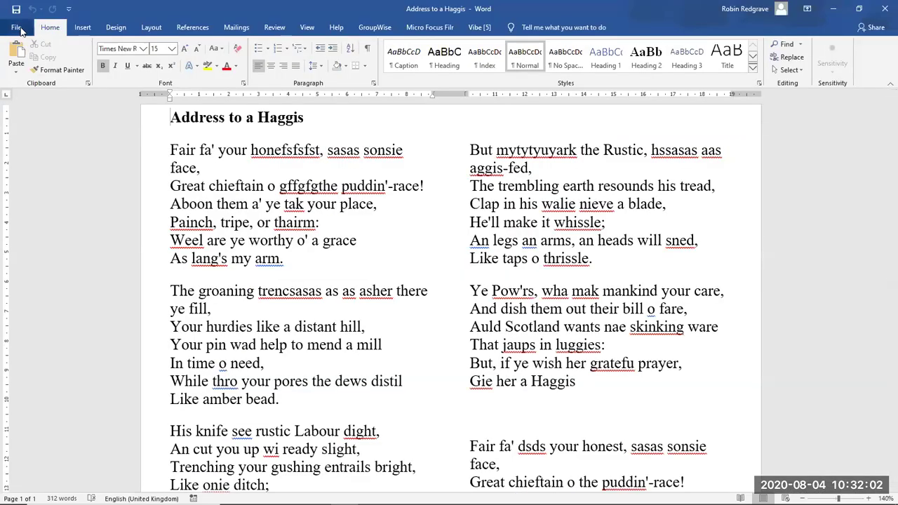
click(17, 28)
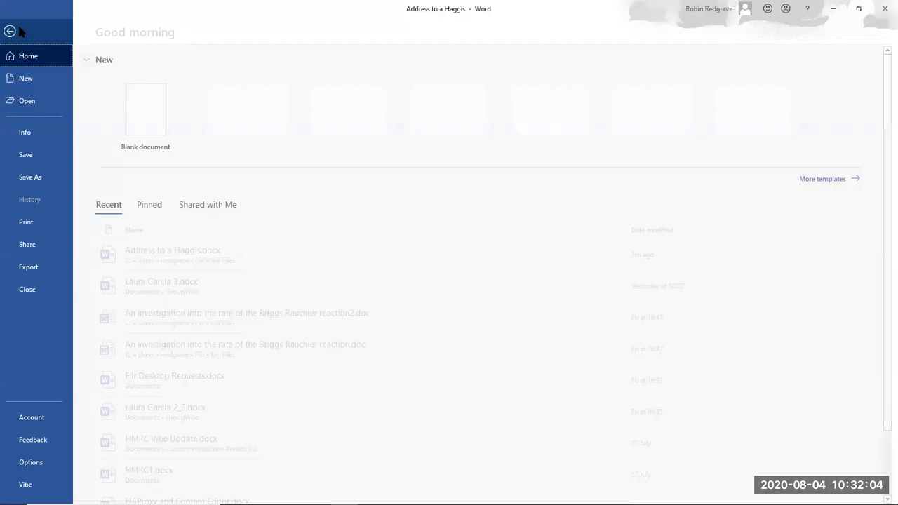
click(163, 127)
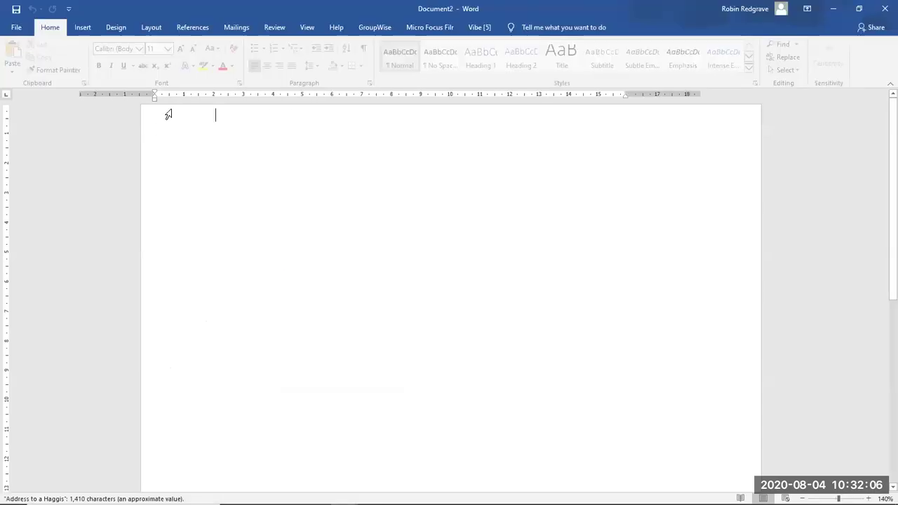
Step: Browse My Files through the Filr add-in and open BlindBC.doc
click(426, 31)
click(16, 52)
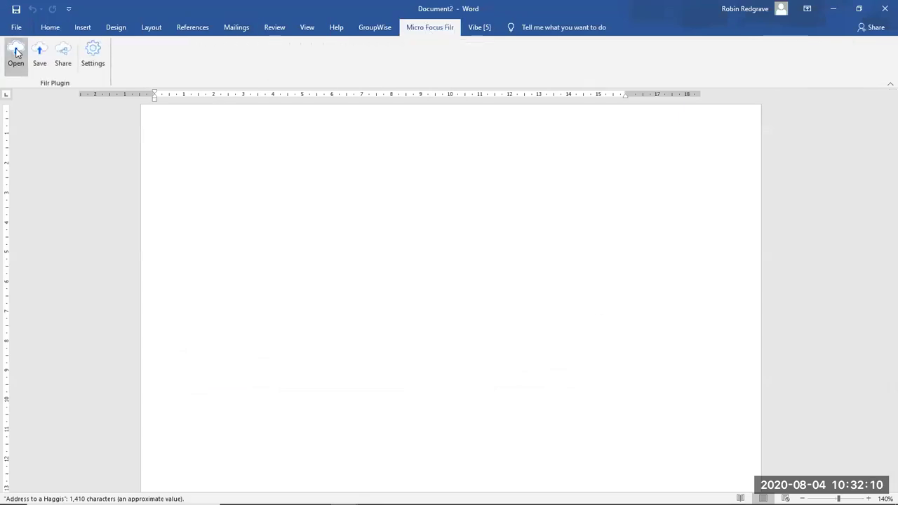
scroll(258, 302, up, 12)
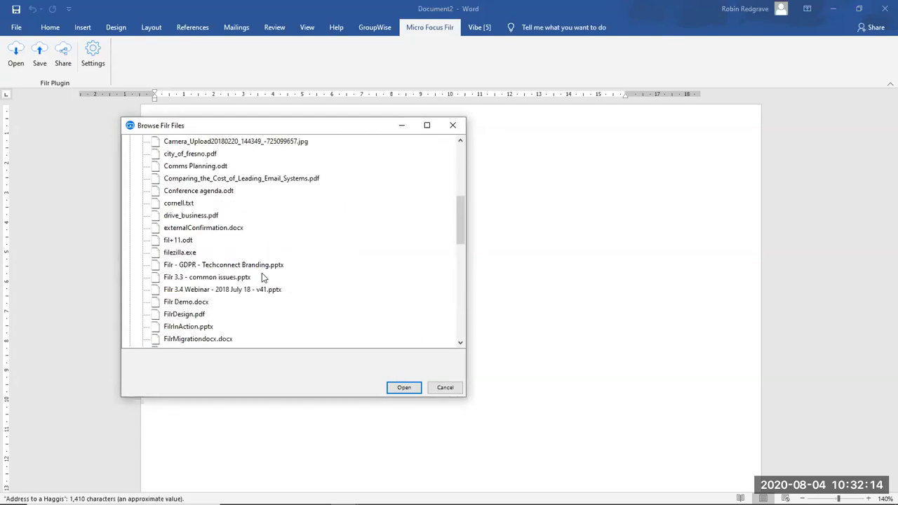
scroll(290, 238, up, 10)
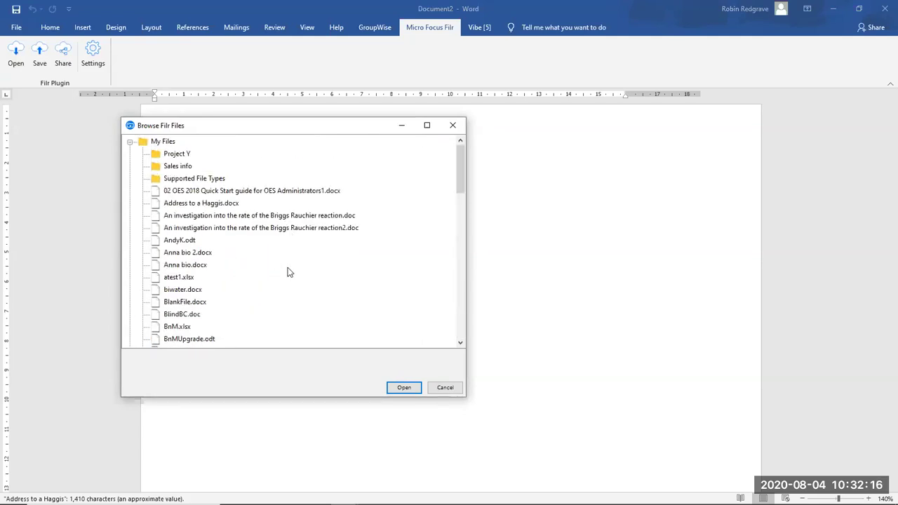
scroll(295, 265, down, 1)
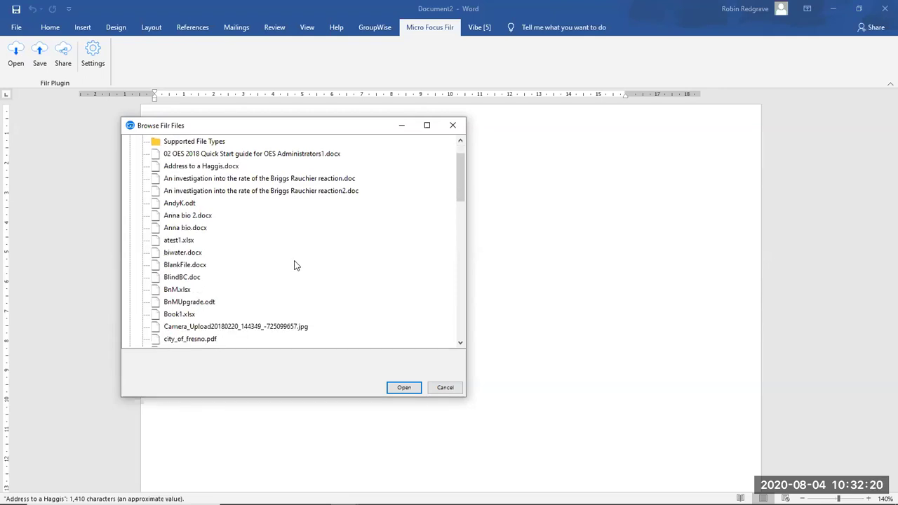
double_click(181, 277)
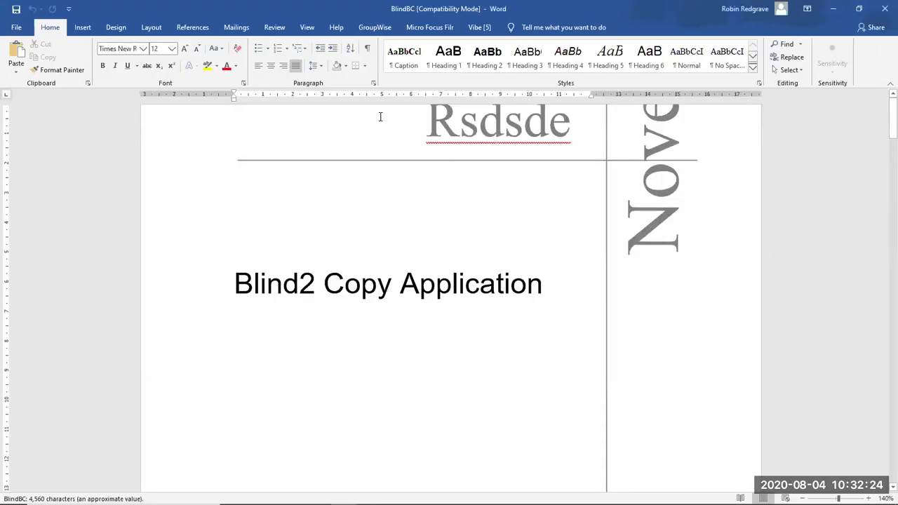
Step: Append 'dd' so the heading reads 'Blind2 Copy Applicationdd', then save BlindBC.doc
click(571, 288)
text(dd)
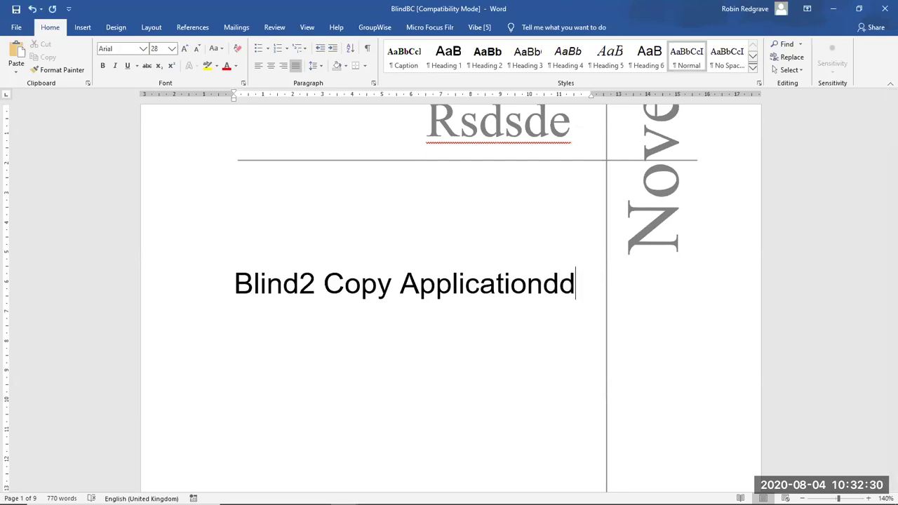
click(16, 9)
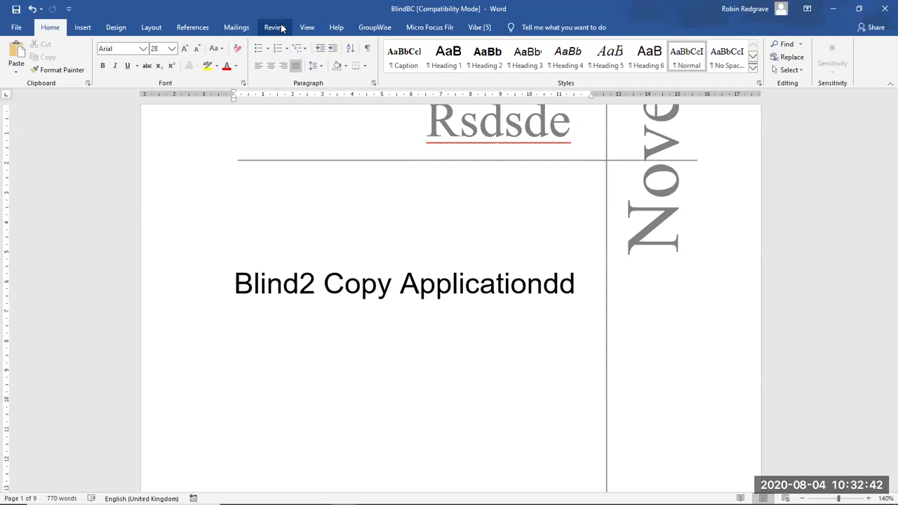
Step: Share BlindBC.doc via Filr with the chosen user as Editor, then minimise the document
click(417, 26)
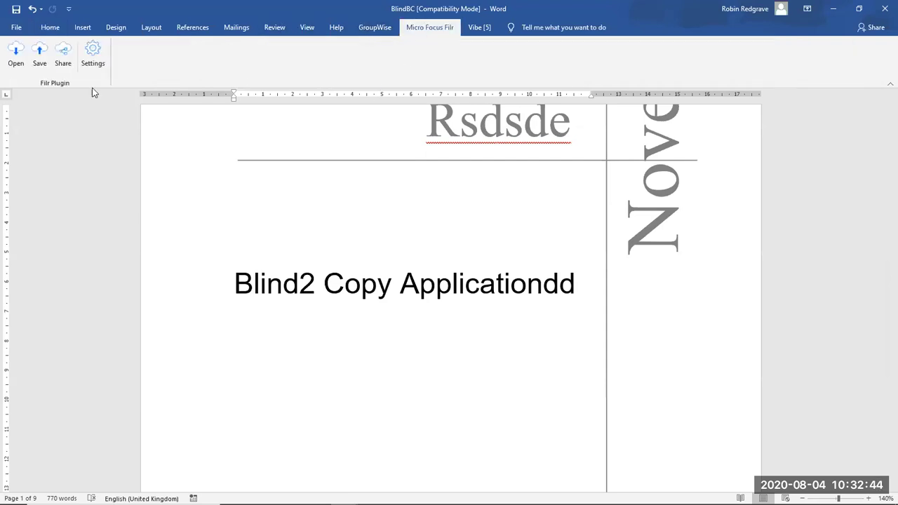
click(63, 52)
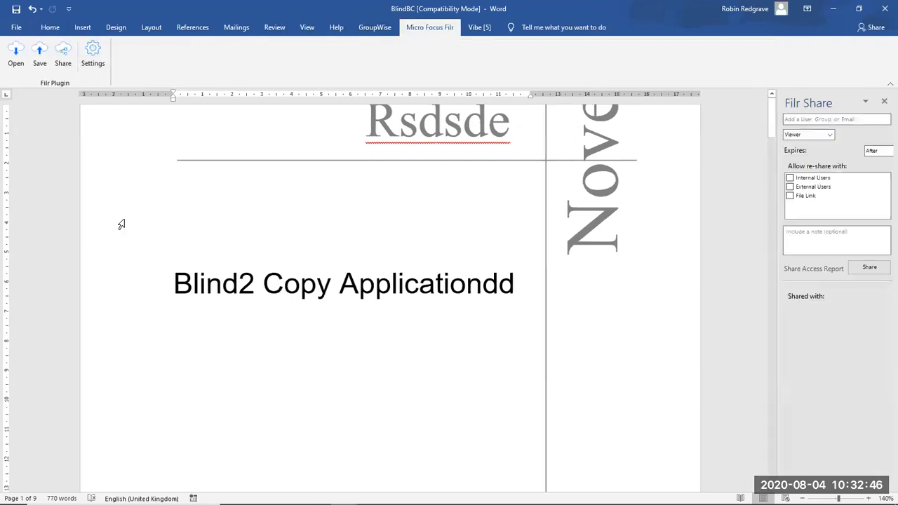
click(808, 121)
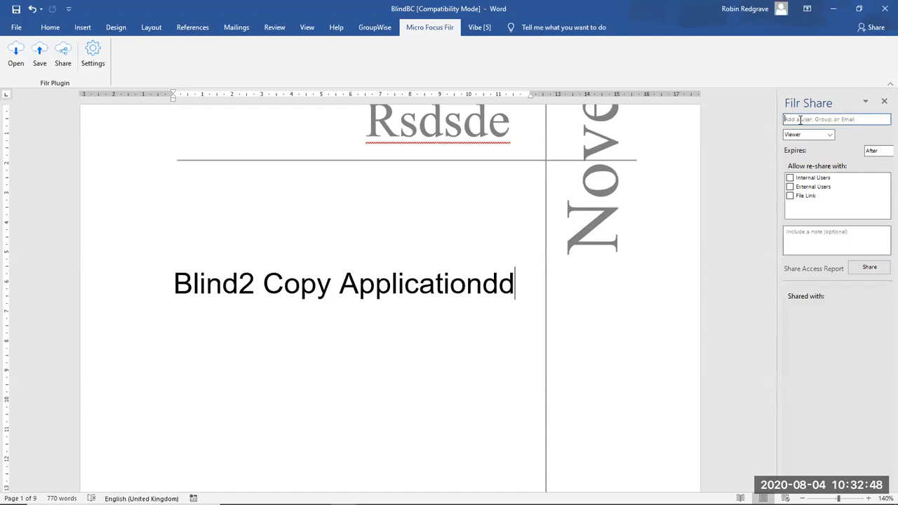
text(andy)
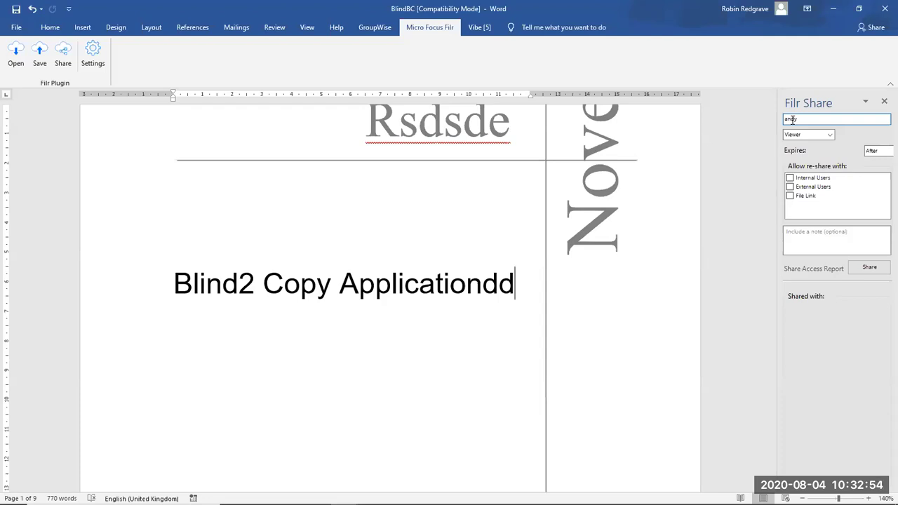
text(y)
key(Tab)
click(830, 134)
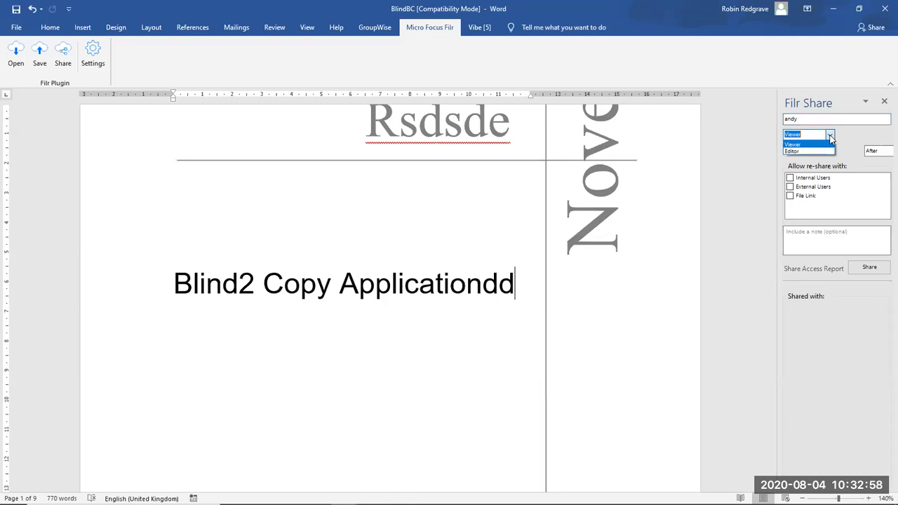
click(796, 151)
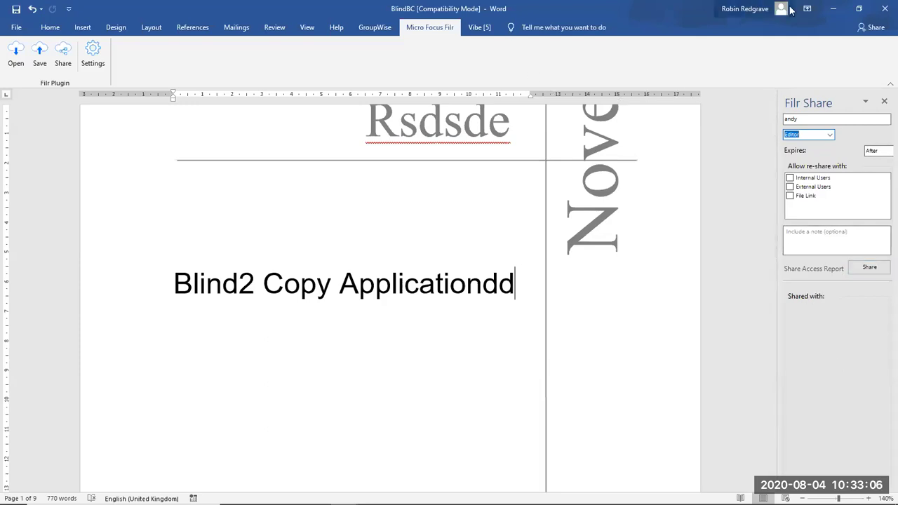
click(832, 8)
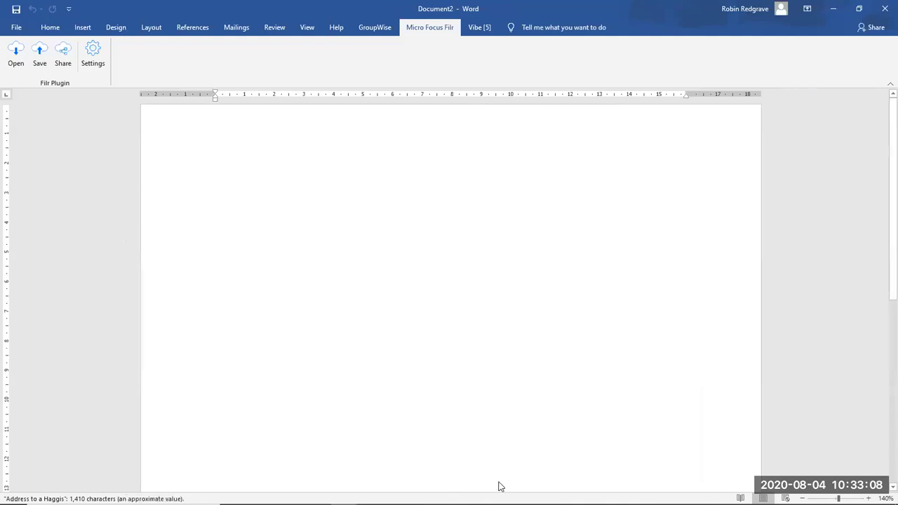
Step: Bring the Fir Files Outlook draft forward and open the Insert Filr File browser
mouse_move(491, 503)
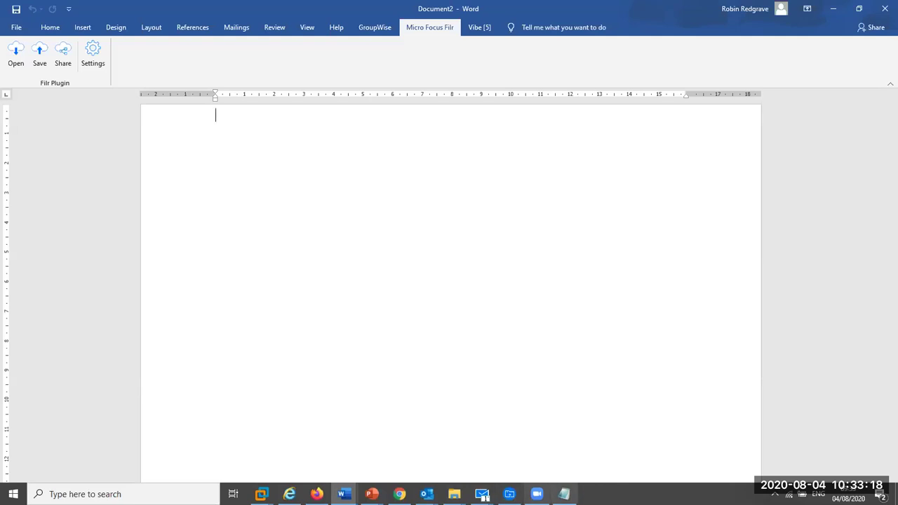
mouse_move(426, 494)
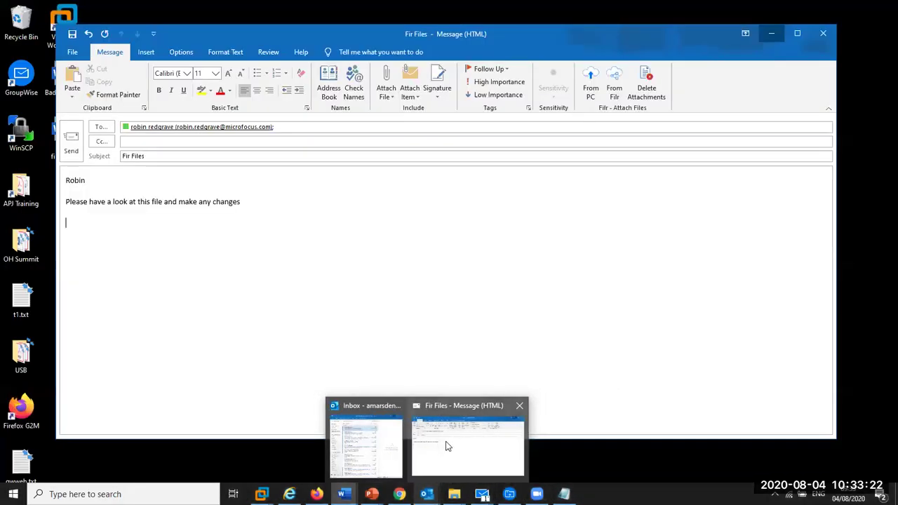
click(449, 446)
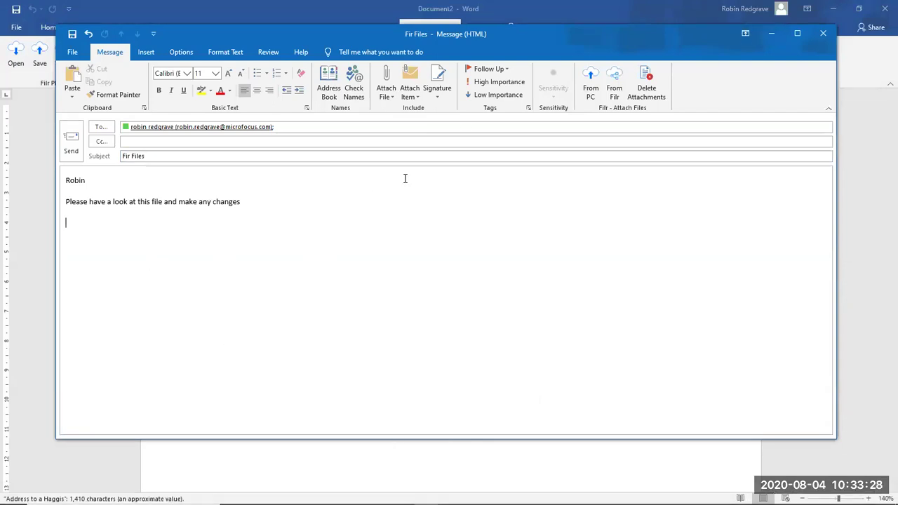
click(613, 82)
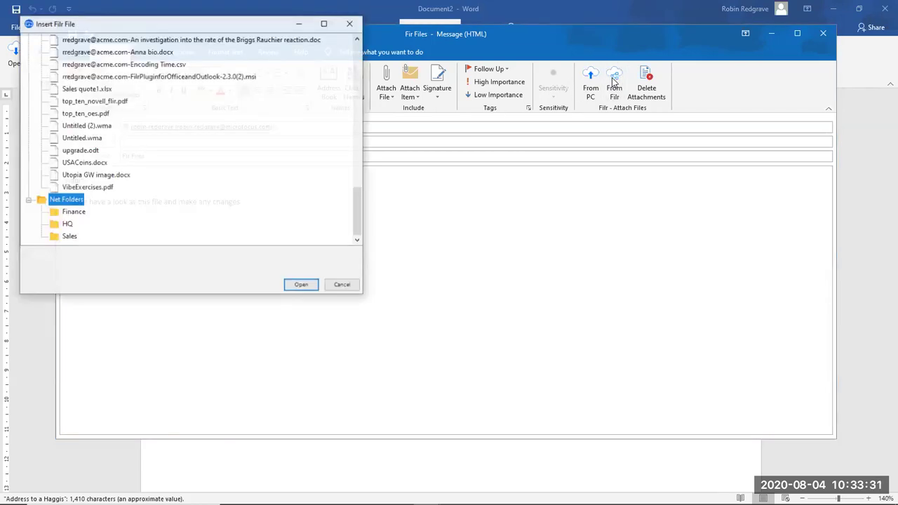
Step: Attach VibeExercises.pdf from Filr with expiry 03/09/2020, then switch to the Filr web client in Firefox
double_click(87, 187)
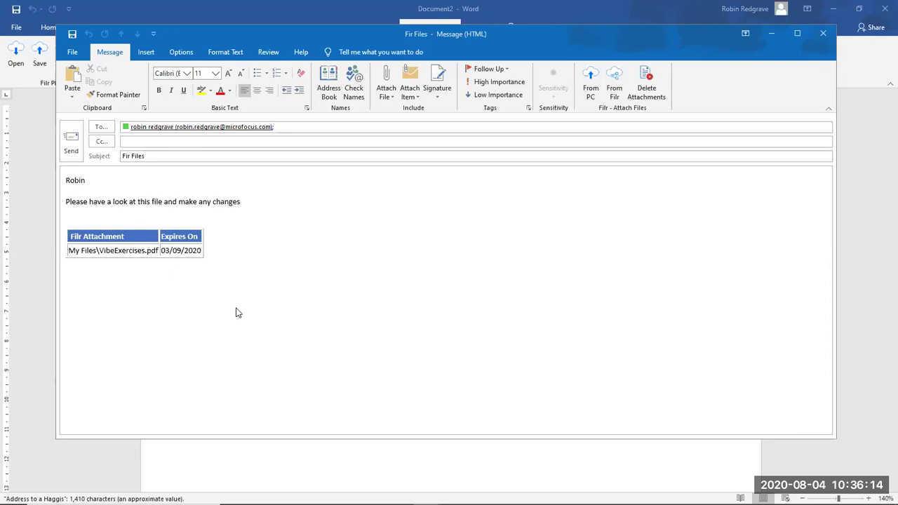
mouse_move(322, 484)
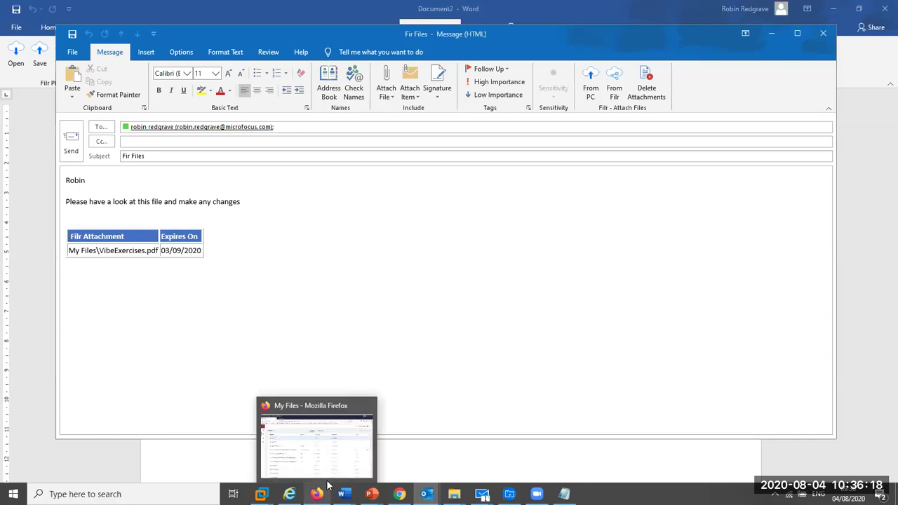
click(351, 458)
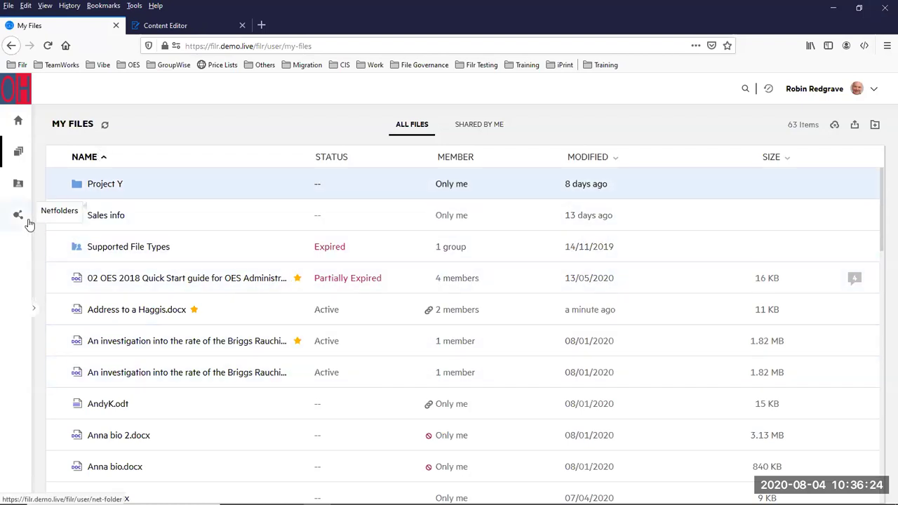
Step: Open Project Y and send the recipient's e-mail an upload request with note 'please upload report'
click(103, 184)
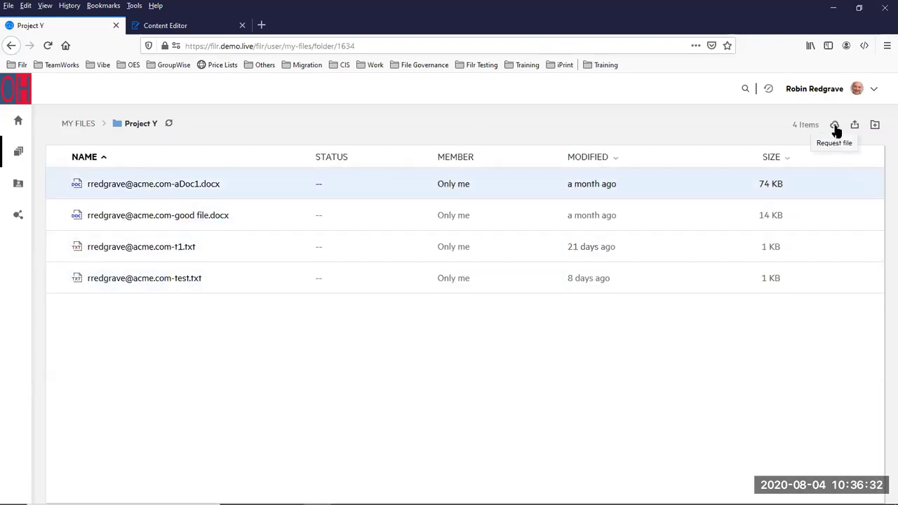
click(834, 126)
click(301, 223)
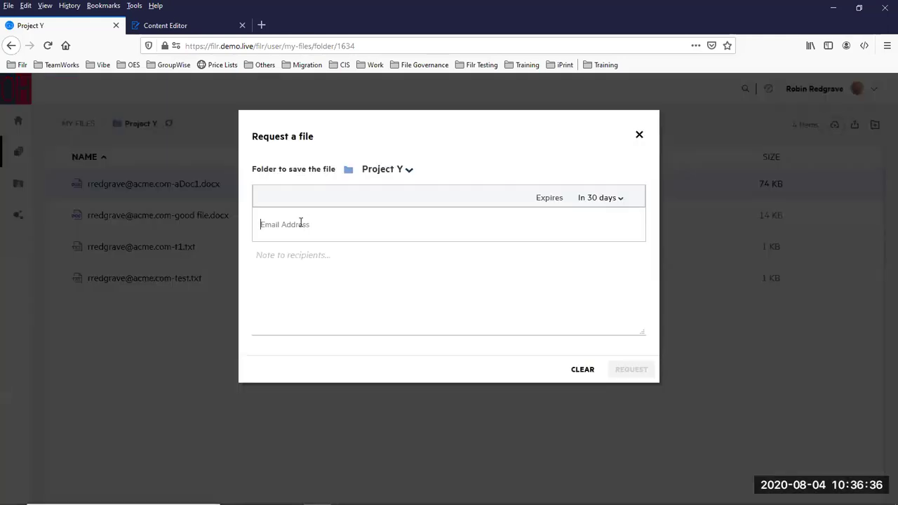
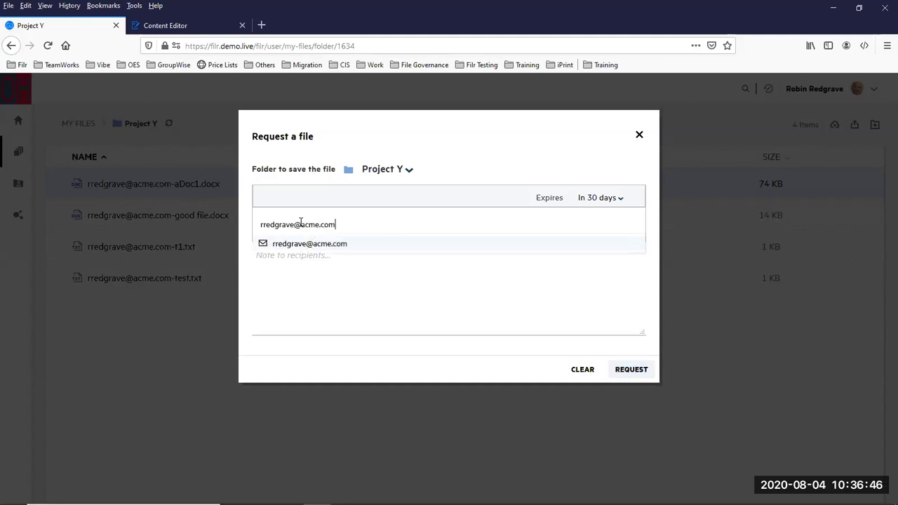
key(Return)
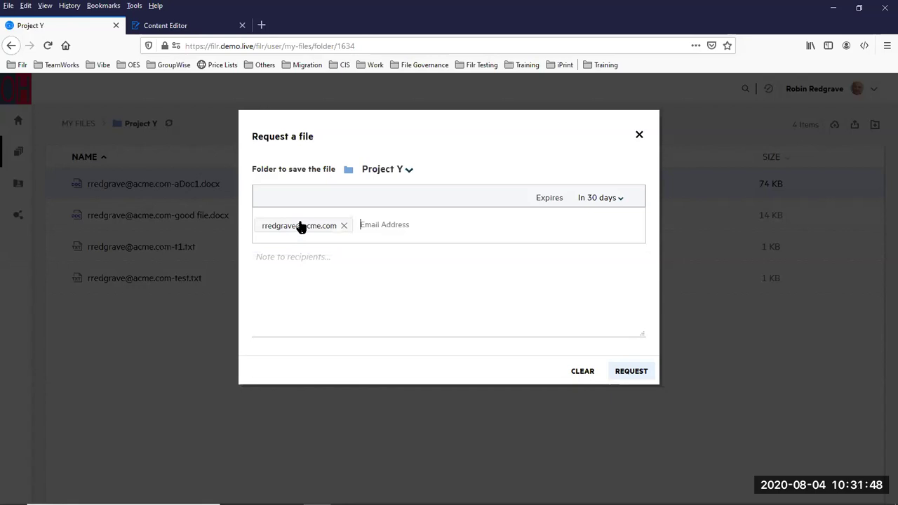
click(275, 256)
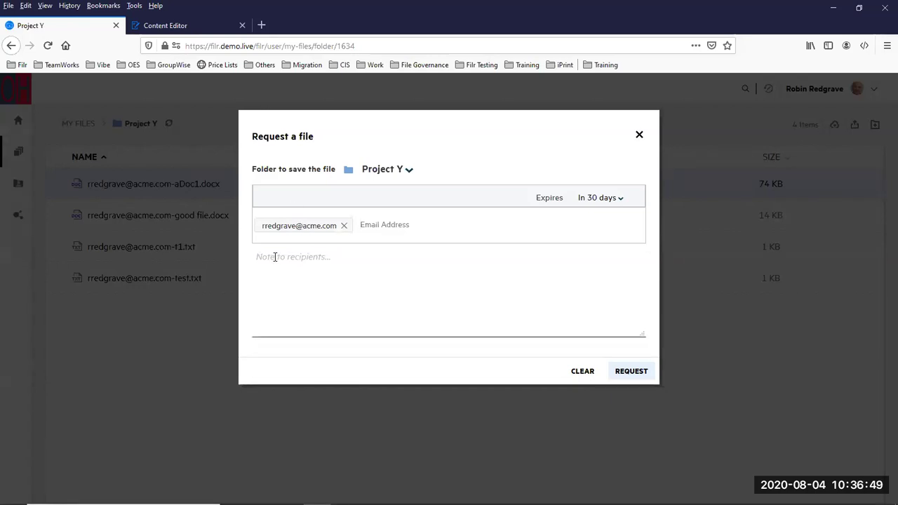
text(please upload report)
click(623, 371)
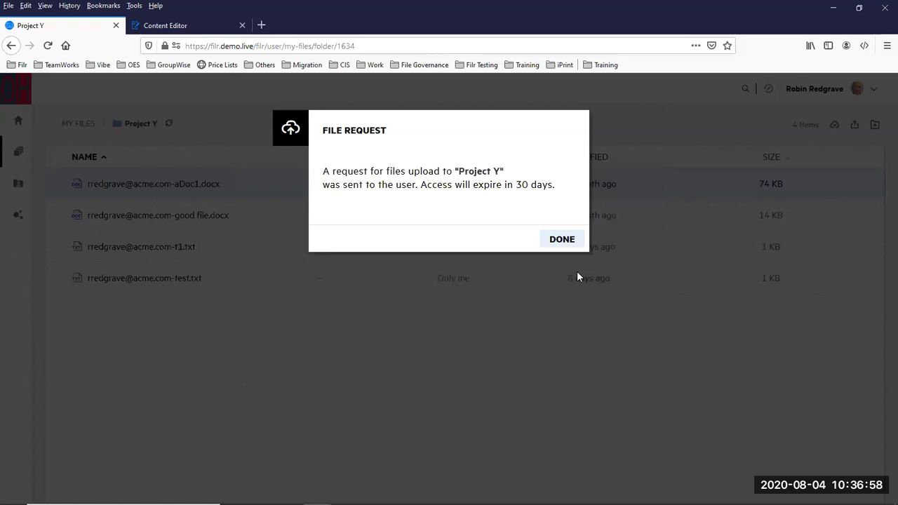
click(561, 240)
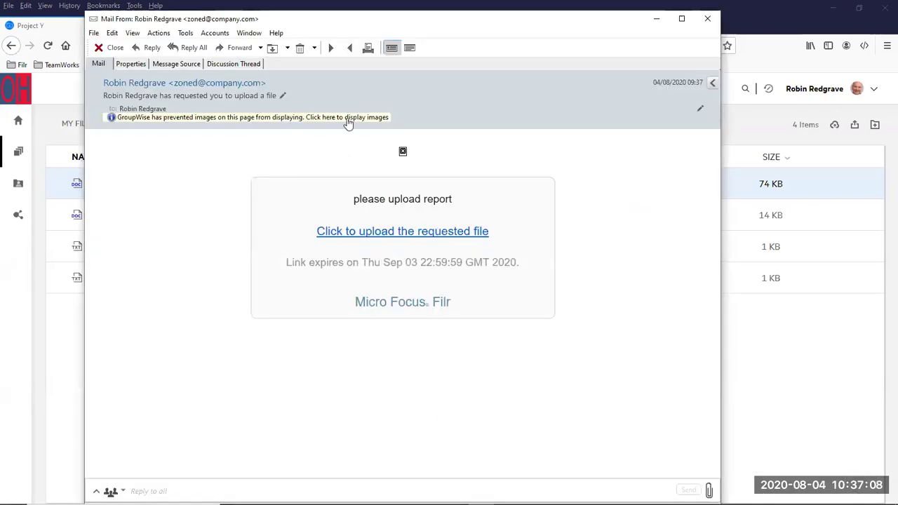
Step: Show the mail's images and follow its 'Click to upload the requested file' link
click(350, 117)
click(394, 235)
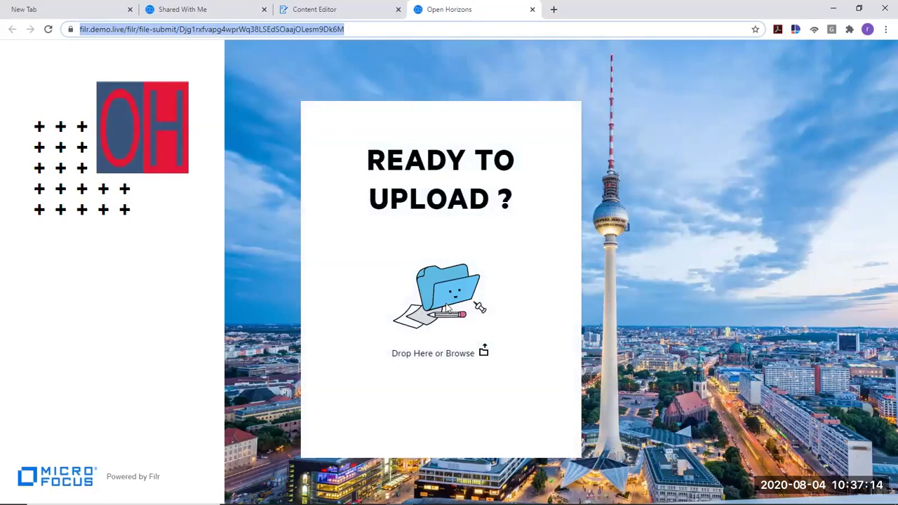
Step: Pick Filr_Telemetry_June_2020_2.xlsx from Temp and upload it on the file request page
click(486, 352)
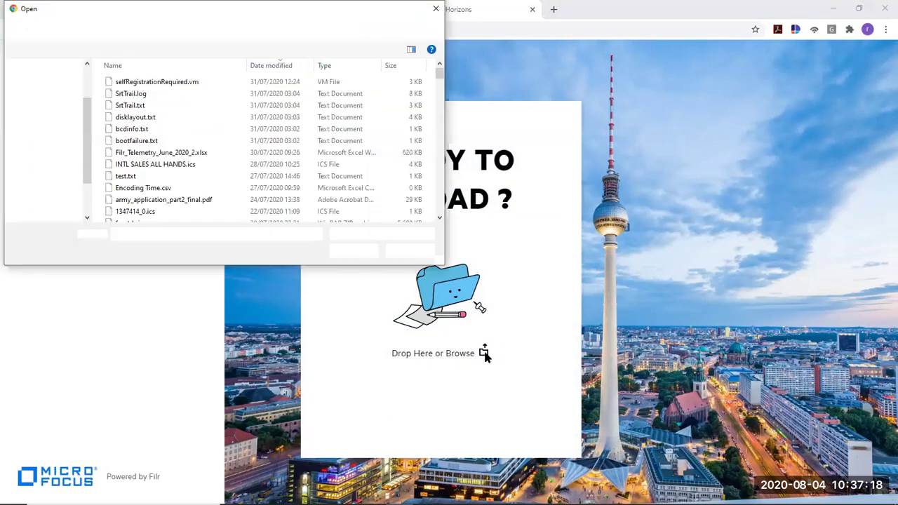
scroll(206, 103, down, 1)
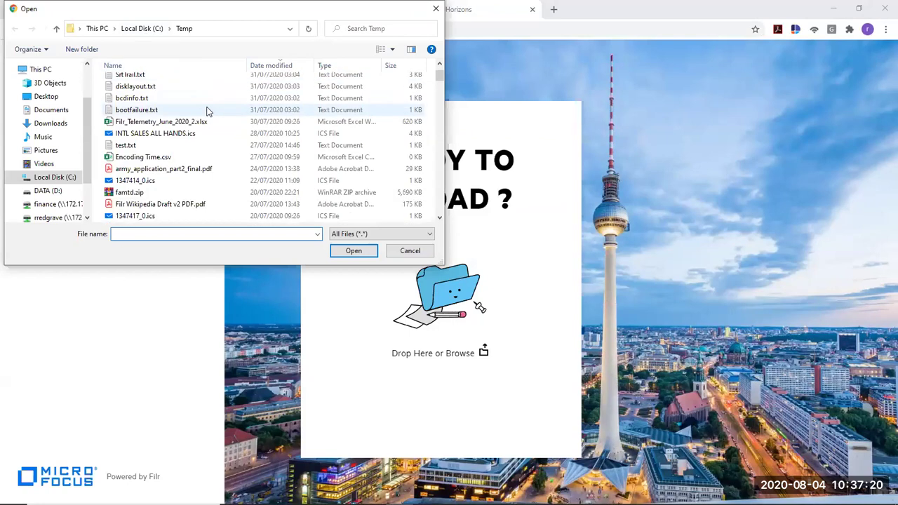
click(202, 122)
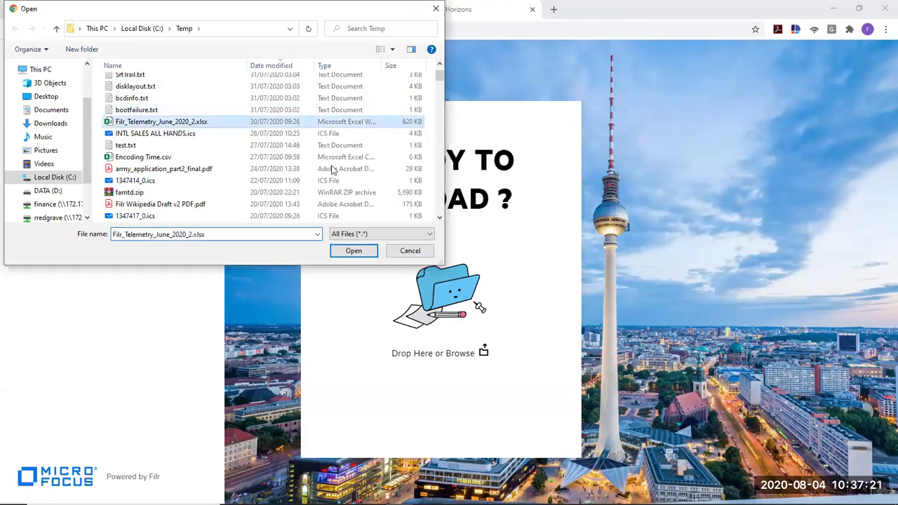
click(353, 252)
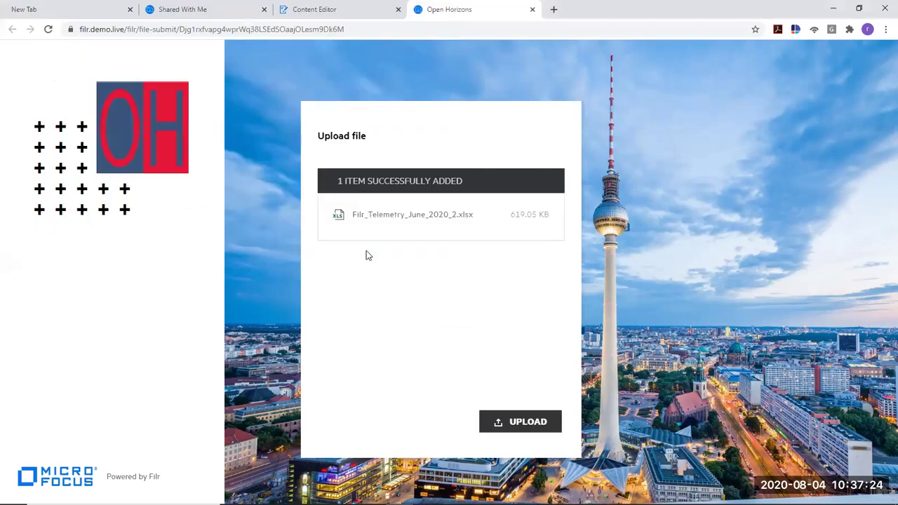
click(528, 423)
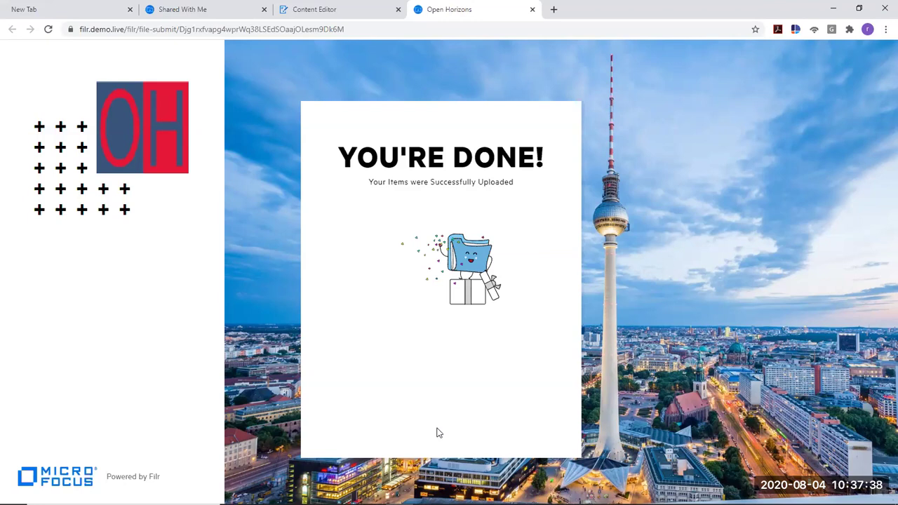
mouse_move(440, 501)
mouse_move(482, 494)
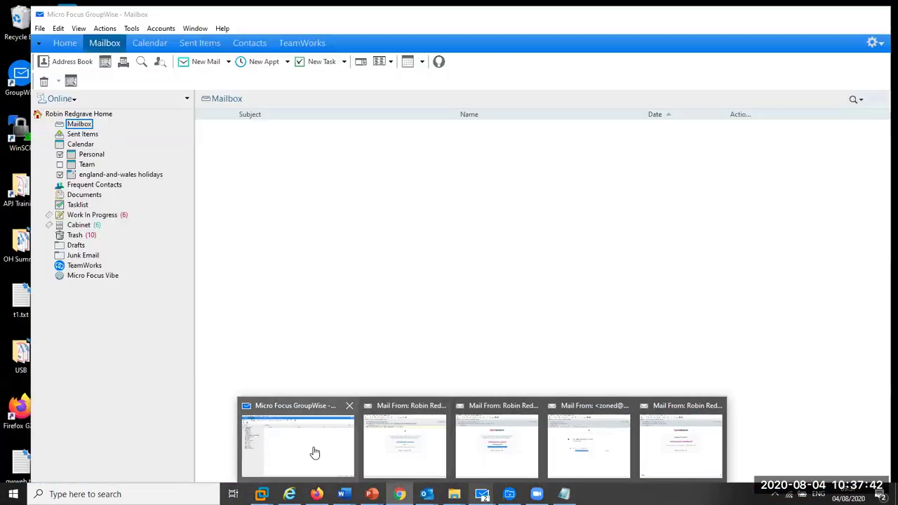
Step: Check GroupWise for the upload notice, minimise it, and bring Project Y up in Firefox
click(315, 453)
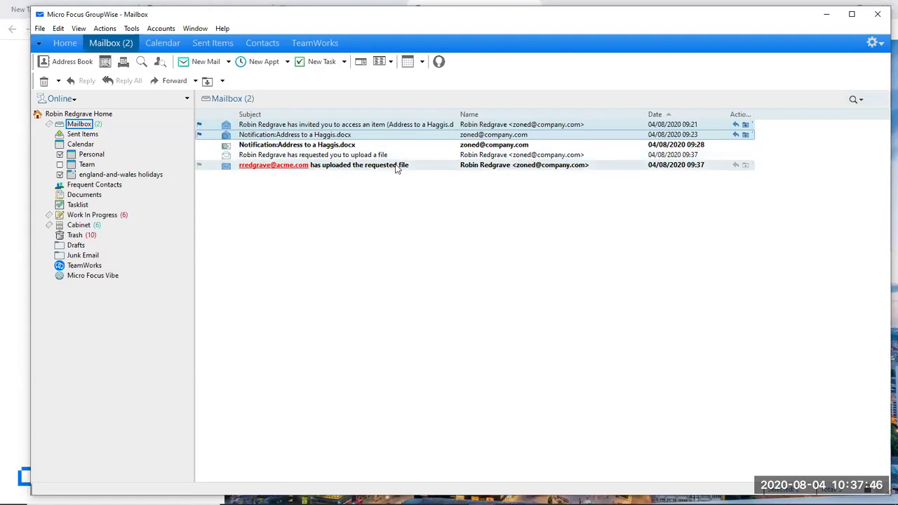
click(826, 19)
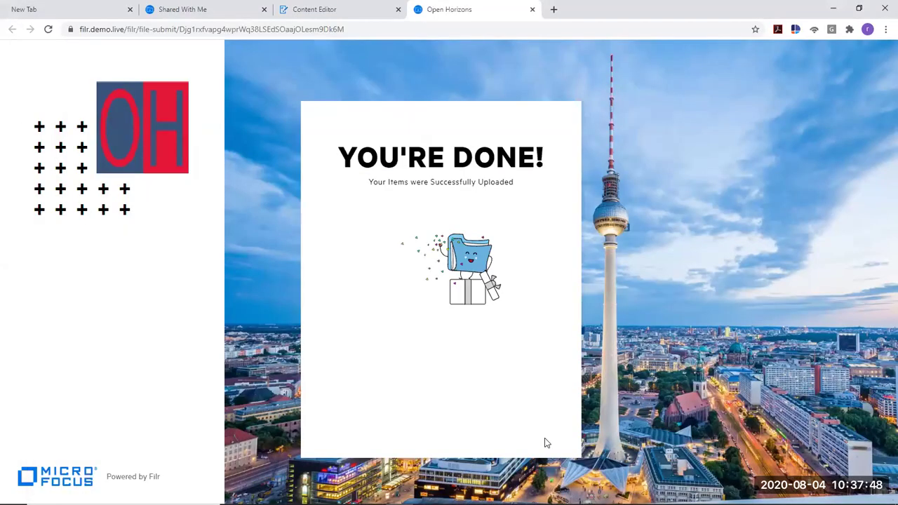
mouse_move(371, 493)
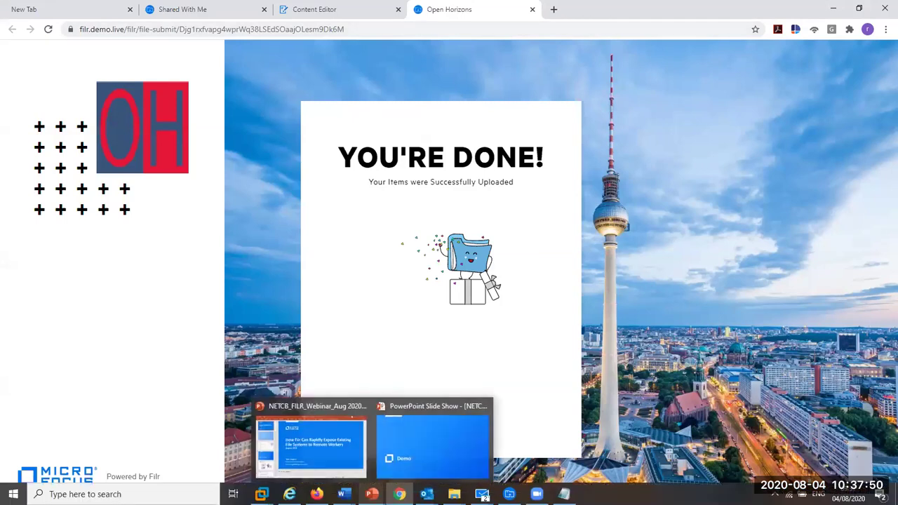
mouse_move(317, 494)
click(264, 410)
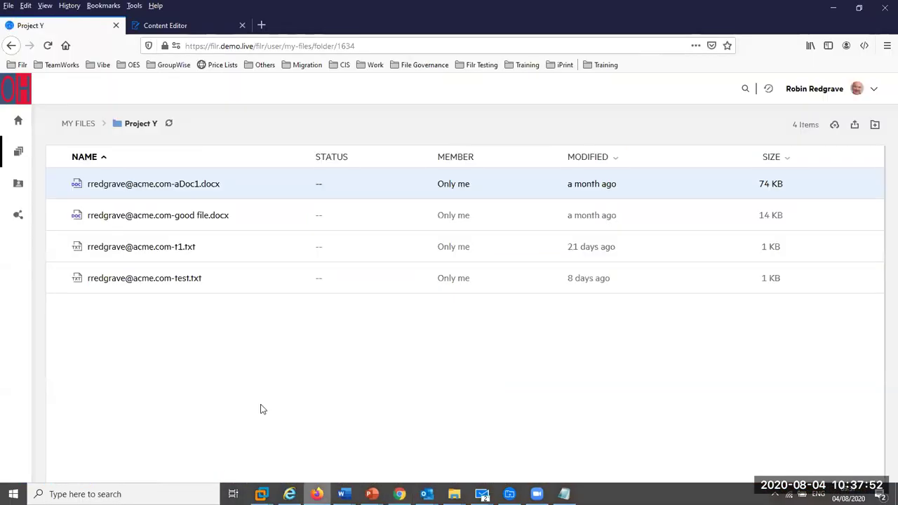
Step: Reload Project Y to show the 620 KB telemetry spreadsheet, dismiss the mail notice, and open Netfolders
click(47, 45)
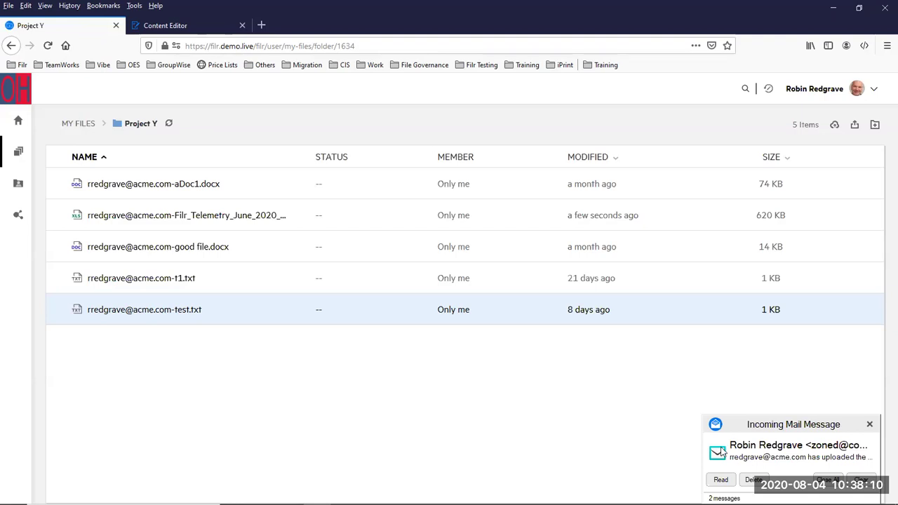
click(869, 425)
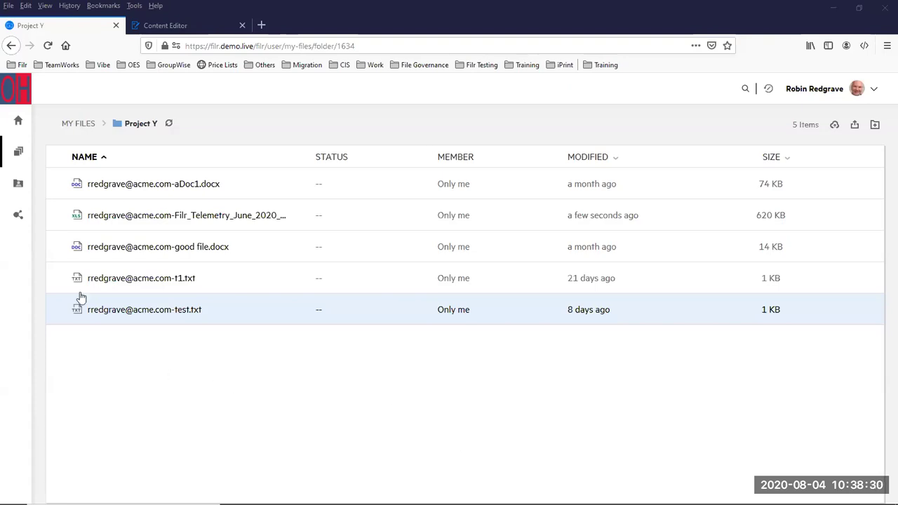
click(19, 220)
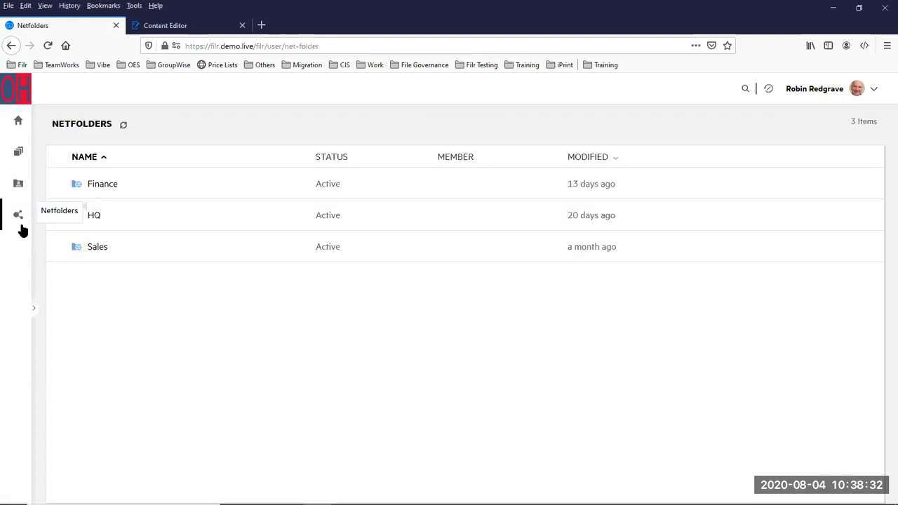
Step: Open the Sales net folder and try sharing ReadOnly, which is refused
click(96, 251)
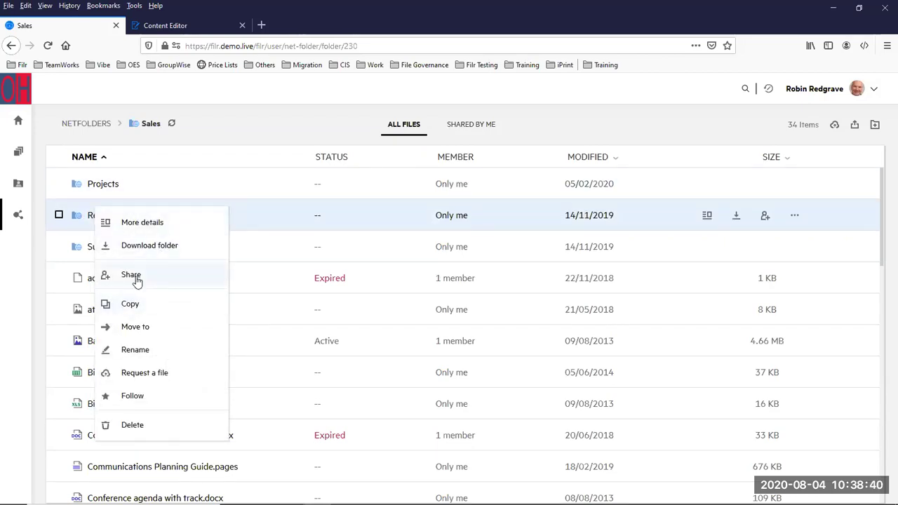
click(133, 276)
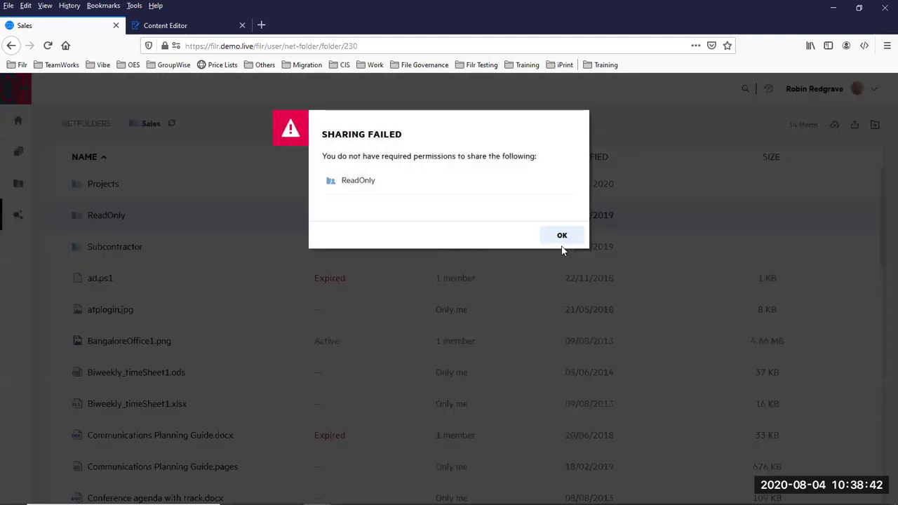
click(561, 236)
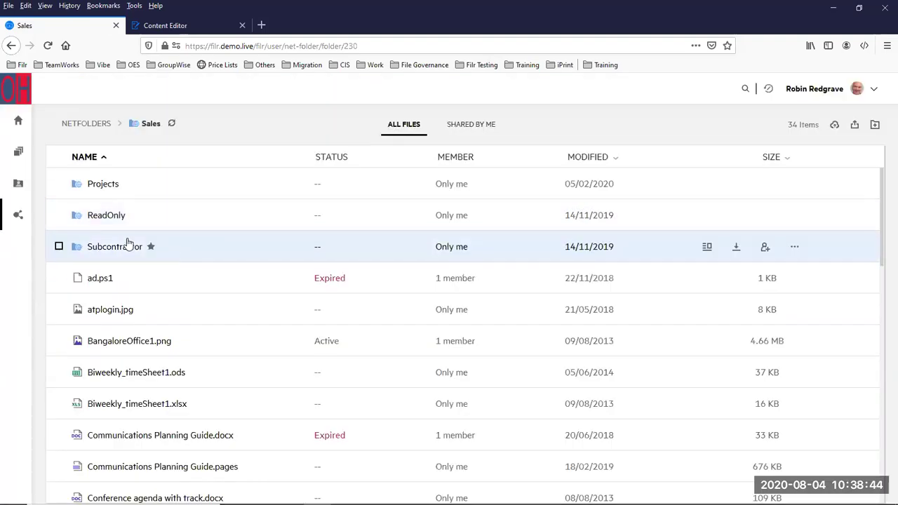
Step: Try sharing the Subcontractor folder, confirming it is also refused for lacking permissions
right_click(116, 250)
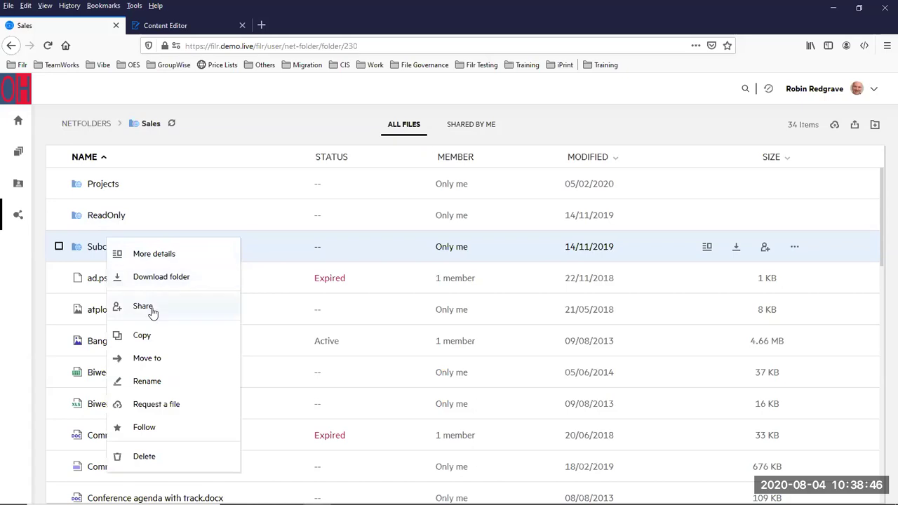
click(153, 310)
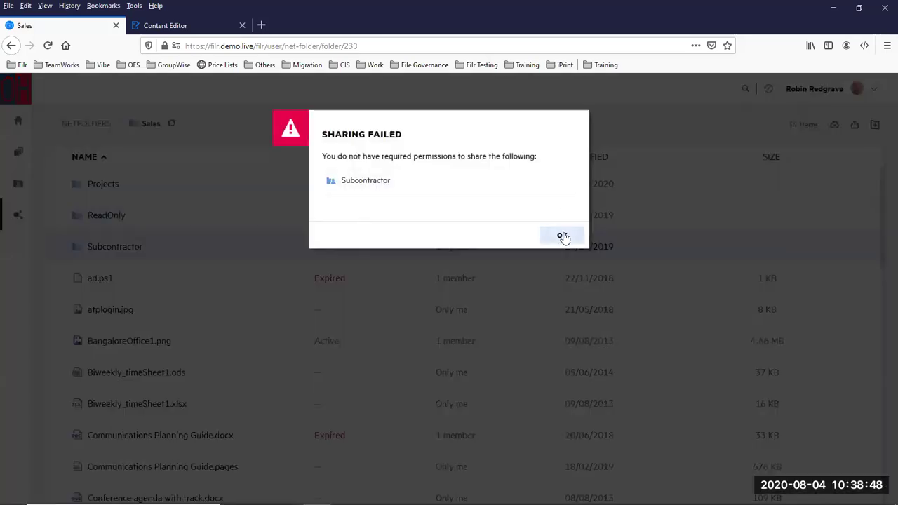
click(563, 237)
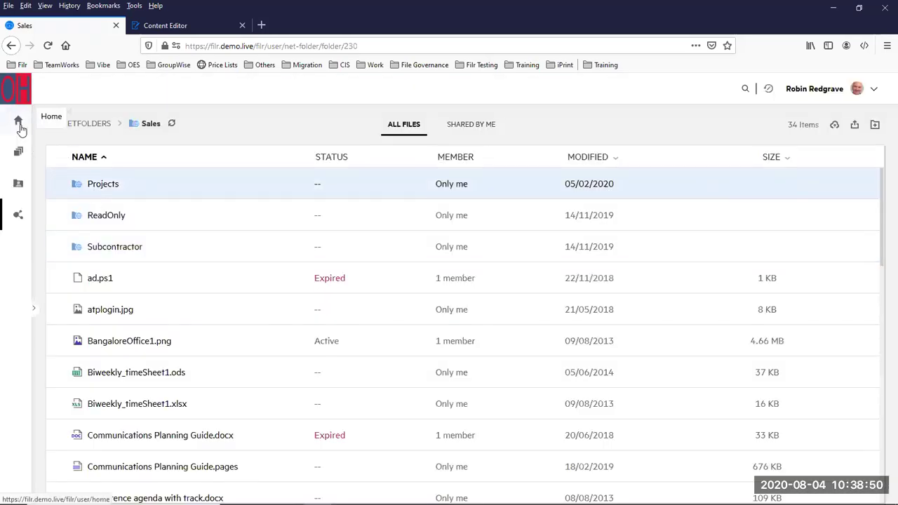
click(19, 126)
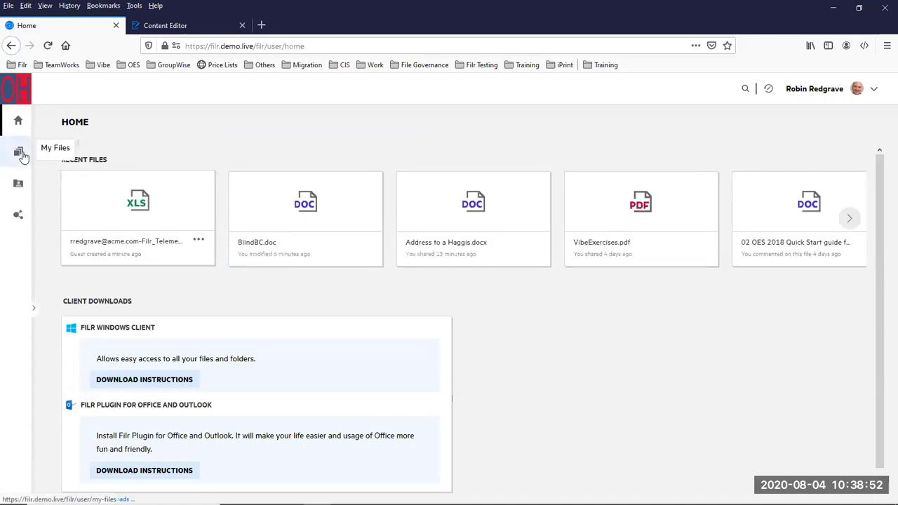
Step: In My Files, check that Sales info can be shared with Contributor rights, then close the dialog unsaved
click(21, 155)
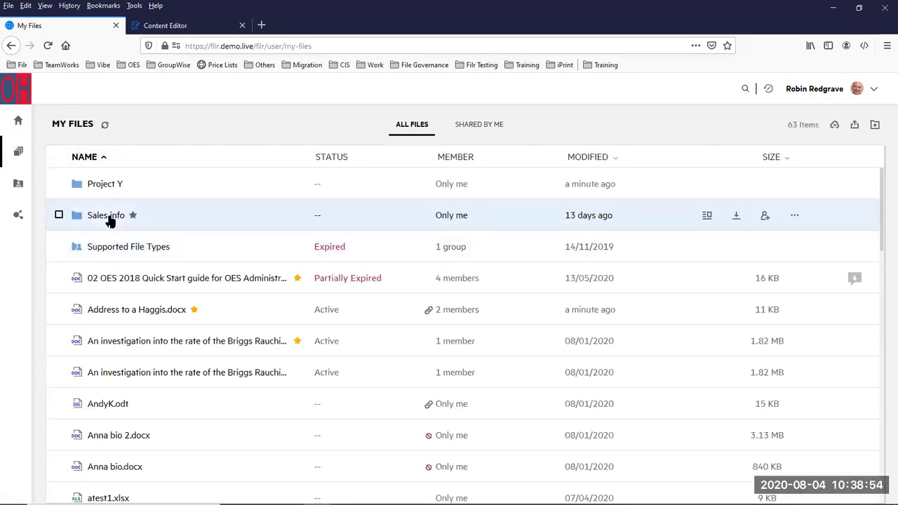
right_click(110, 221)
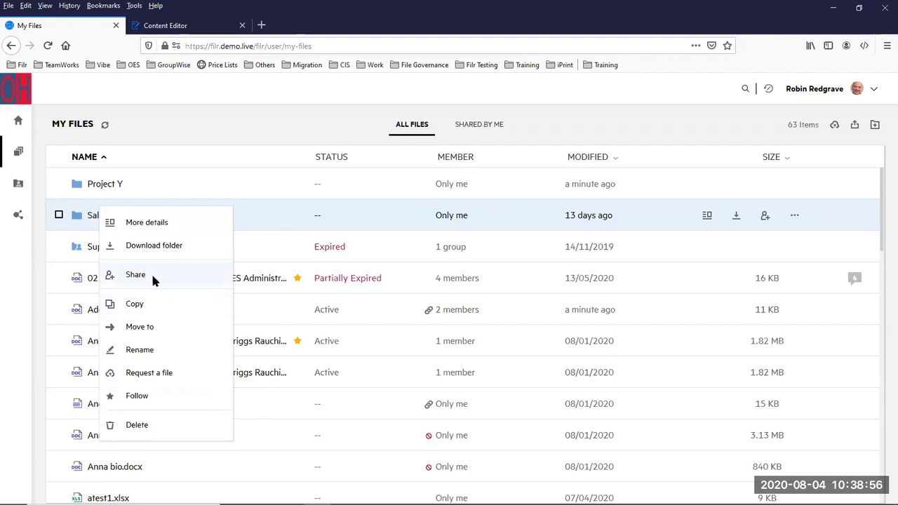
click(151, 273)
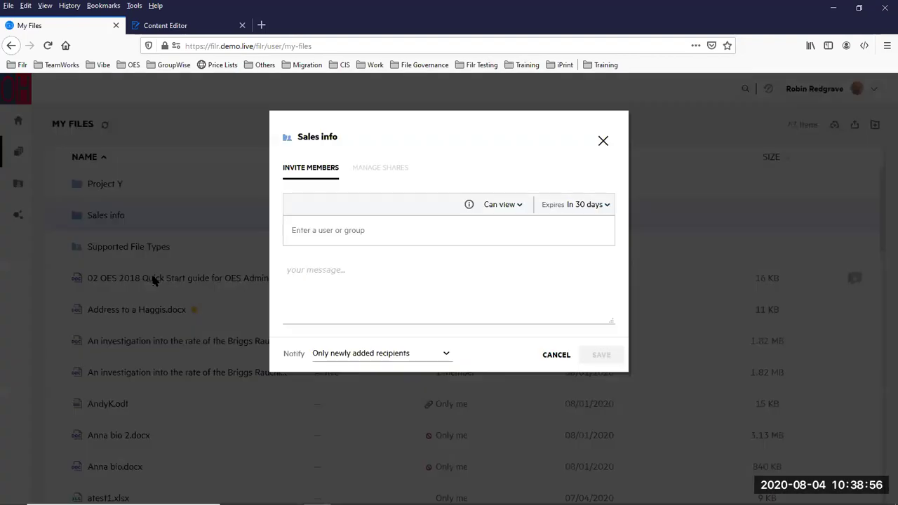
click(516, 205)
click(380, 305)
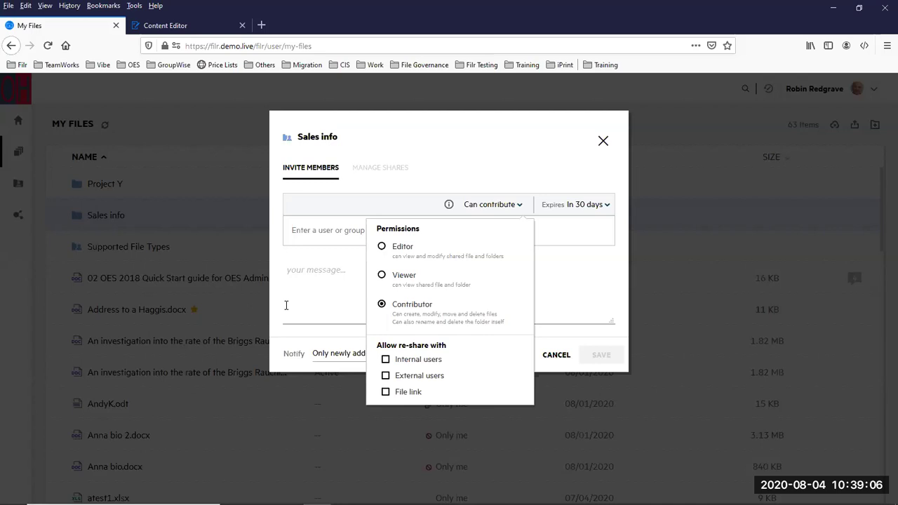
click(291, 301)
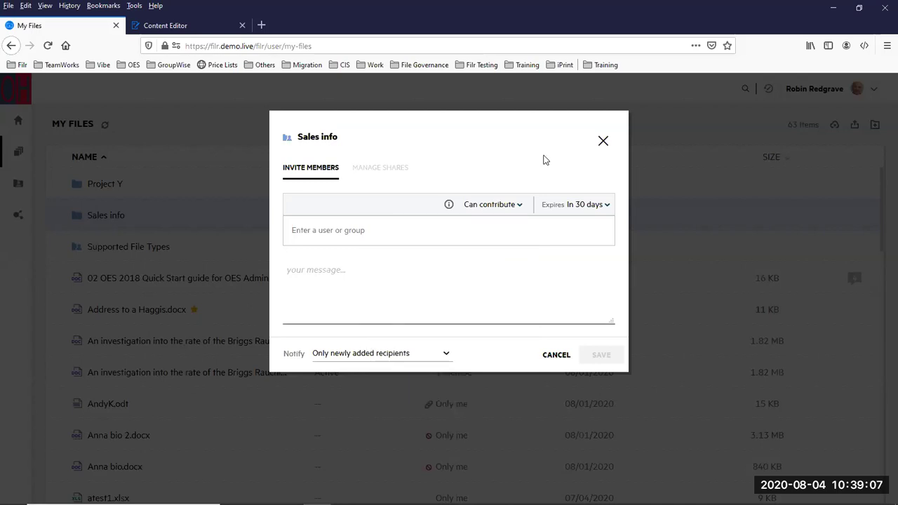
click(602, 141)
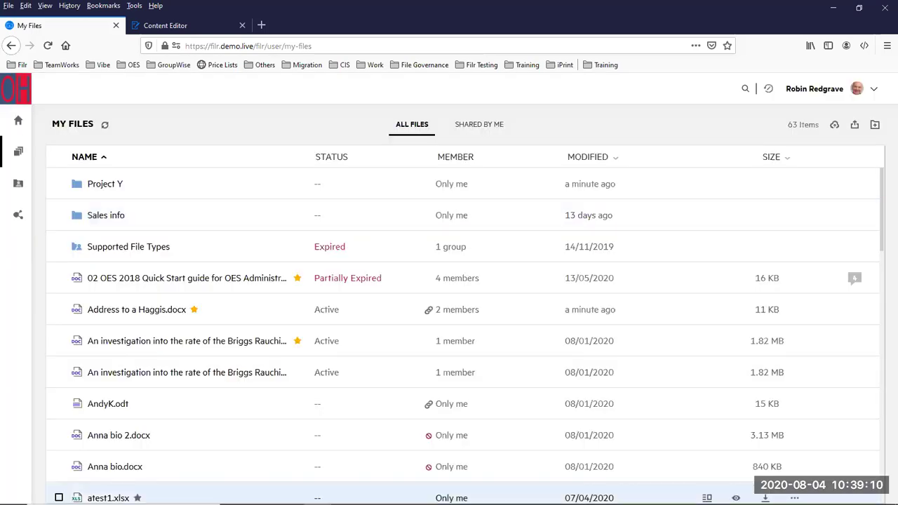
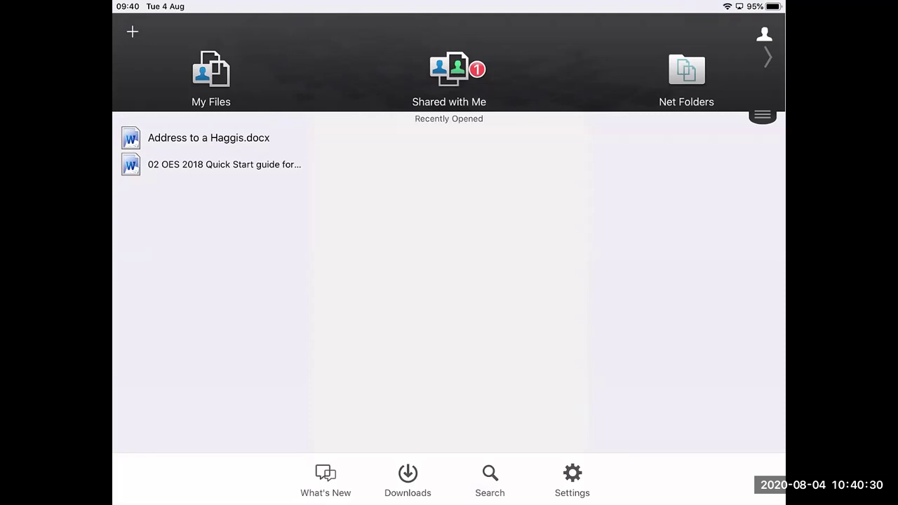
Step: Leave Net Folders and open Address to a Haggis.docx from My Files for viewing
click(686, 74)
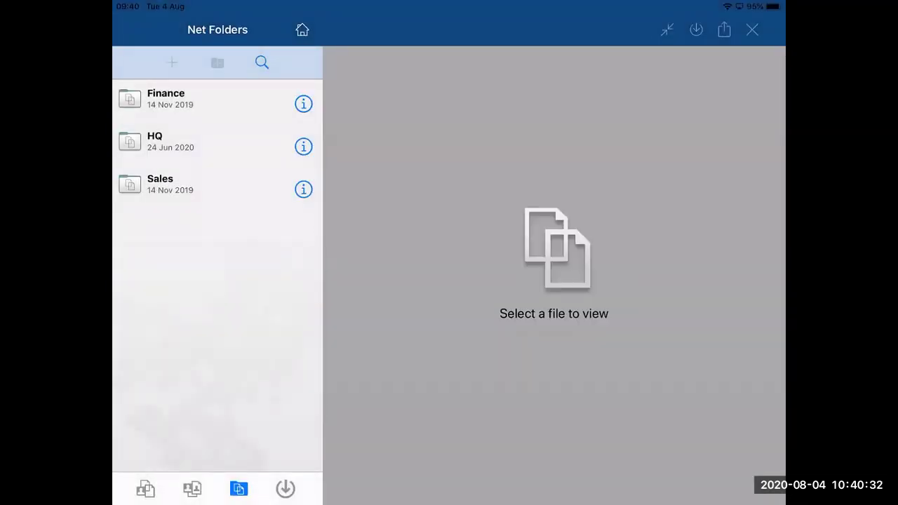
click(302, 29)
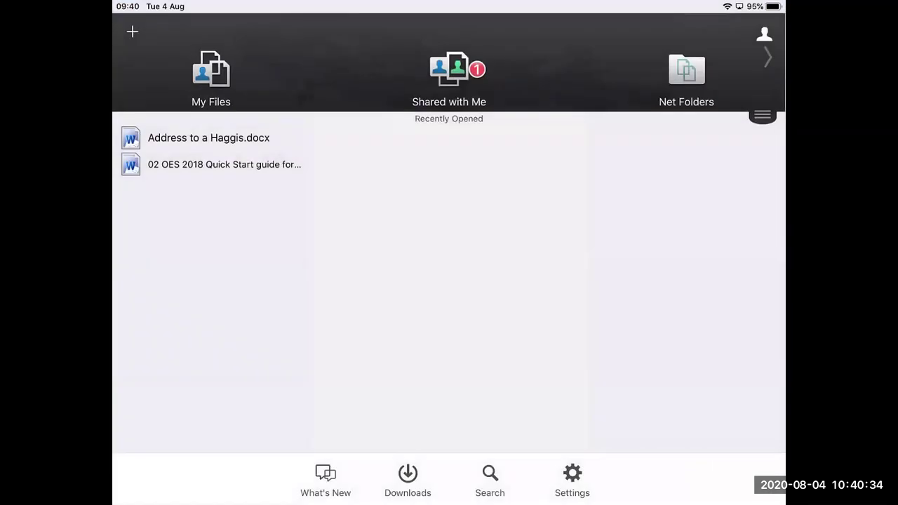
click(210, 77)
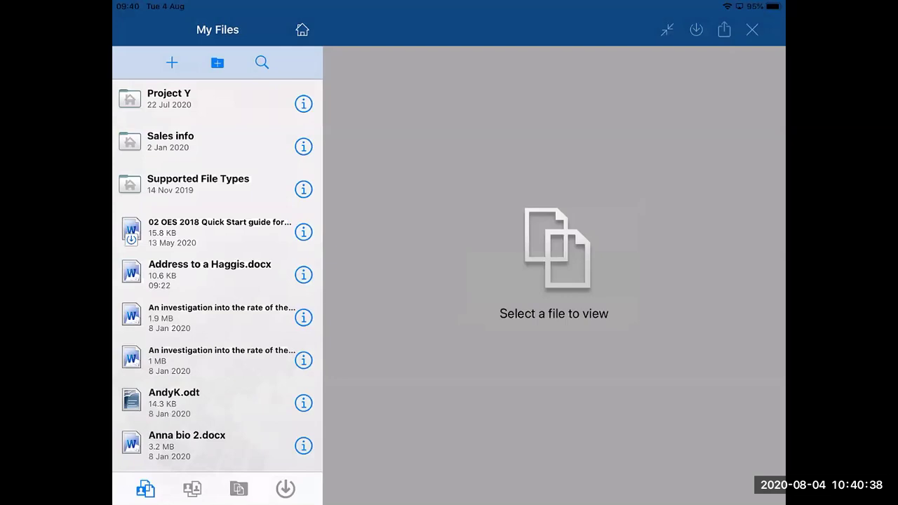
scroll(217, 280, down, 2)
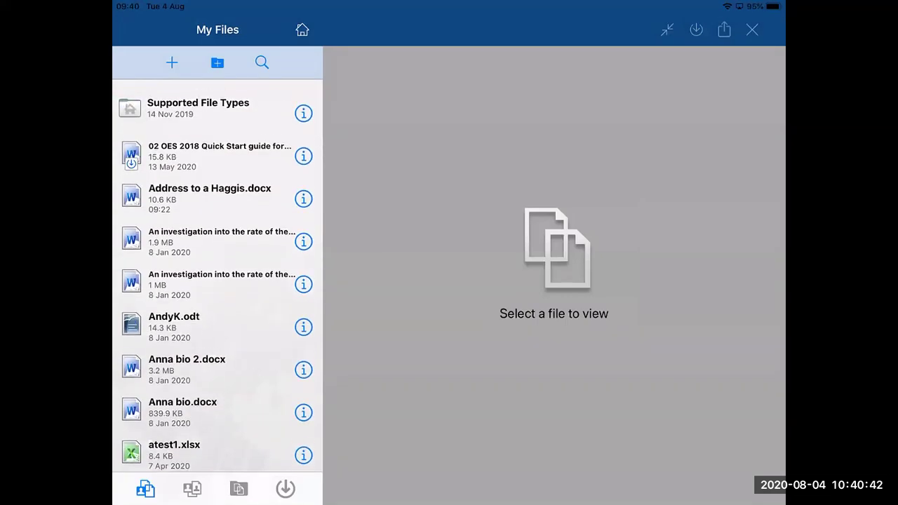
click(210, 156)
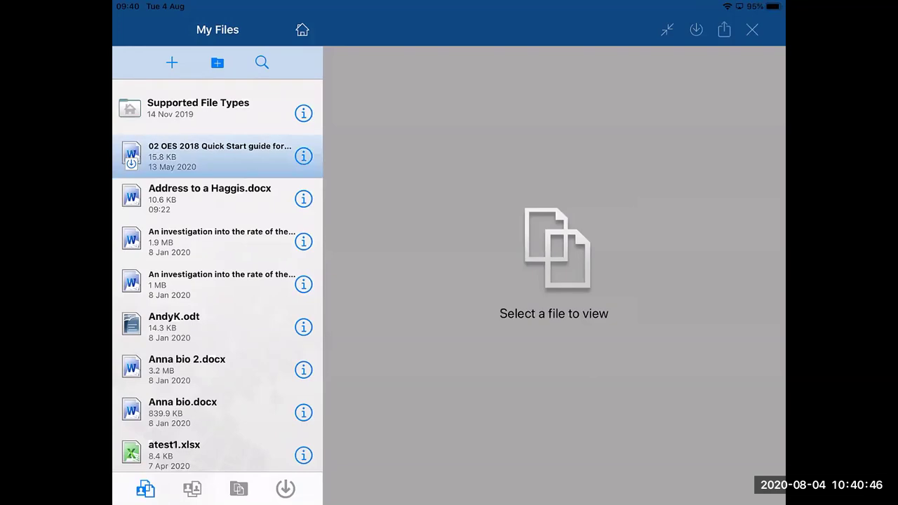
scroll(217, 280, down, 1)
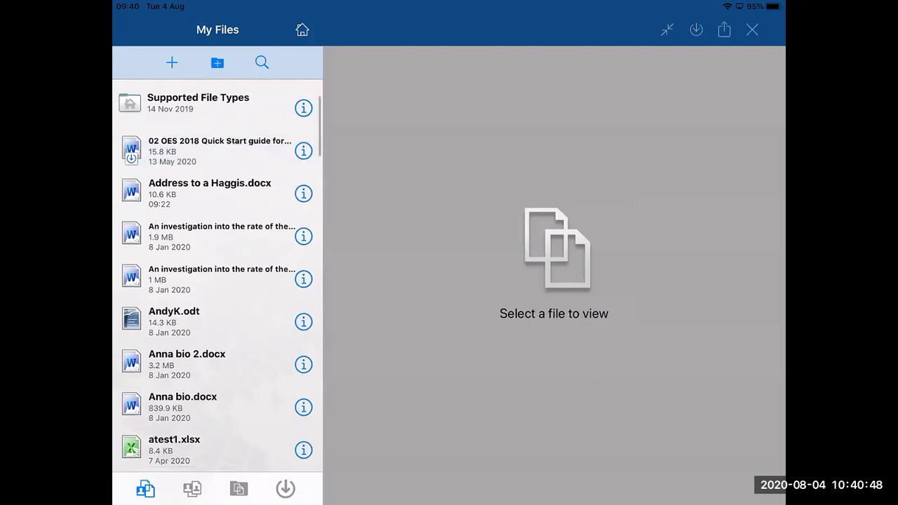
click(210, 197)
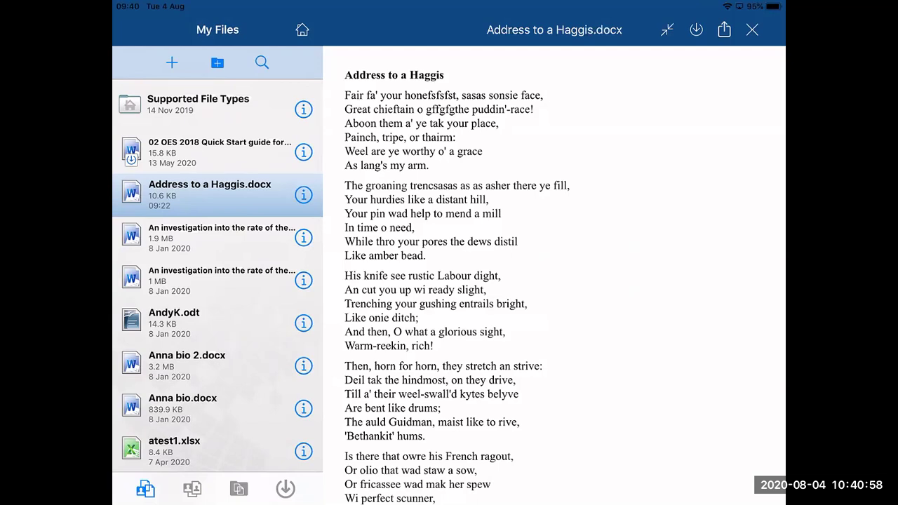
Step: Edit the document online, inserting 'rrry' into gffgfgthe so it reads gffrrrygfgthe
click(724, 30)
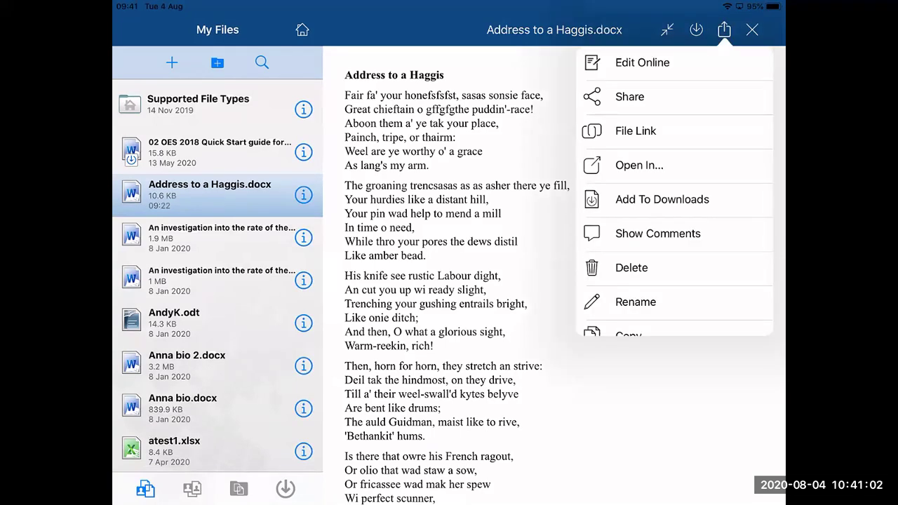
click(642, 63)
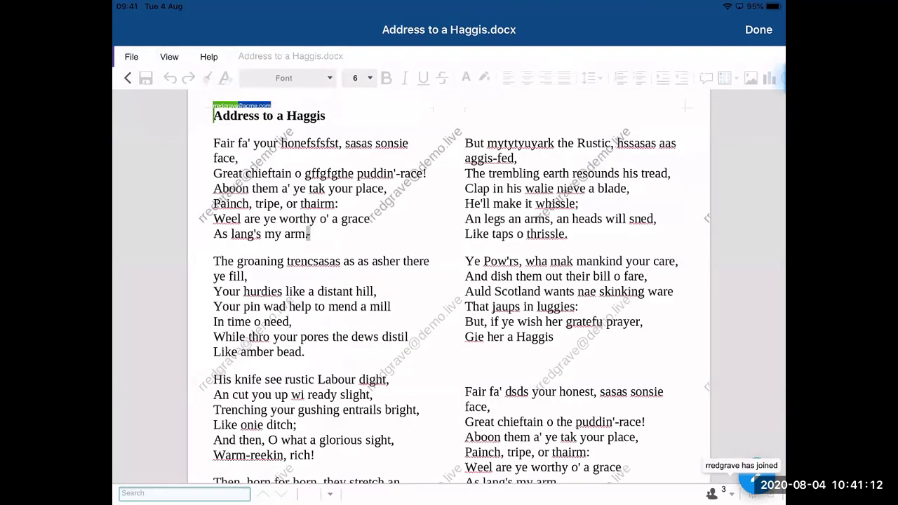
click(324, 173)
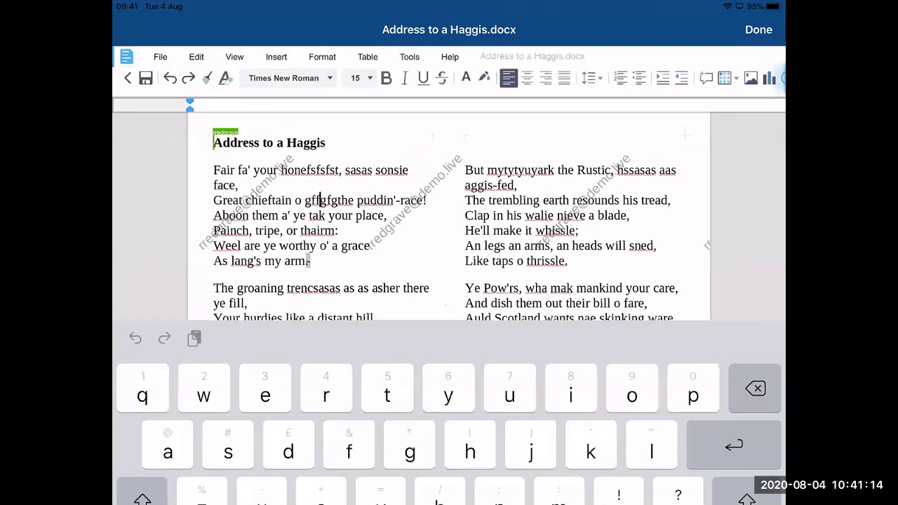
text(rrry)
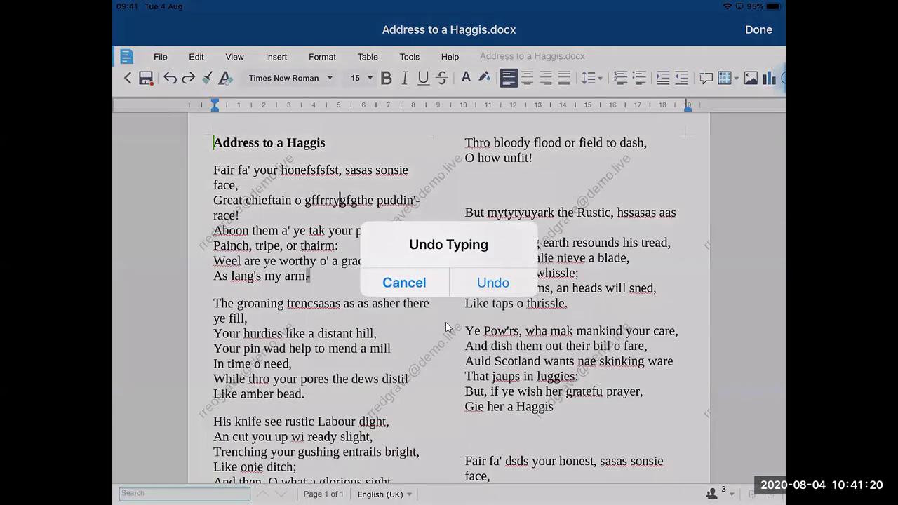
click(437, 277)
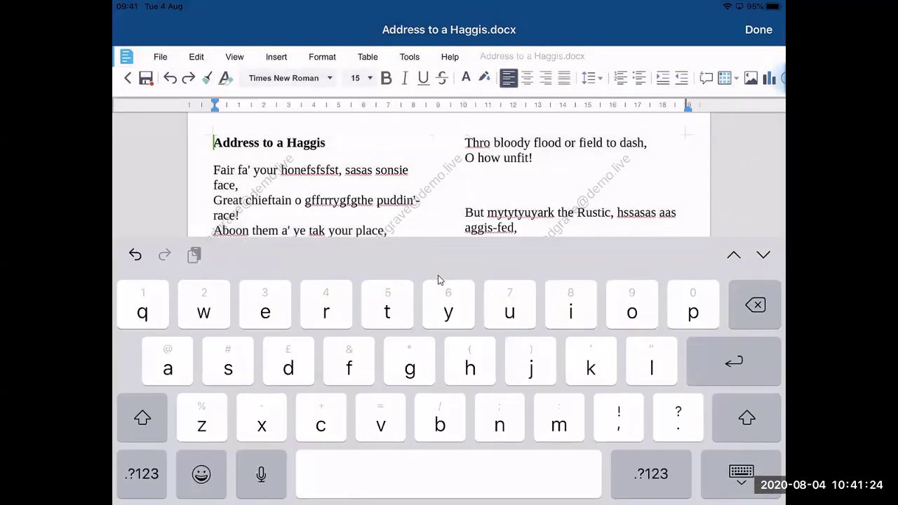
key(alt+Tab)
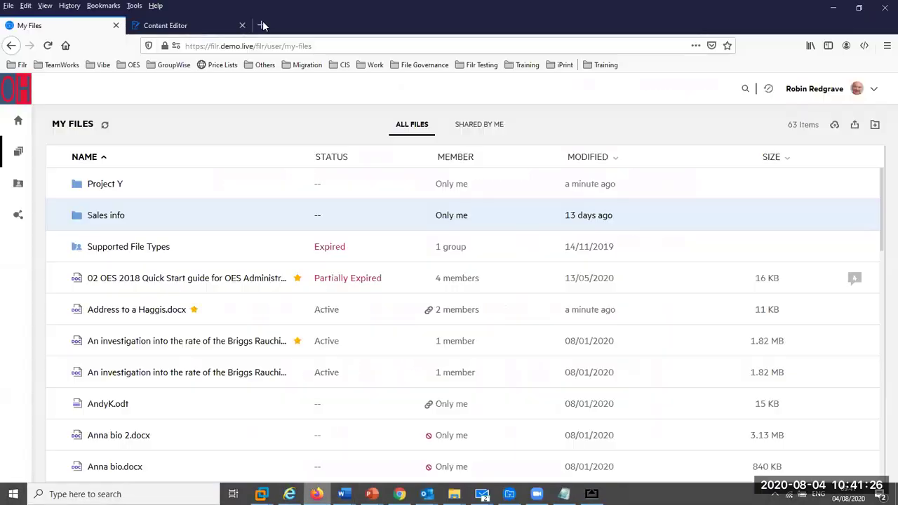
Step: Place Firefox's Content Editor and the iPad mirror side by side, then type 'jhtrerhh' on the iPad
click(210, 28)
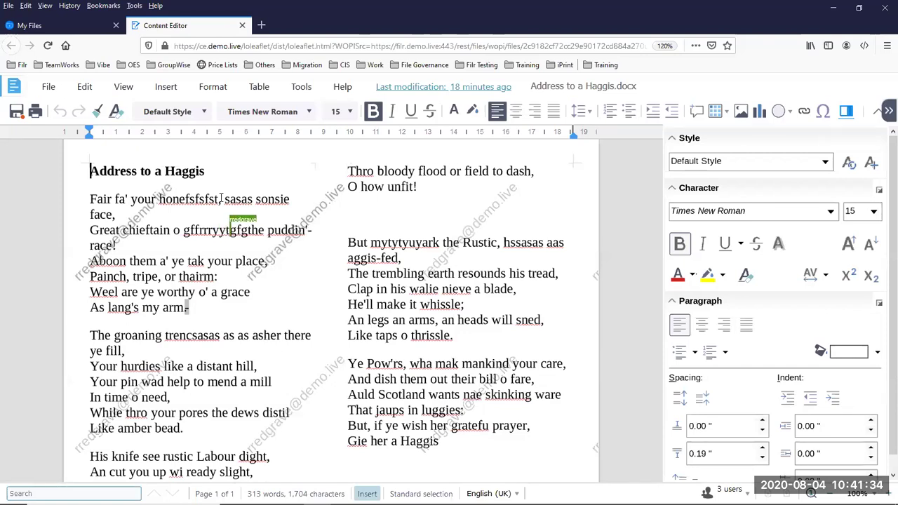
double_click(822, 6)
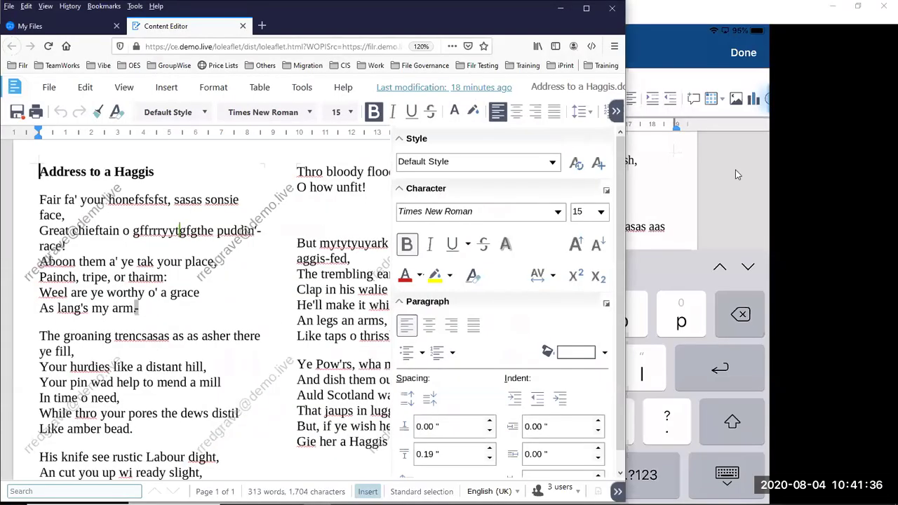
click(735, 170)
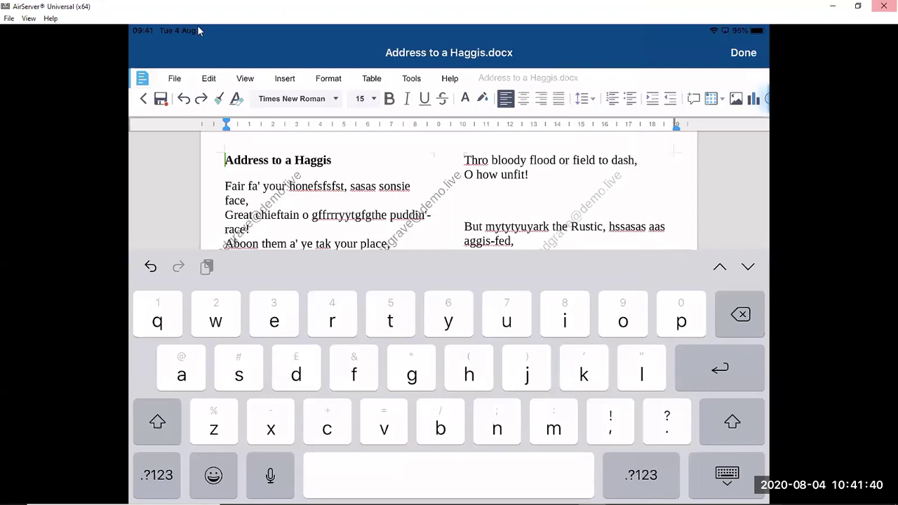
click(857, 5)
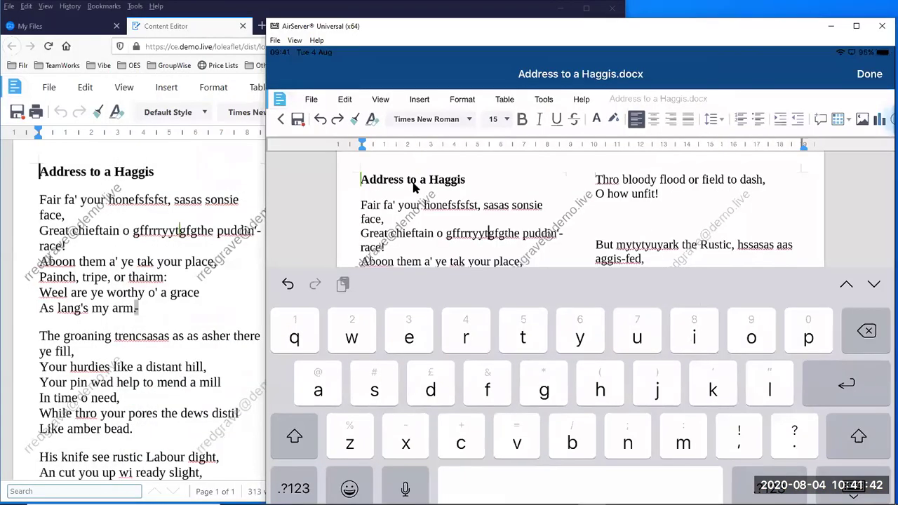
text(jh)
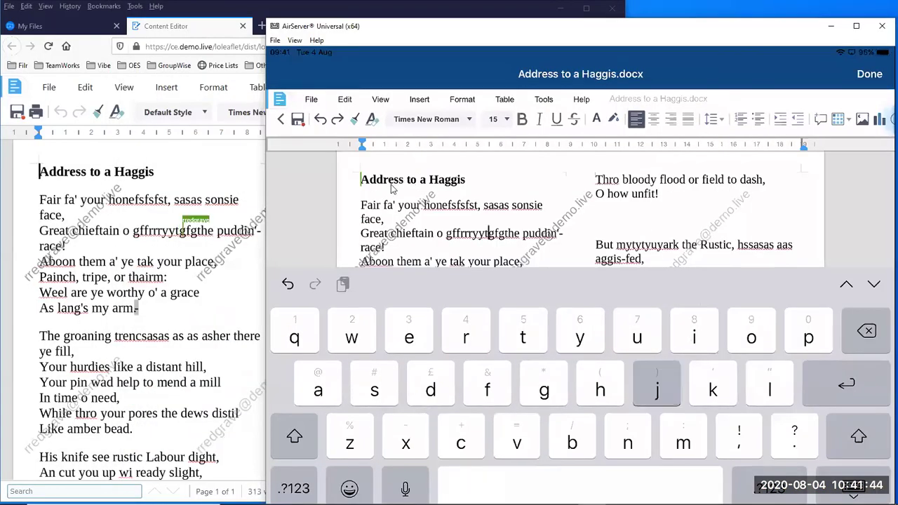
text(trer)
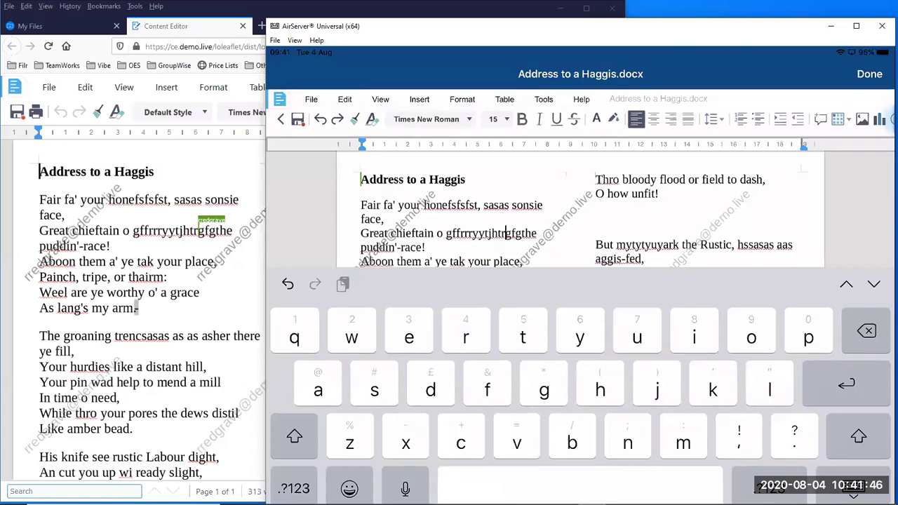
text(hh)
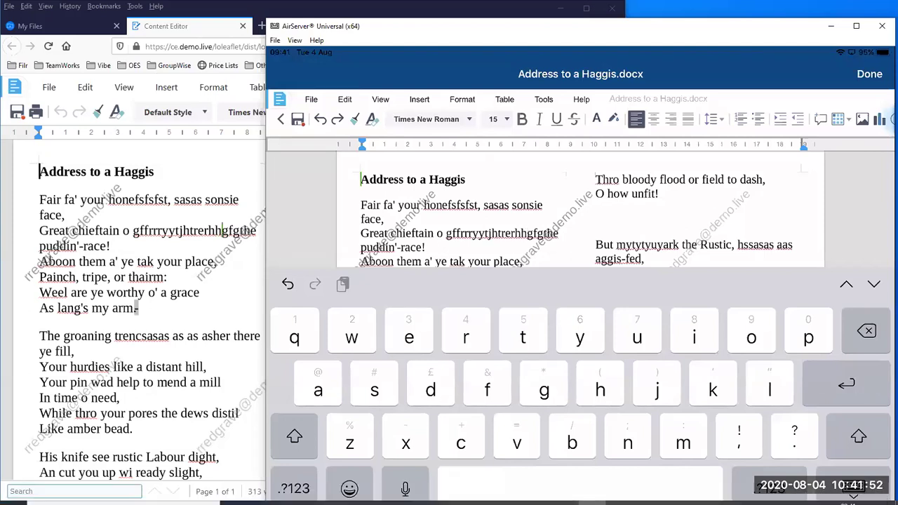
Step: From My Files in File Explorer, open Address to a Haggis.docx for online editing in the browser
mouse_move(455, 493)
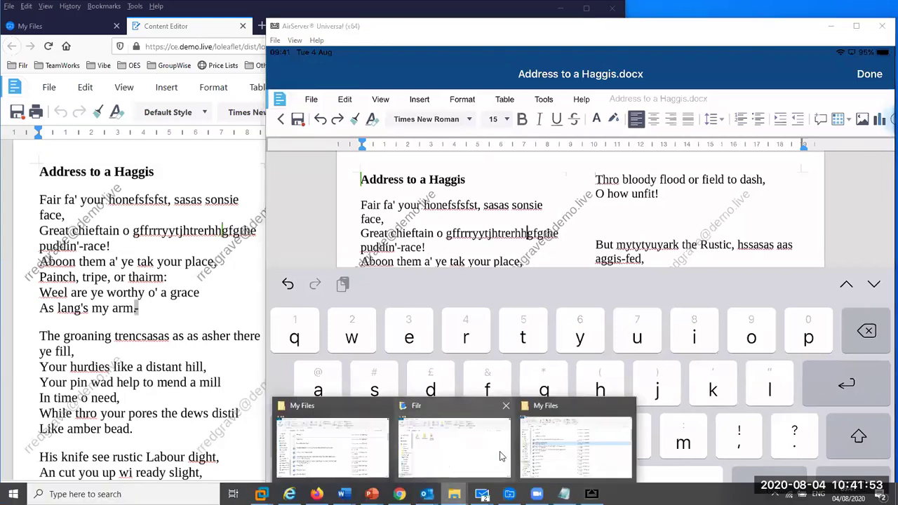
click(538, 444)
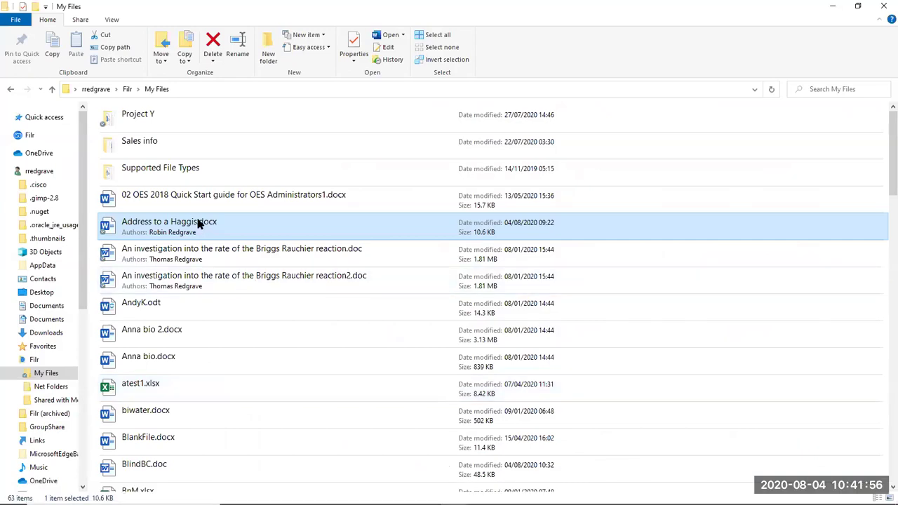
right_click(197, 220)
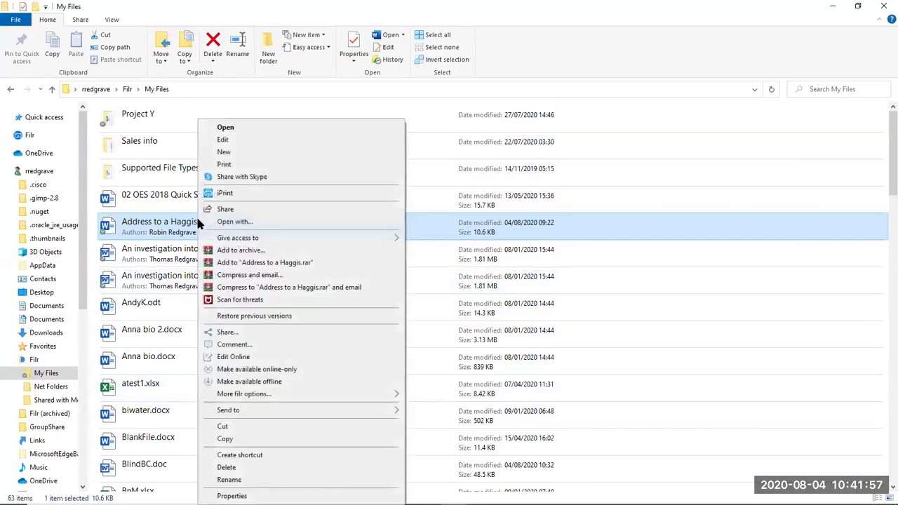
click(246, 358)
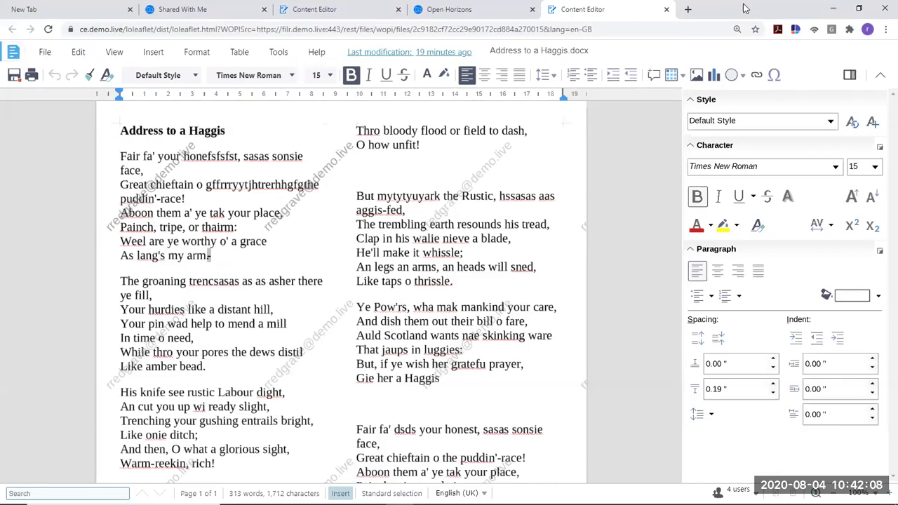
Step: Hide File Explorer and set the AirServer iPad mirror to full screen
click(832, 8)
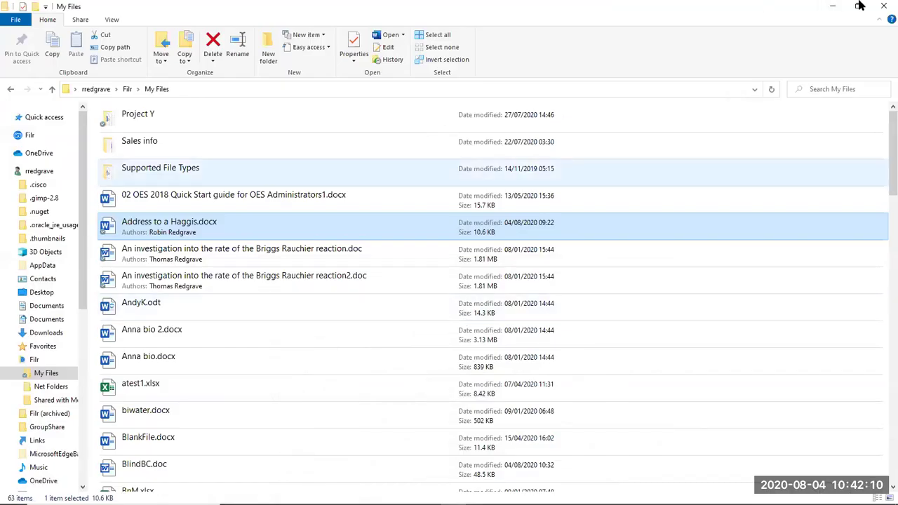
click(833, 7)
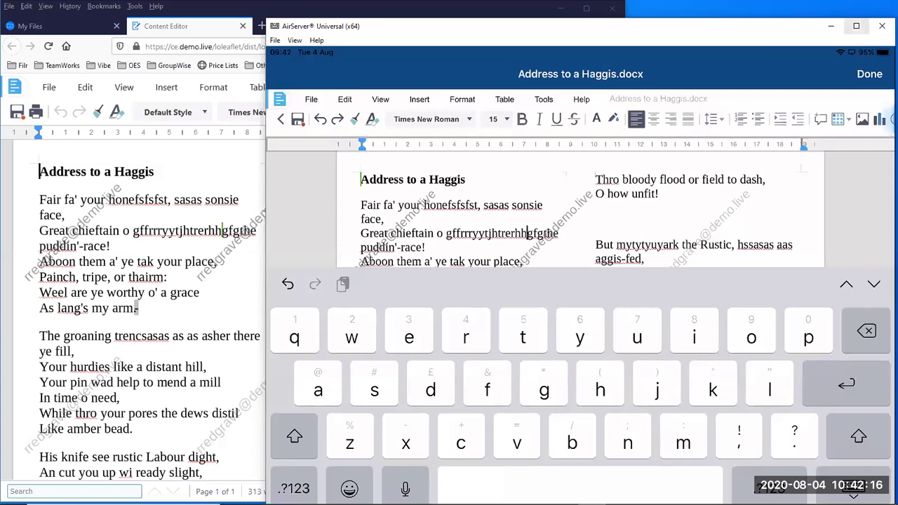
click(294, 40)
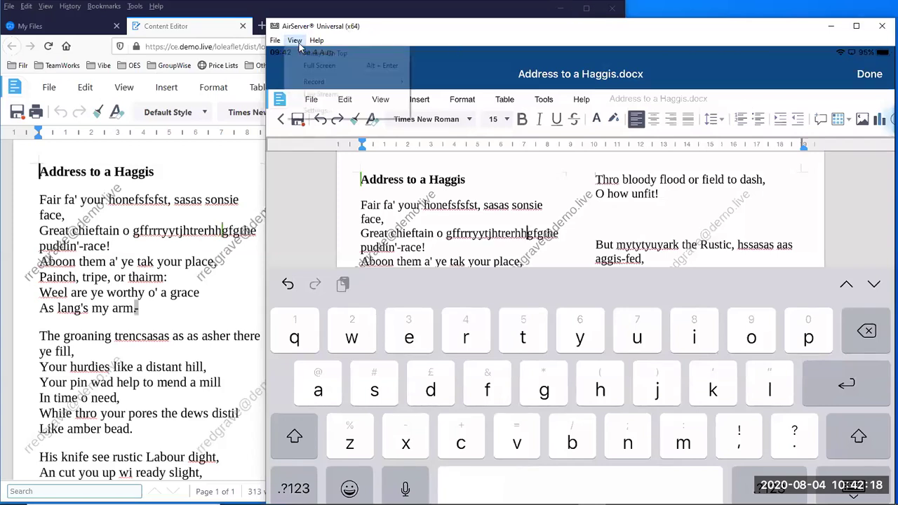
click(319, 65)
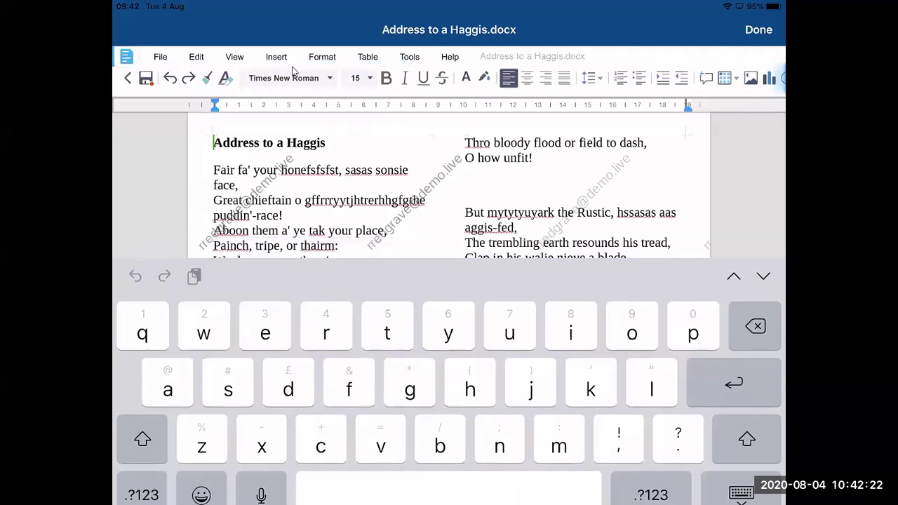
Step: Close the editor and check the share settings of Address to a Haggis.docx, cancelling without changes
click(758, 29)
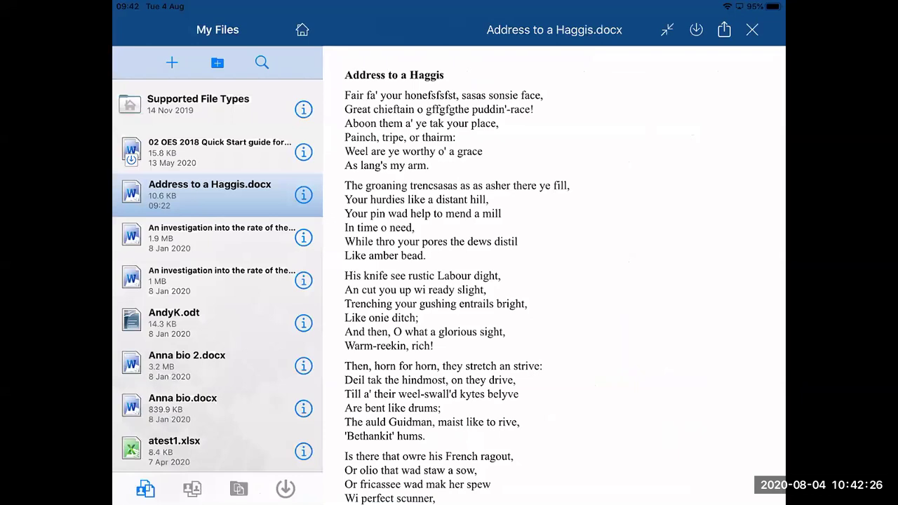
click(303, 194)
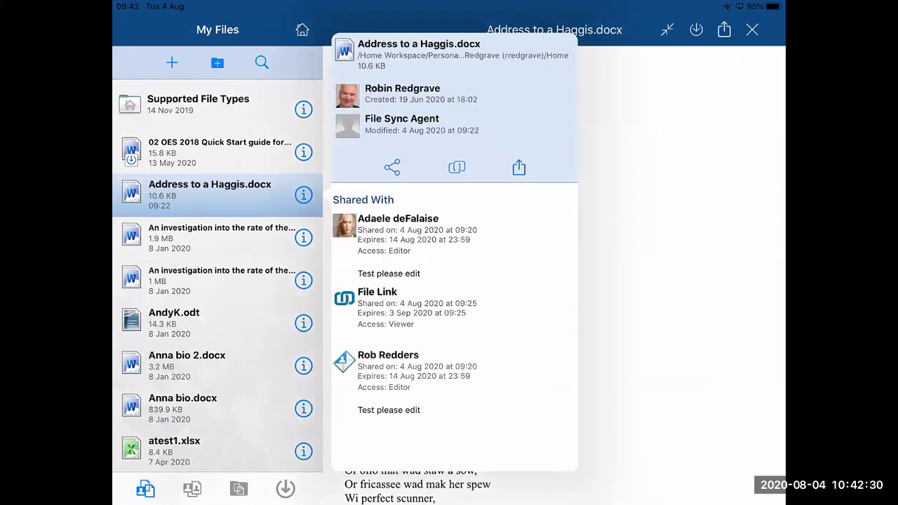
click(398, 232)
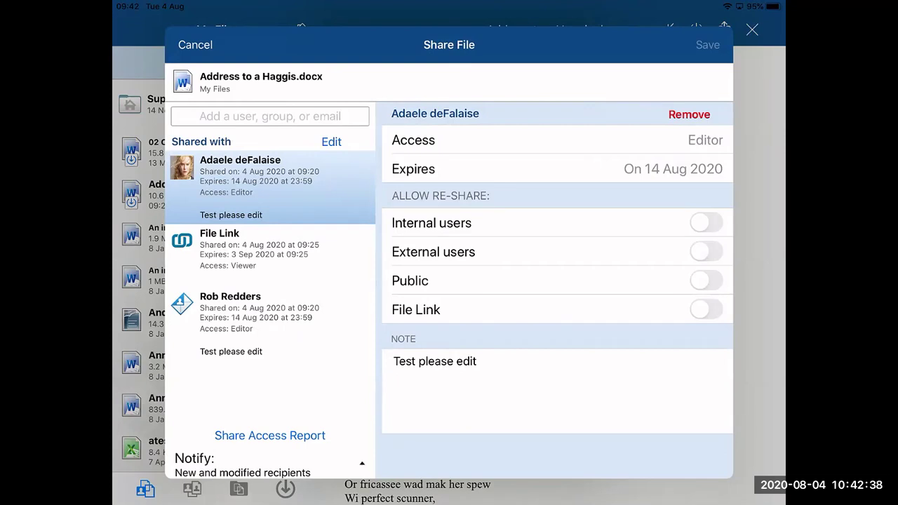
click(195, 45)
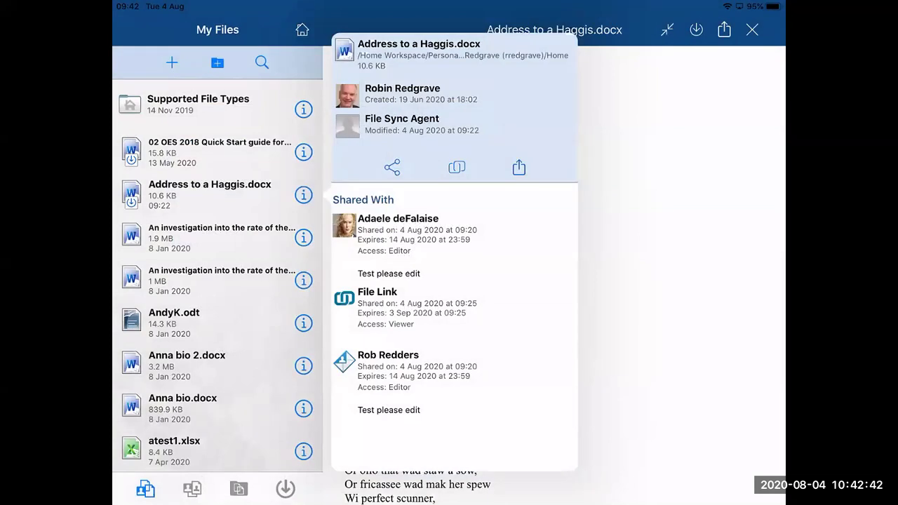
scroll(217, 274, down, 4)
scroll(217, 274, down, 1)
scroll(217, 273, up, 5)
scroll(218, 274, up, 2)
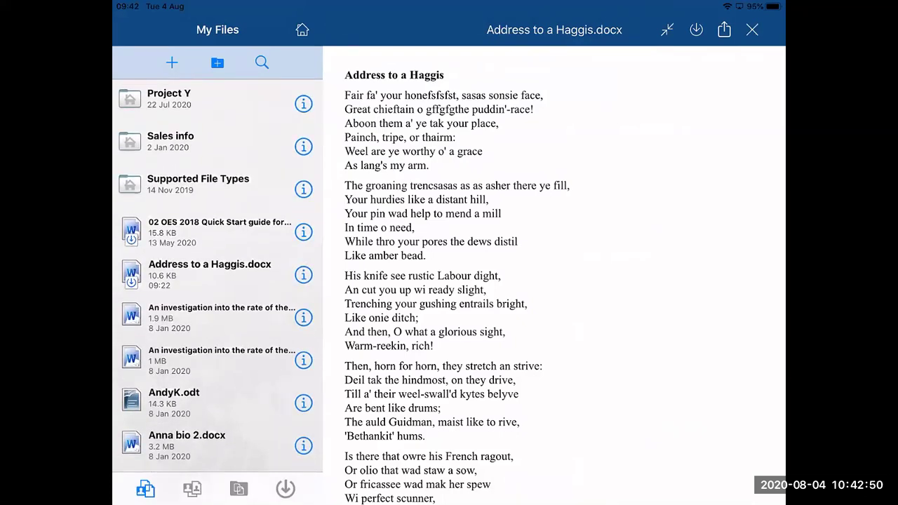
Step: Search all files for 'Groupwise' from the Filr home screen and look over the results
click(302, 29)
click(489, 474)
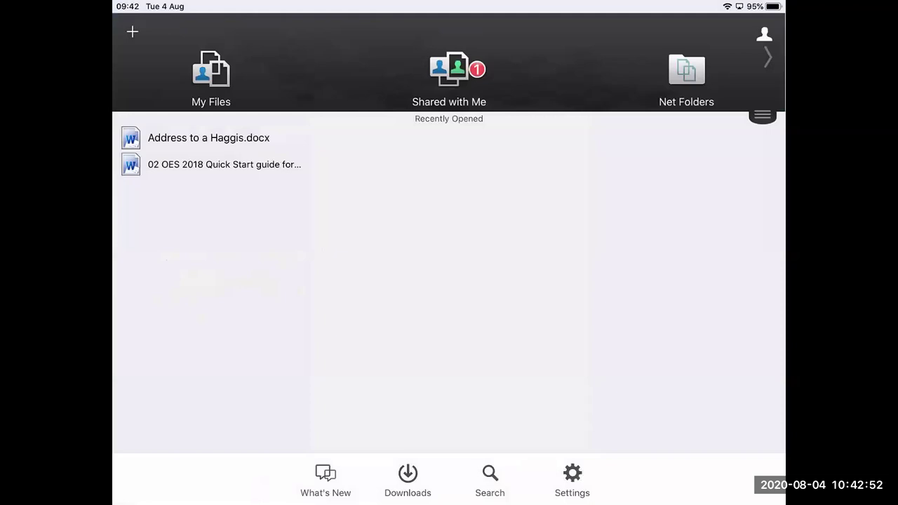
text(G)
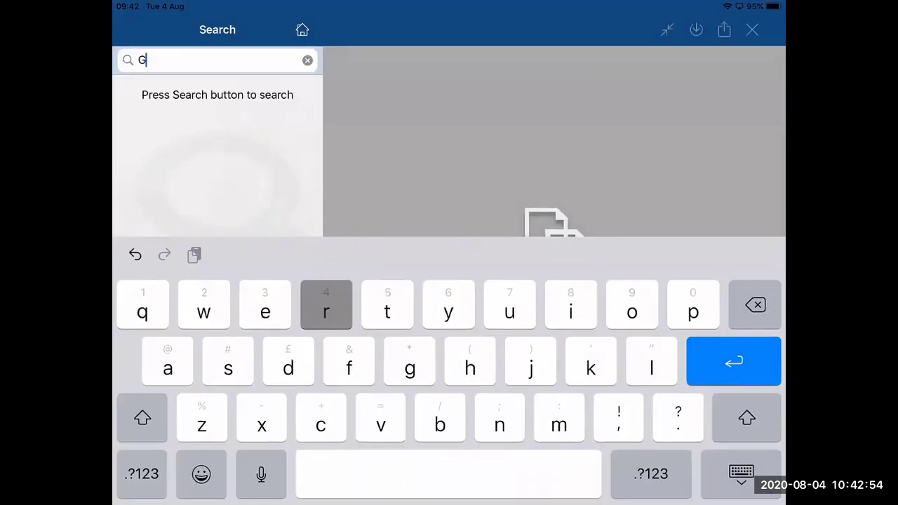
text(roupwise)
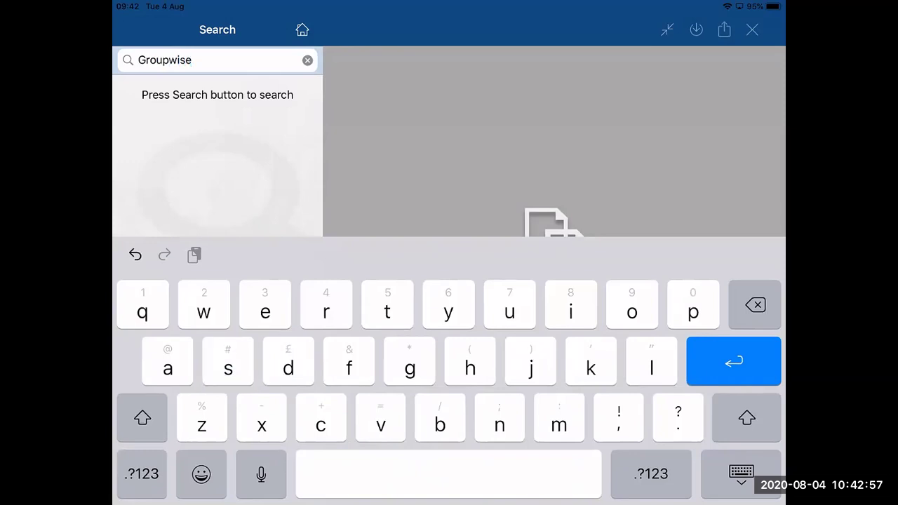
key(Return)
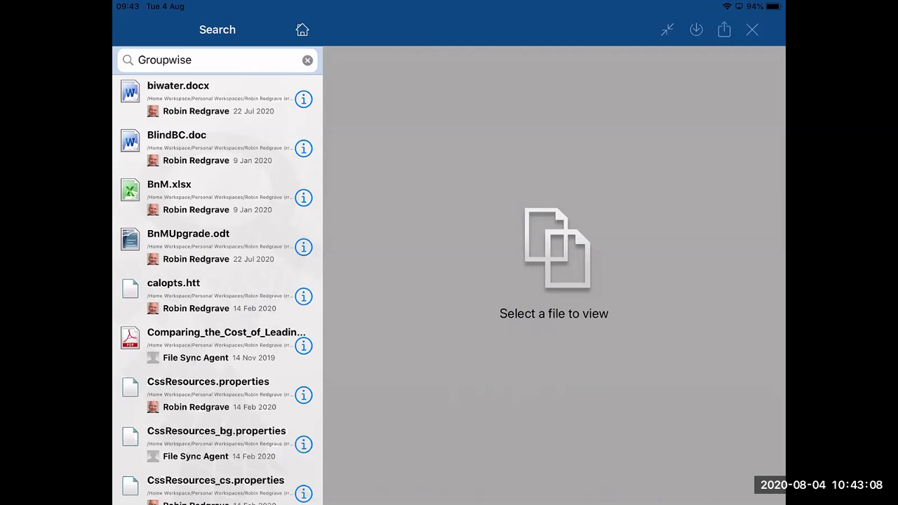
scroll(218, 287, down, 3)
scroll(217, 288, up, 2)
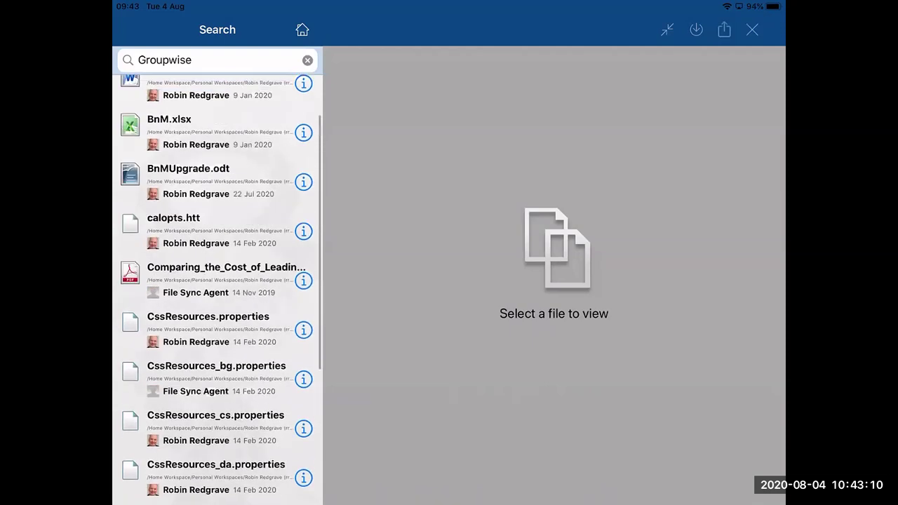
click(303, 281)
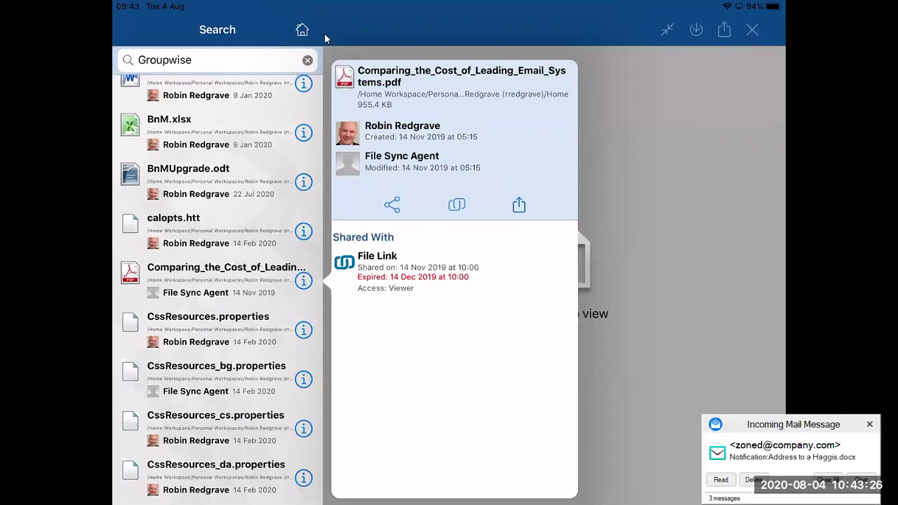
click(870, 424)
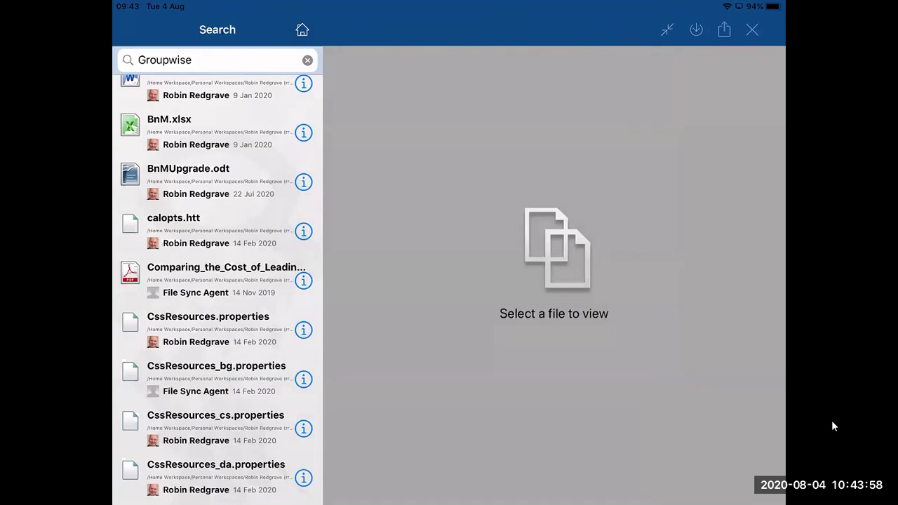
Step: In Mail's forwarded draft, try attaching a document to the message body, then return home
key(super+h)
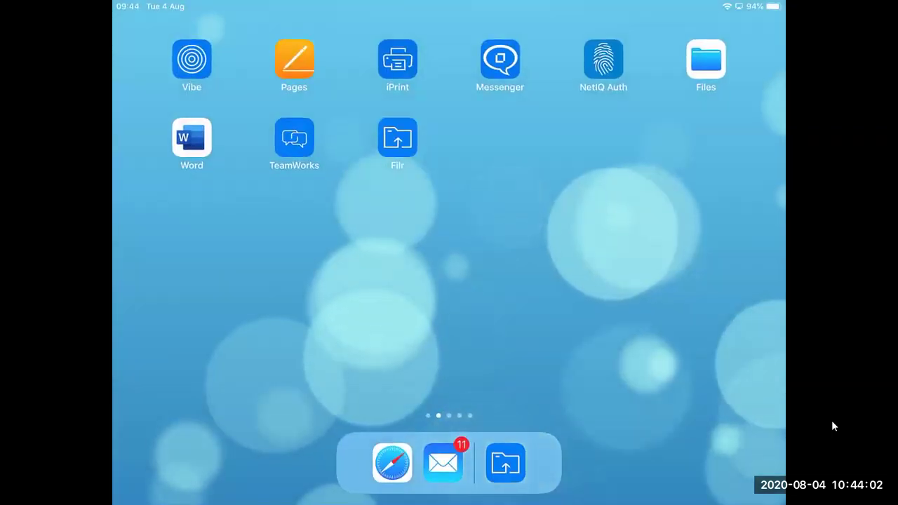
click(443, 463)
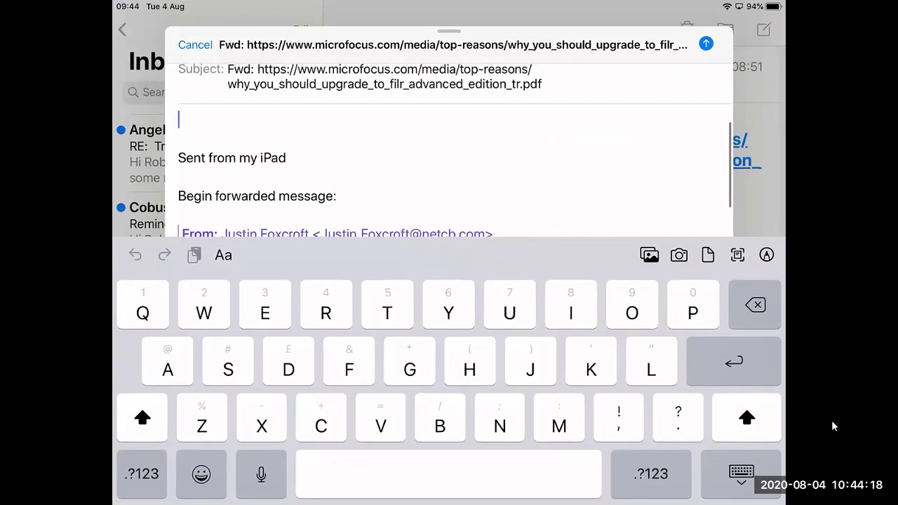
click(286, 158)
click(286, 158)
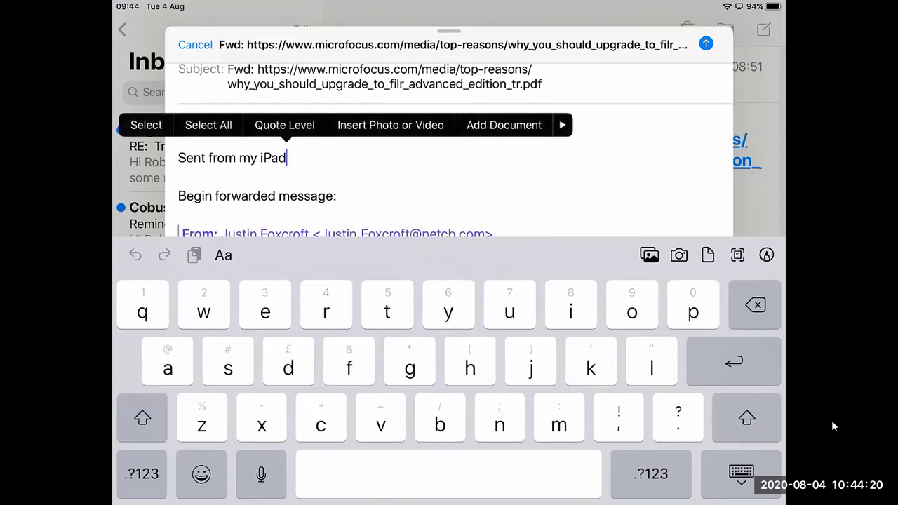
click(503, 124)
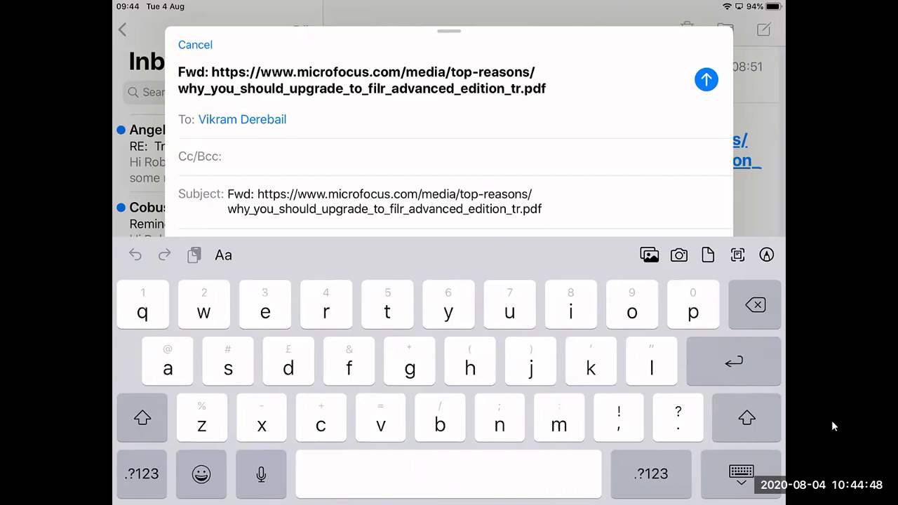
key(super+h)
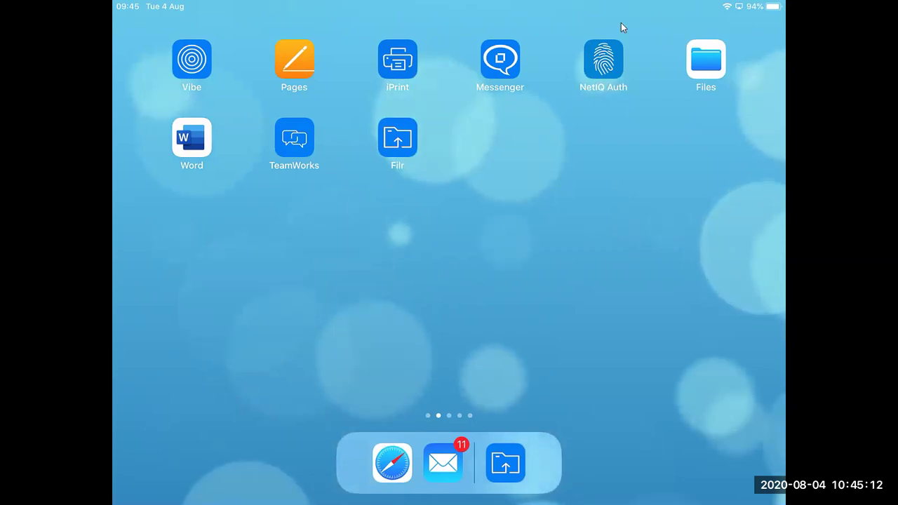
Step: Restore the iPad mirror to a window and cycle through open windows to reveal the Demo slide
double_click(729, 62)
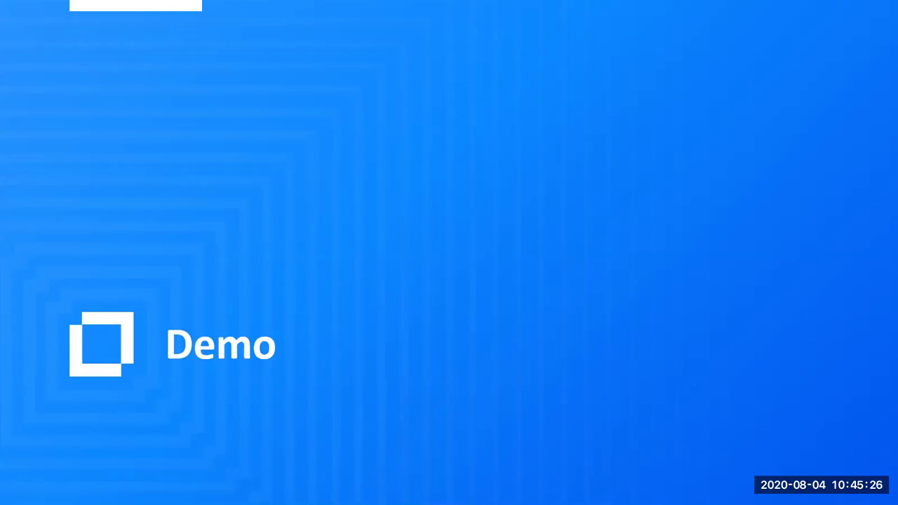
key(alt+Tab)
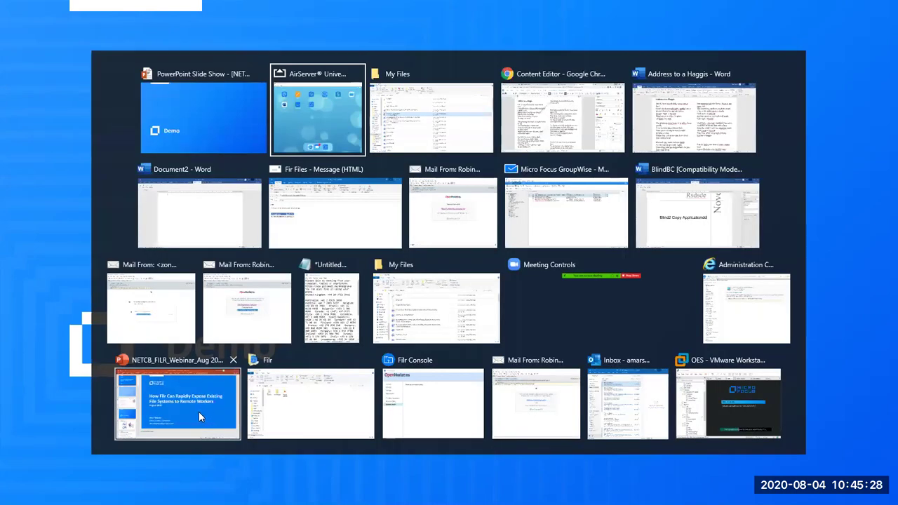
key(alt+Tab)
key(alt+Tab)
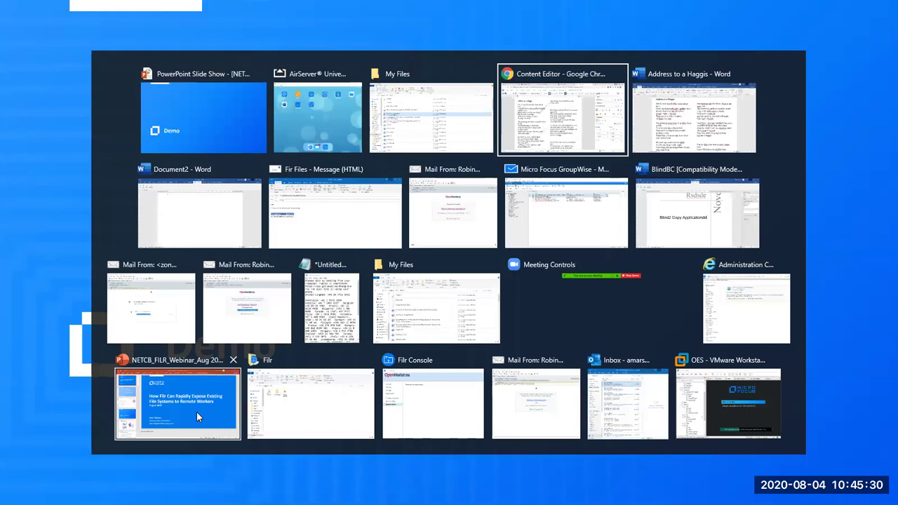
key(alt+Tab)
key(alt+Tab)
key(alt+Tab)
key(alt+Tab)
key(alt+Tab)
key(alt+Tab)
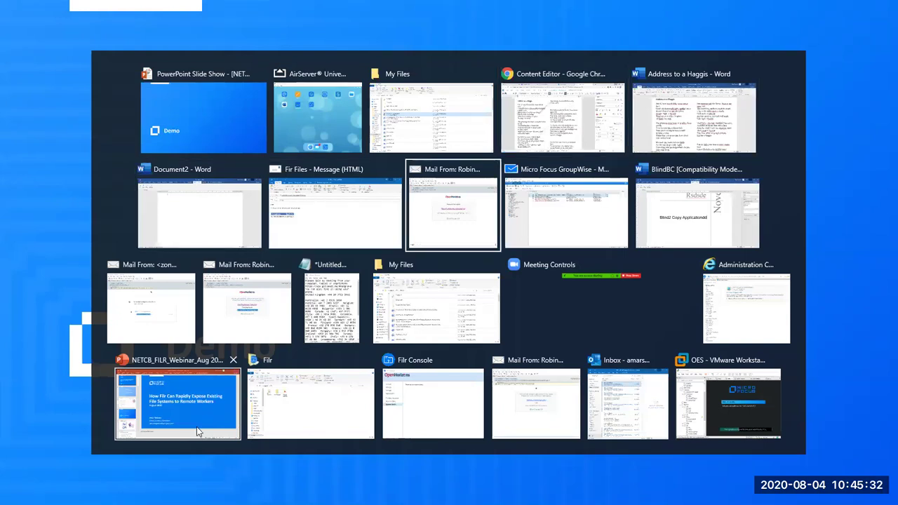
key(alt+Tab)
key(alt+Tab)
key(alt+Tab)
key(alt+Tab)
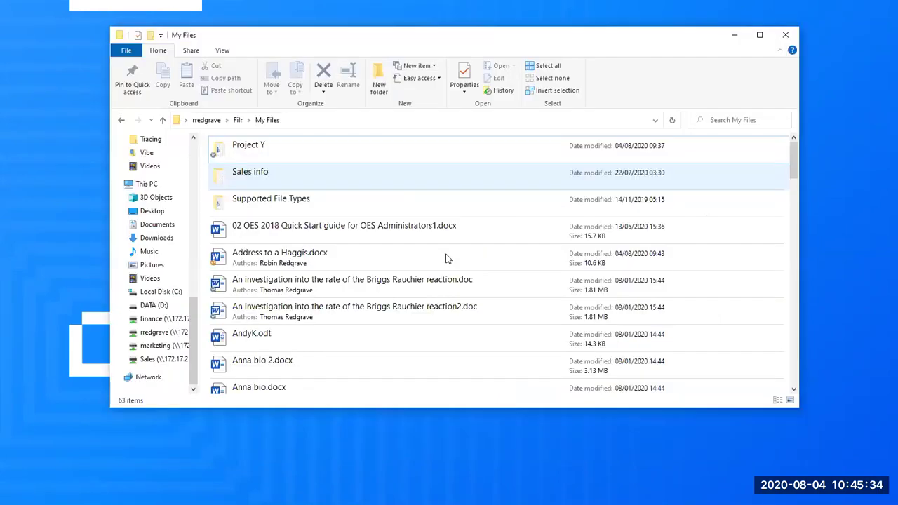
key(alt+Tab)
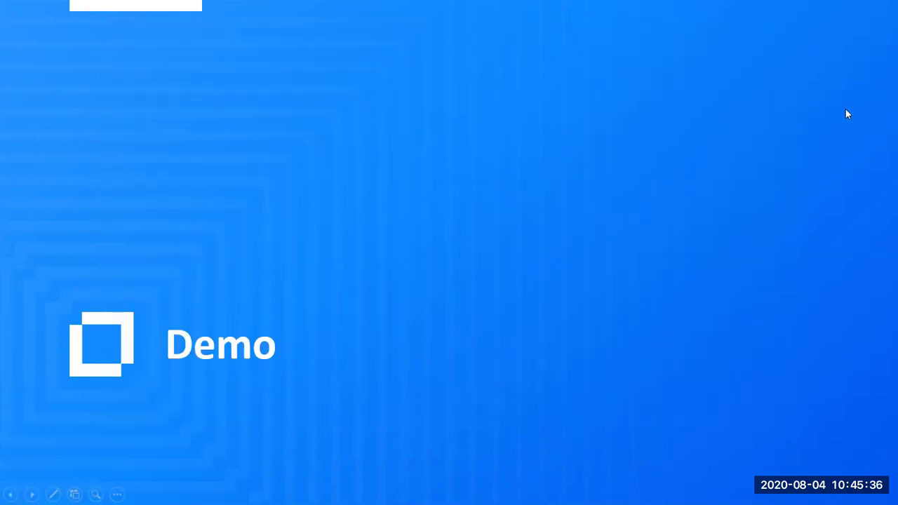
key(super)
Step: Launch Firefox, load the Filr demo bookmark, and bring the AirServer iPad mirror forward
click(70, 236)
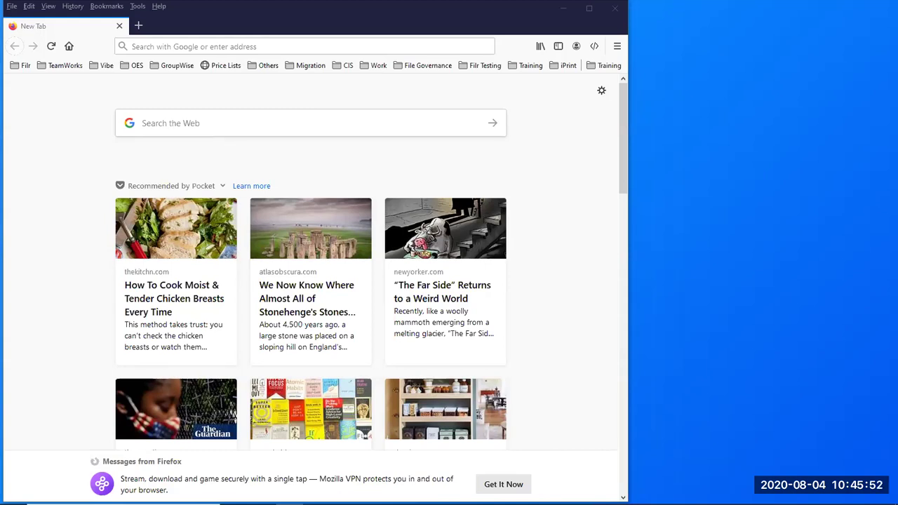
click(349, 455)
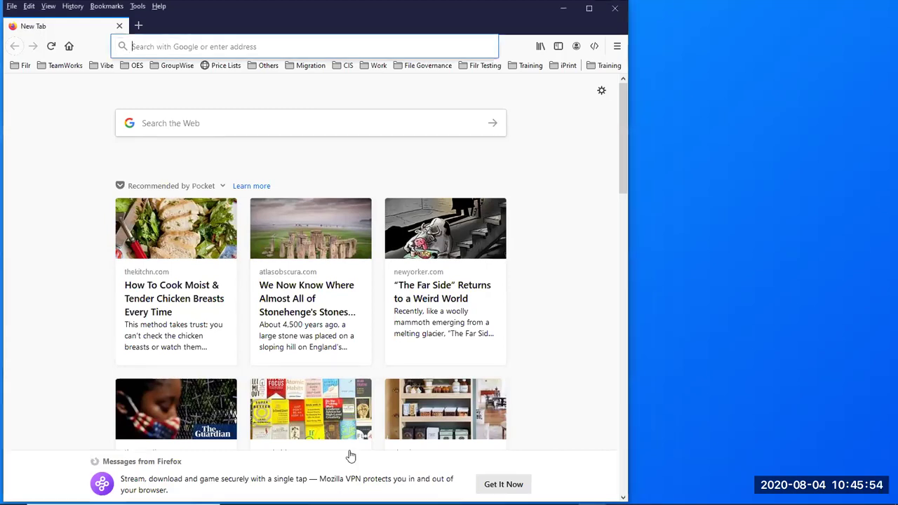
mouse_move(249, 484)
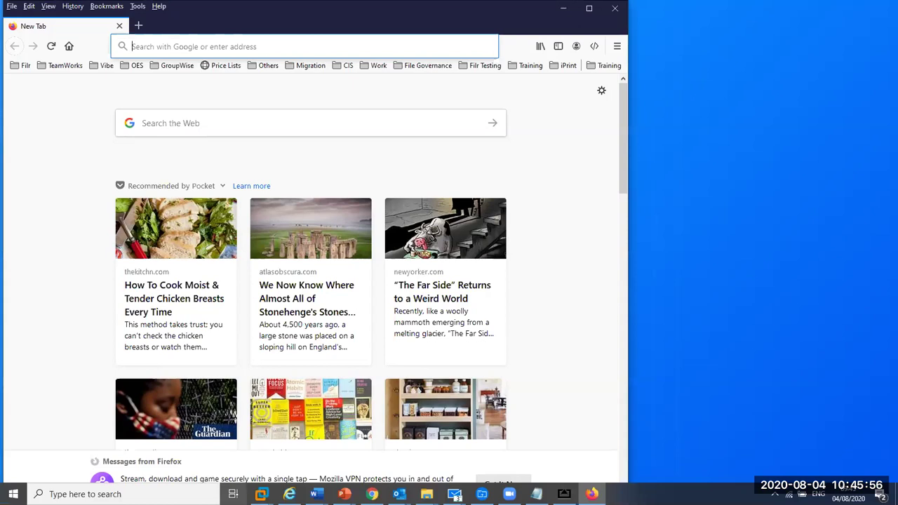
click(24, 67)
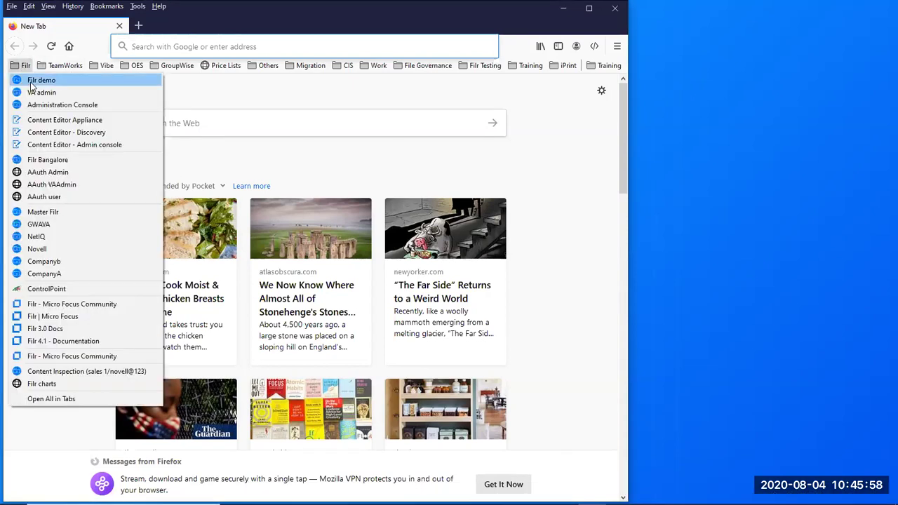
click(31, 83)
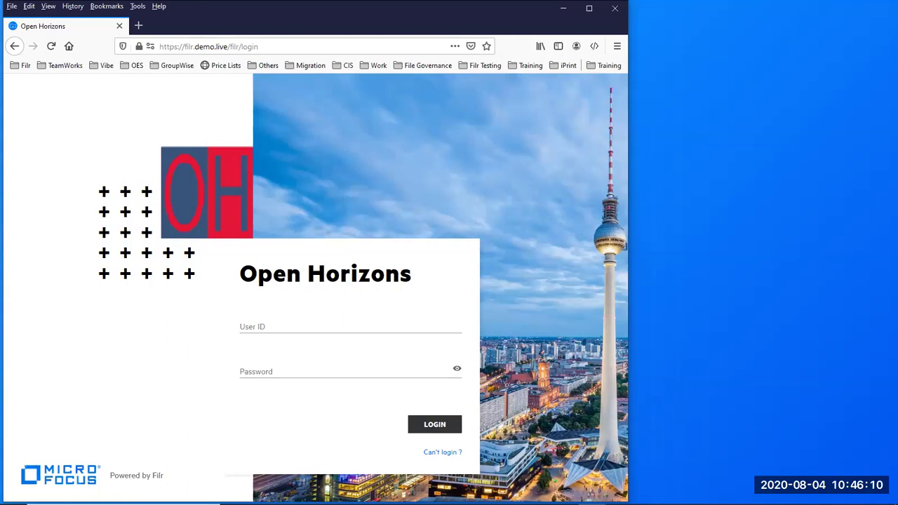
mouse_move(592, 501)
click(563, 494)
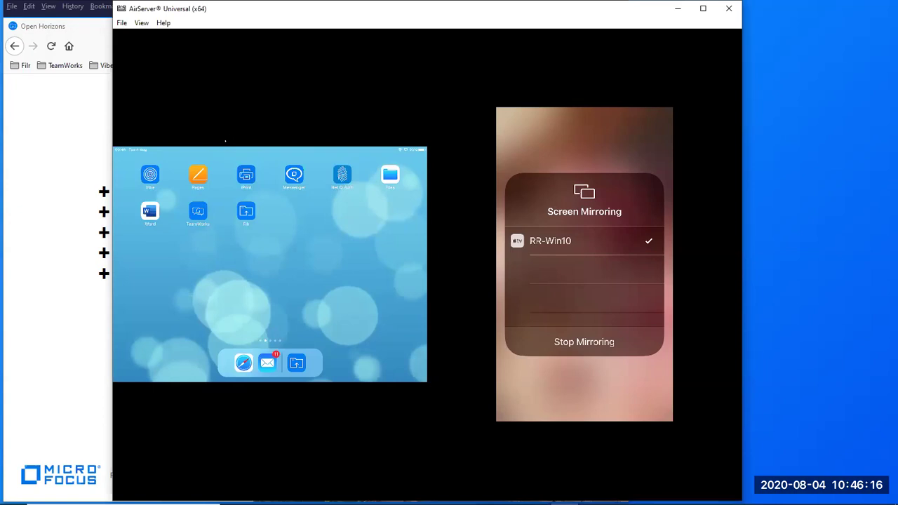
Step: Move the iPad mirror aside and submit the user ID and password on the Filr login page
drag(639, 10, 815, 12)
click(144, 100)
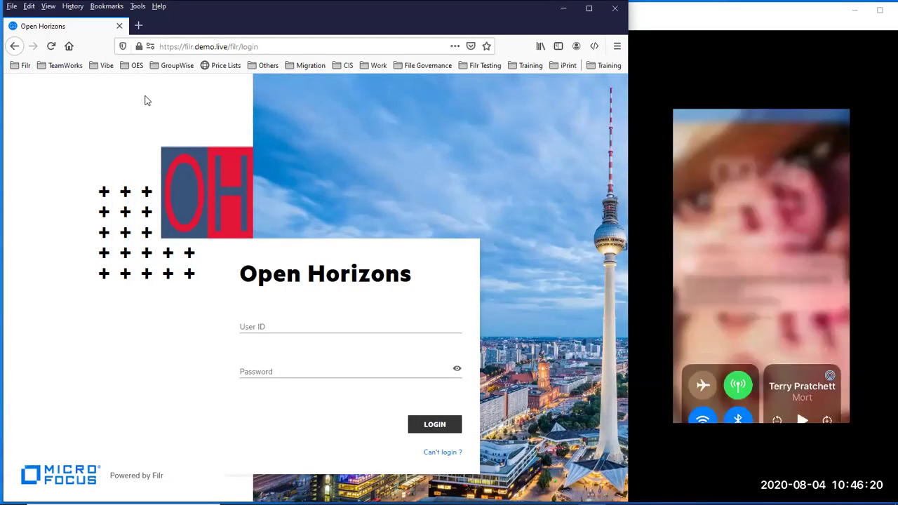
click(264, 324)
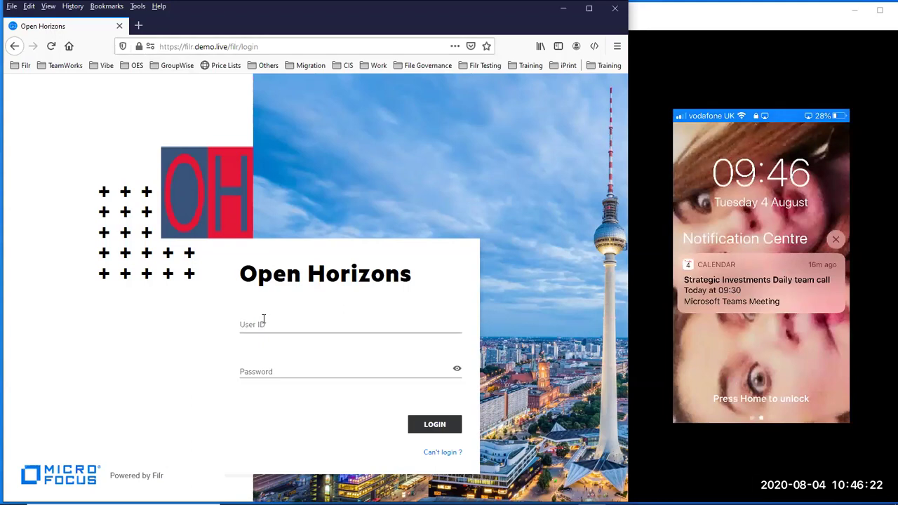
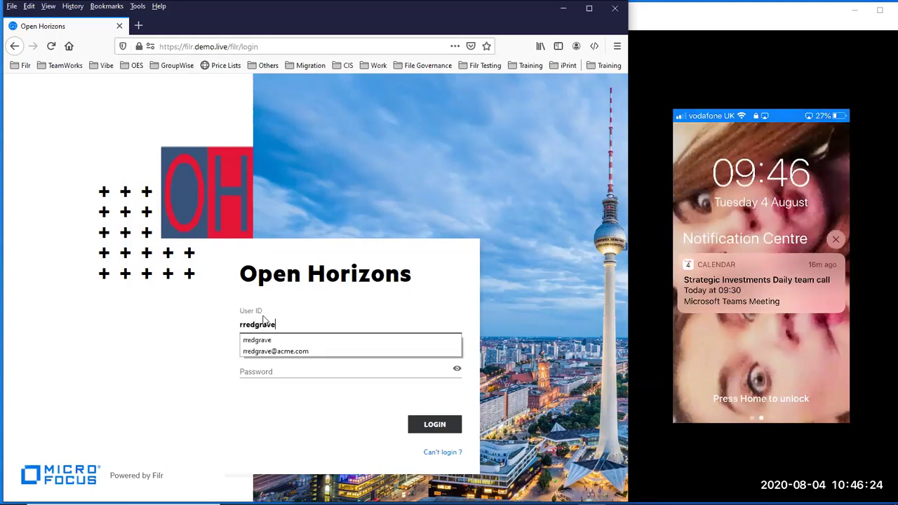
key(Tab)
text(*****)
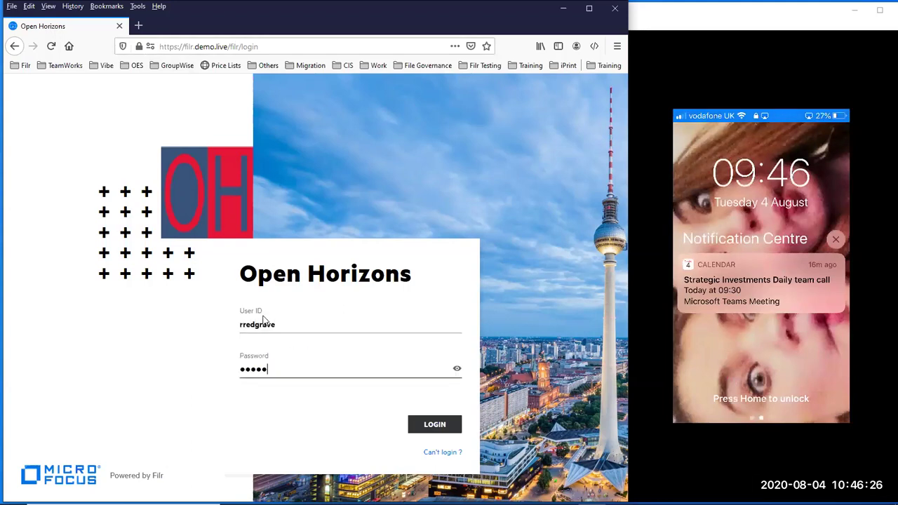
key(Return)
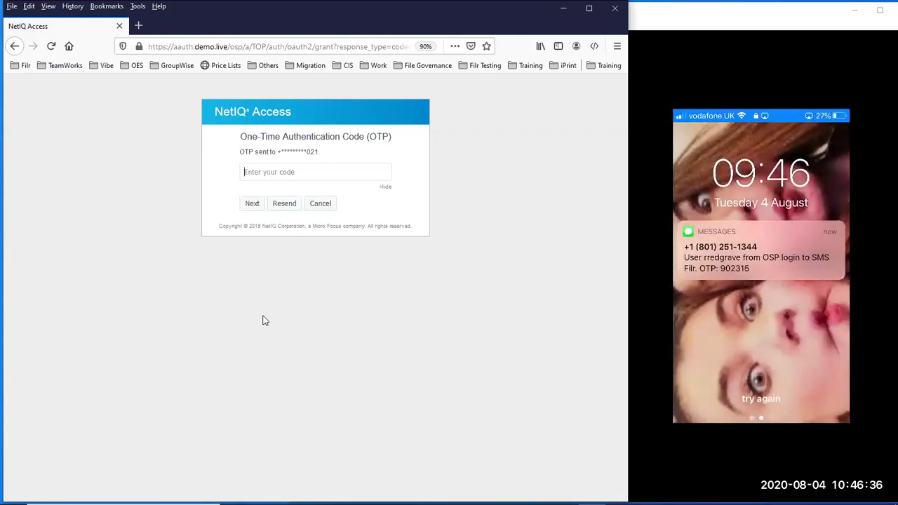
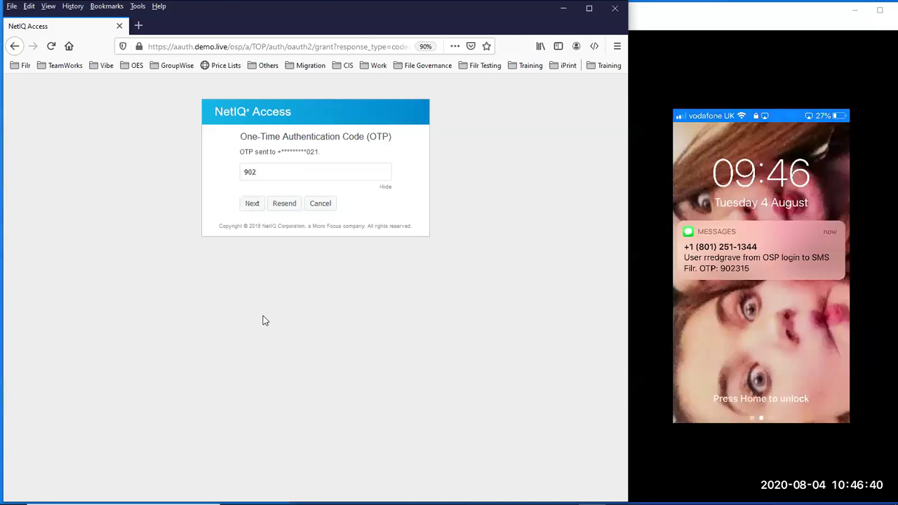
Step: Submit the texted one-time code in NetIQ Access to reach the Filr home page
key(Return)
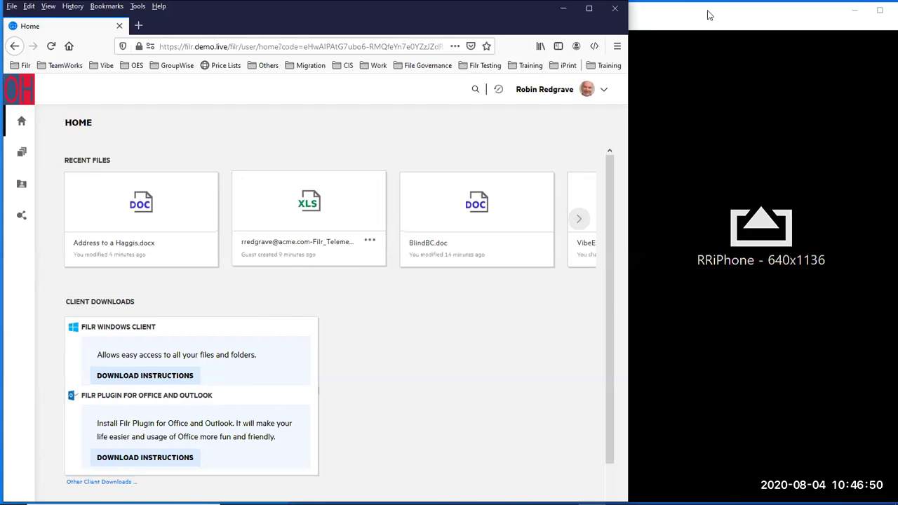
Step: Maximize the Firefox window so more recent files like BlindBC.doc and VibeExercises.pdf show
click(584, 11)
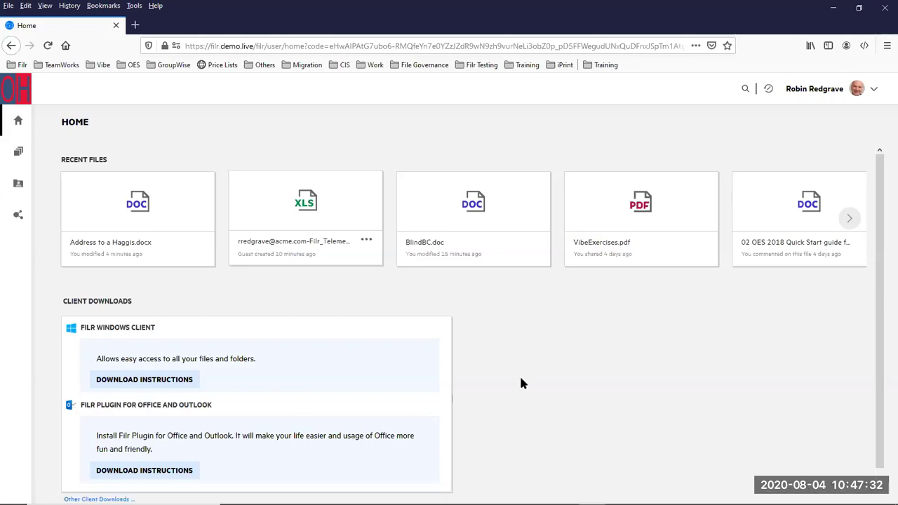
key(alt+Tab)
key(alt+Tab)
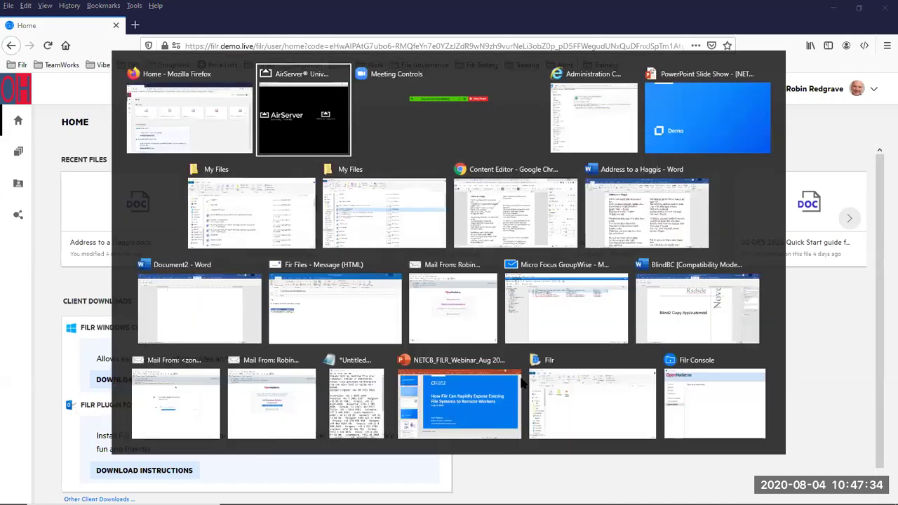
key(alt+Tab)
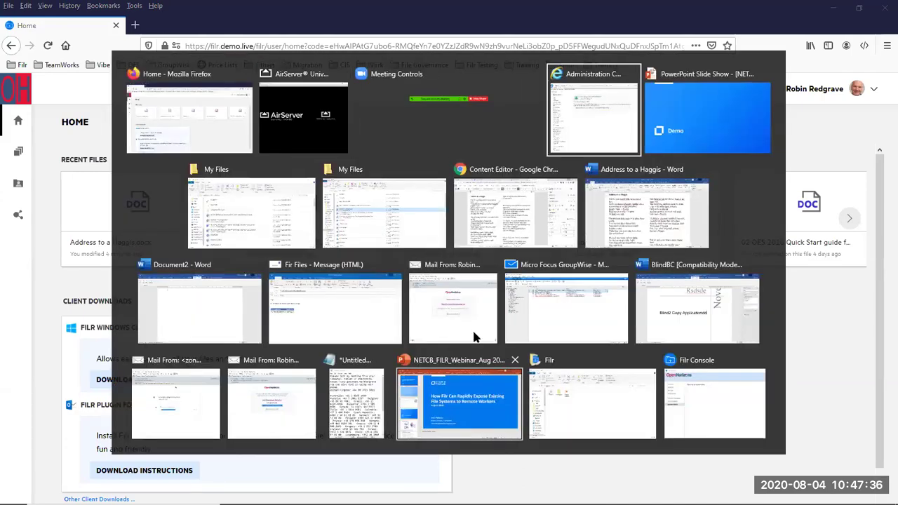
key(alt+Tab)
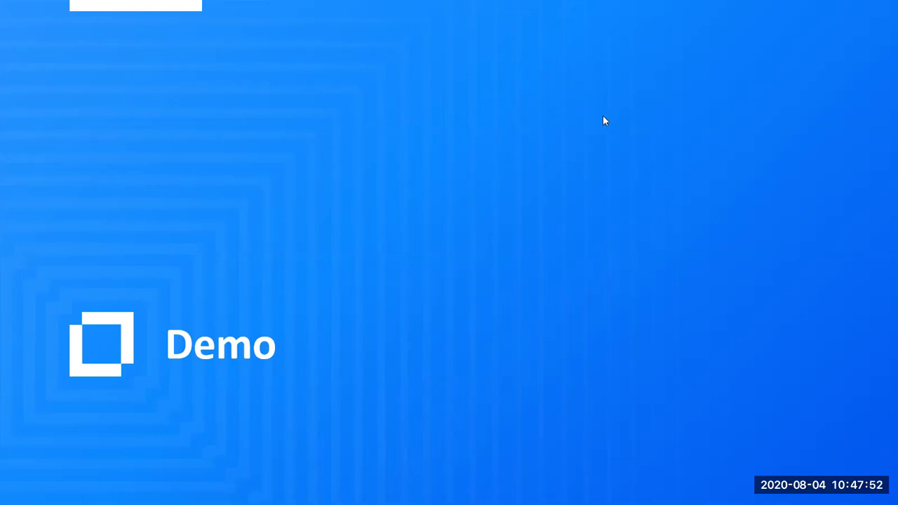
key(alt+Tab)
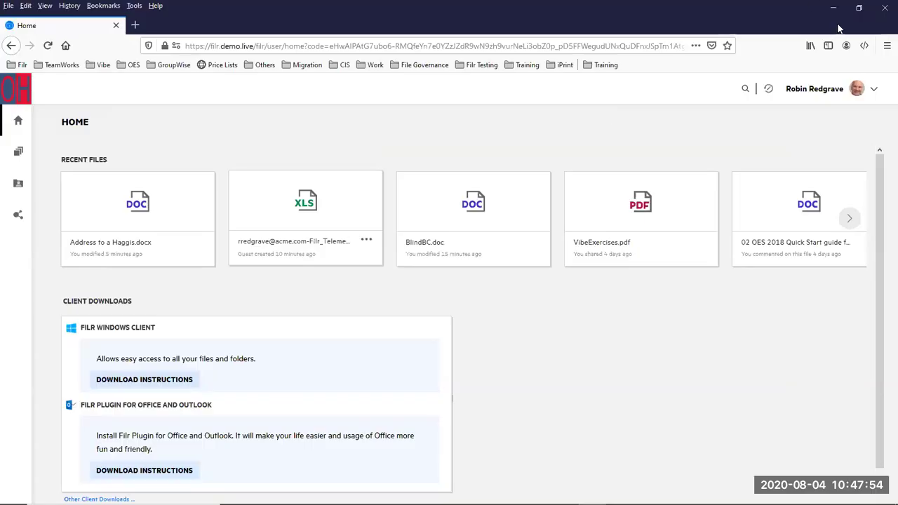
Step: Open the Filr Administration Console from the account menu
click(871, 91)
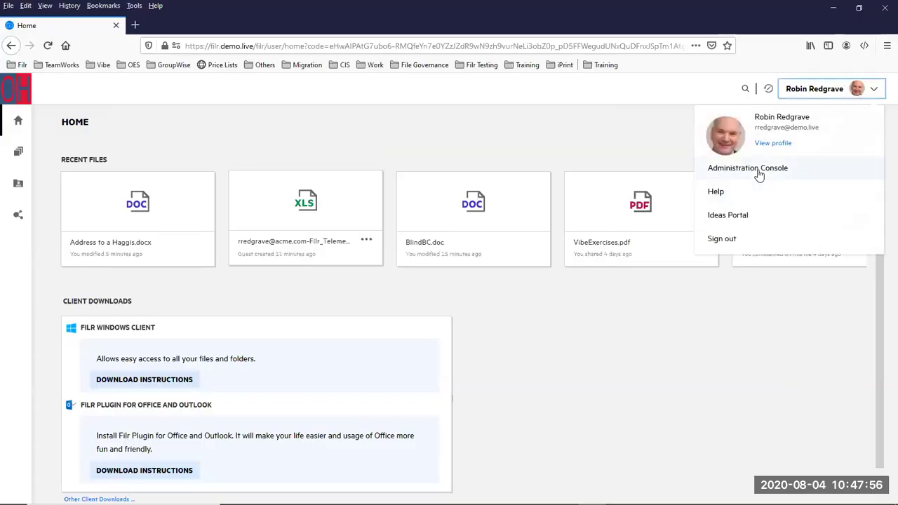
click(758, 169)
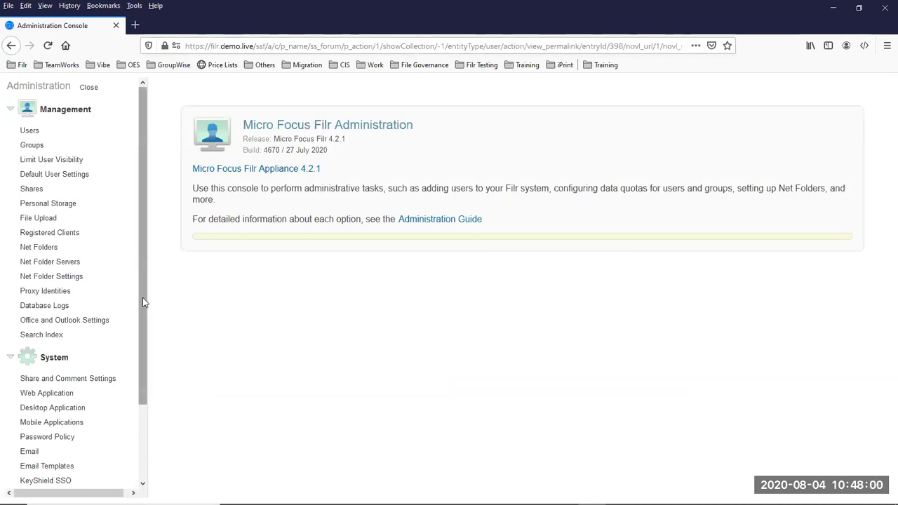
drag(143, 298, 136, 442)
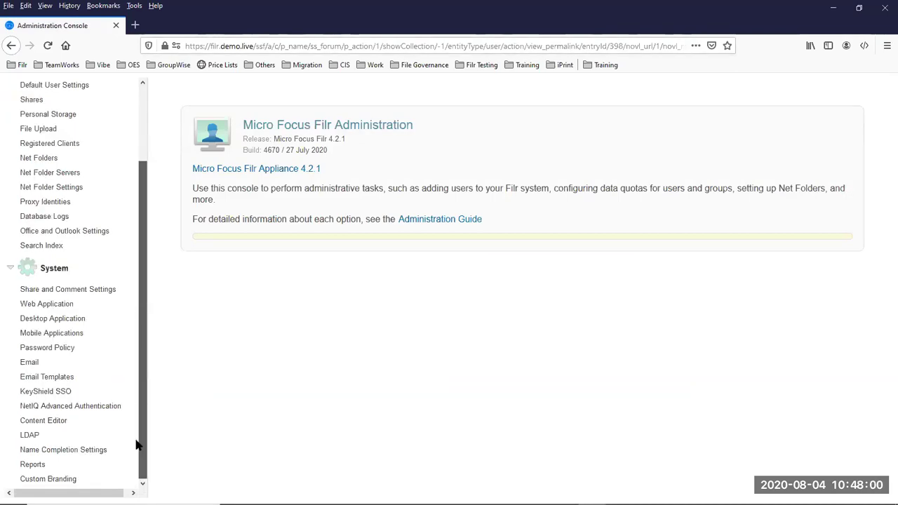
Step: In Reports, pick User Activity Report covering workspace or folder activity for Jul 4–Aug 4, 2020
click(32, 465)
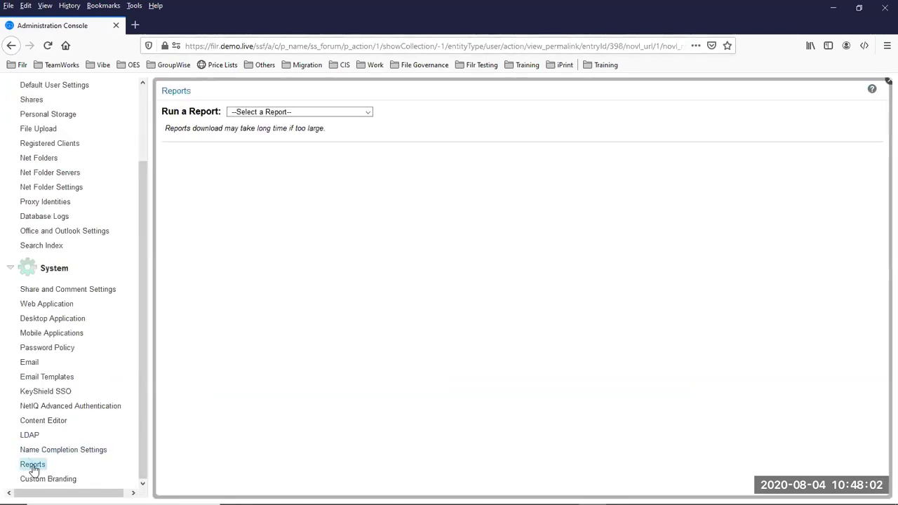
click(304, 111)
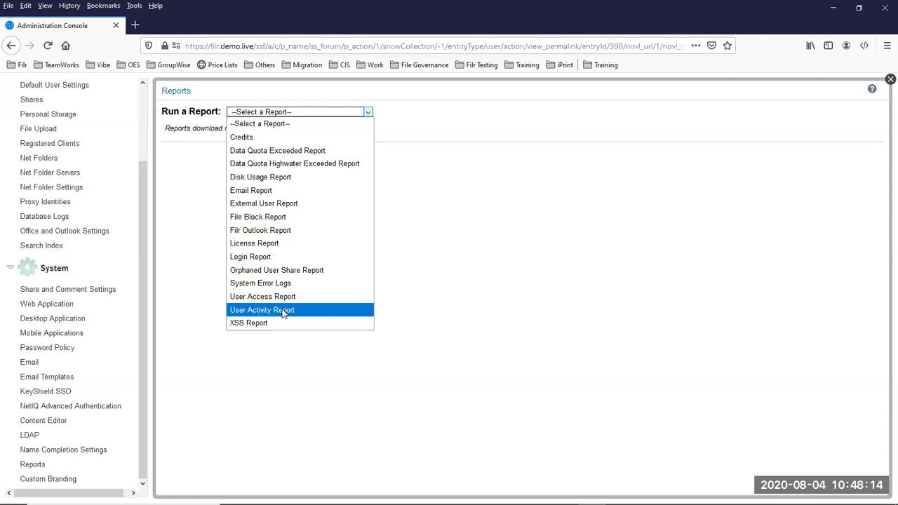
click(254, 311)
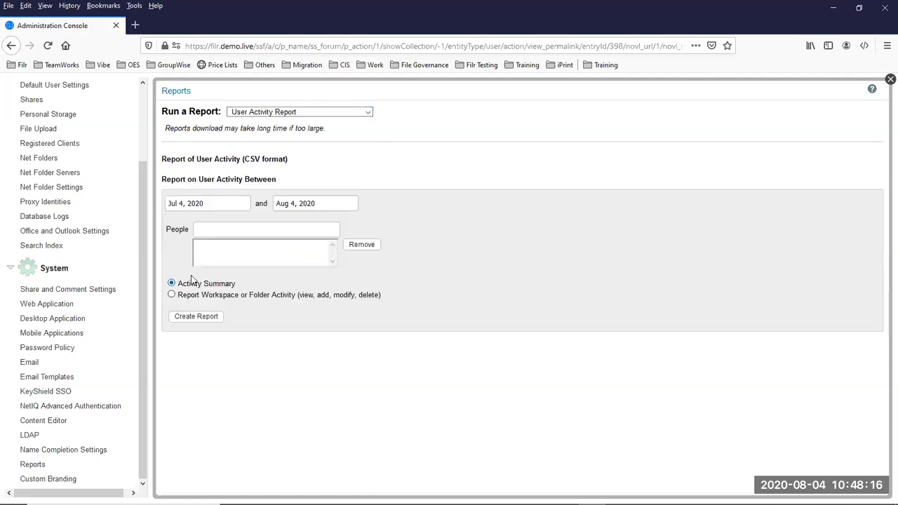
click(194, 298)
Step: Generate the report as CSV, open report.csv in Excel, and close the extra NetIQ sign-in window
click(197, 317)
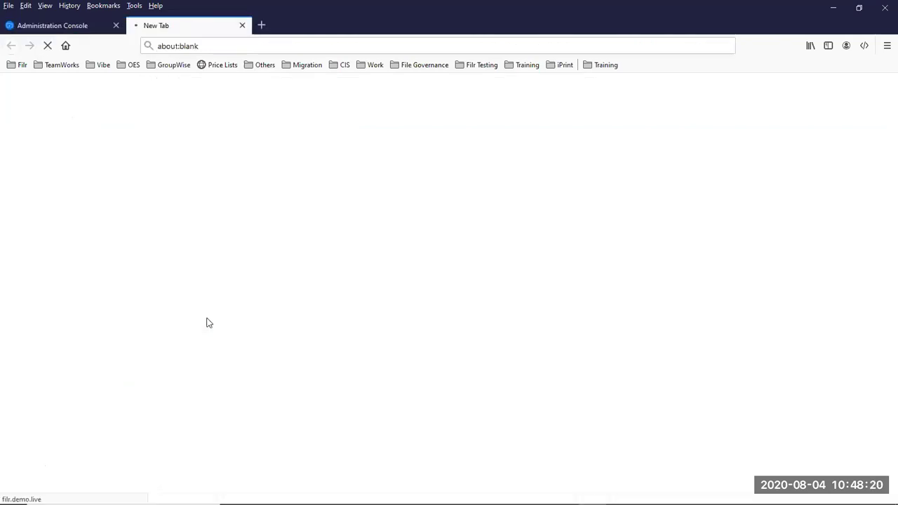
click(253, 261)
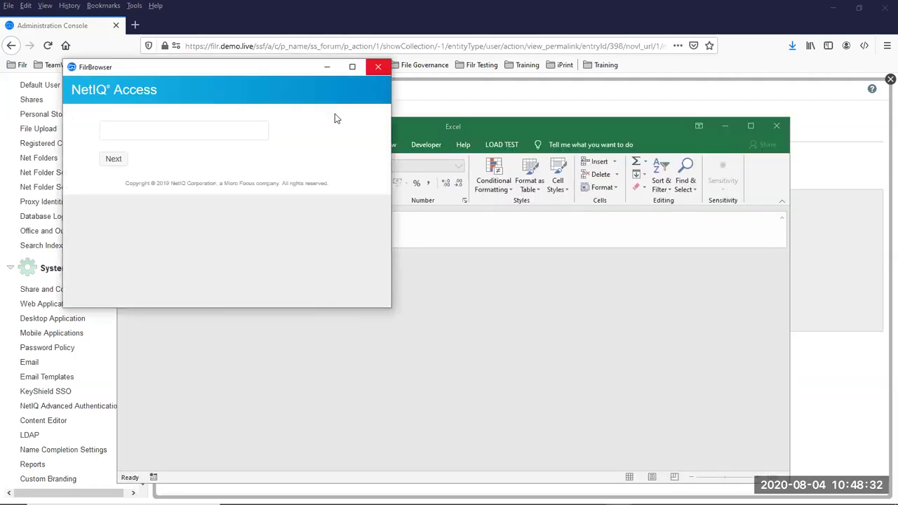
click(378, 67)
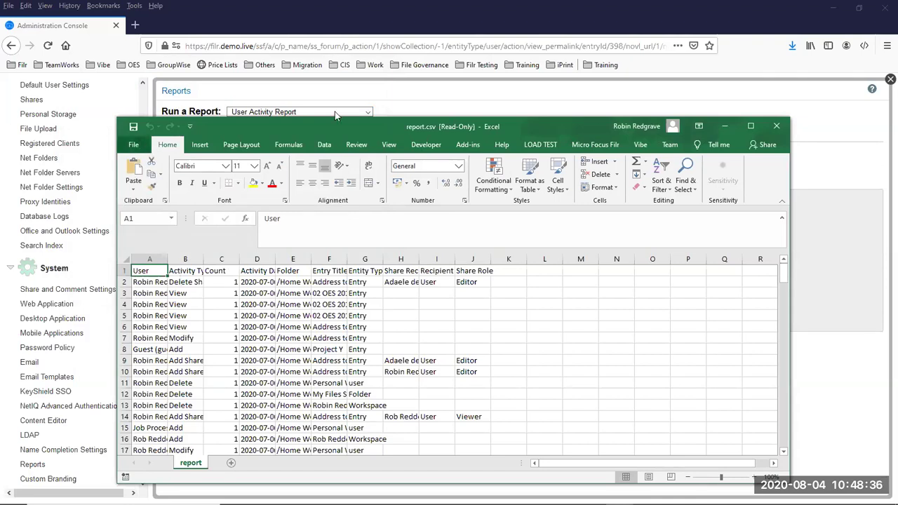
Step: Maximize Excel and AutoFit every column of report.csv to its contents
click(750, 125)
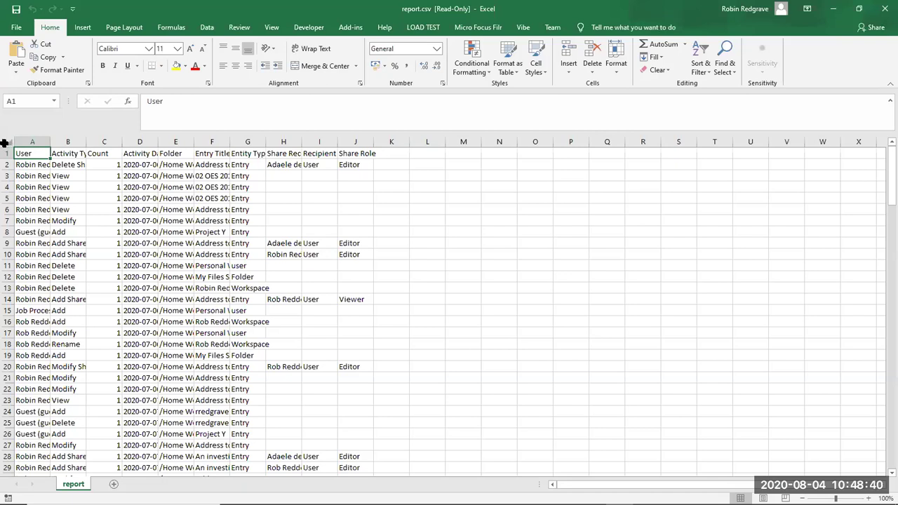
click(7, 142)
double_click(50, 142)
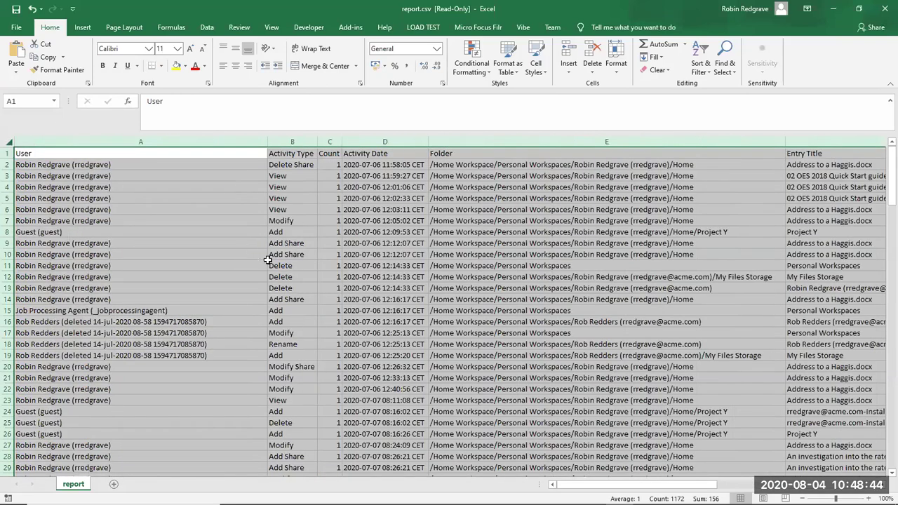
scroll(272, 176, down, 2)
scroll(272, 176, up, 2)
Step: Review the activity rows from row 3 to the latest records, then minimize Excel and close Reports
click(282, 176)
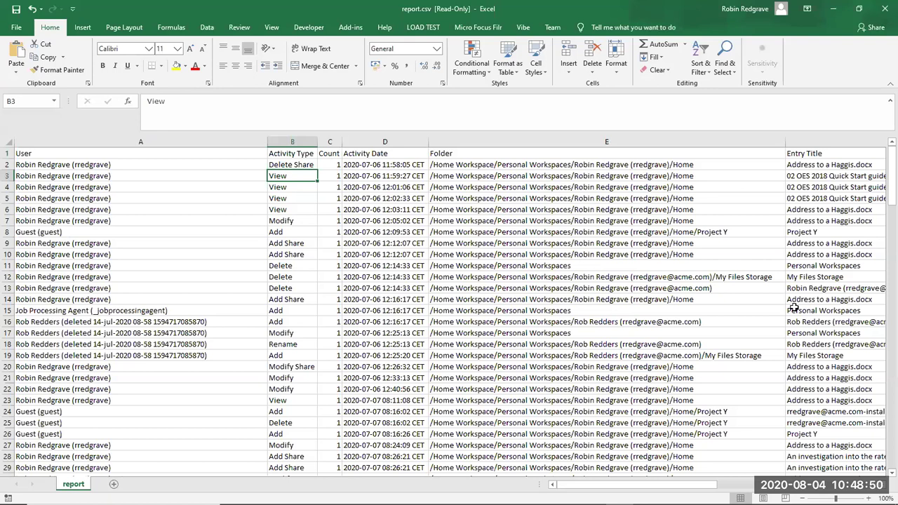
key(Down)
key(Left)
key(Right)
key(Right)
key(Right)
key(Right)
key(Right)
key(Left)
key(Left)
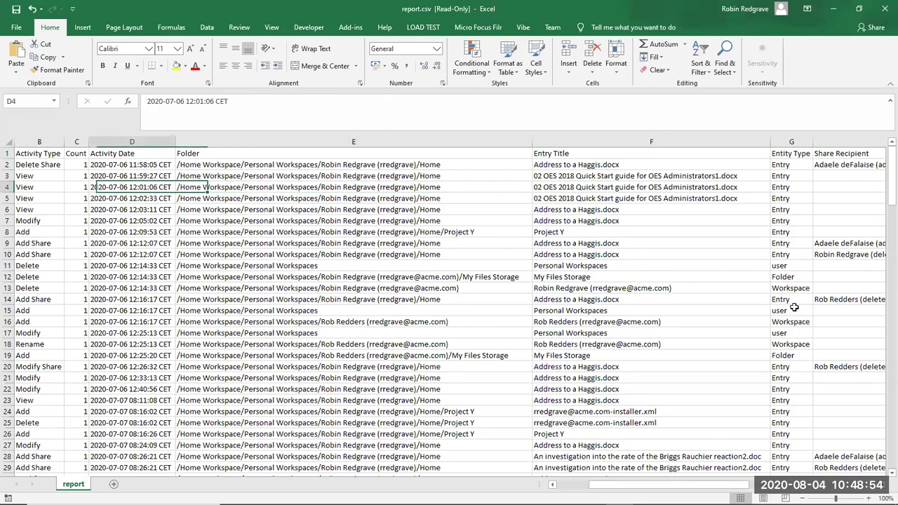
key(Left)
key(Left)
key(Left)
key(Down)
key(Down)
key(Down)
key(Down)
key(Down)
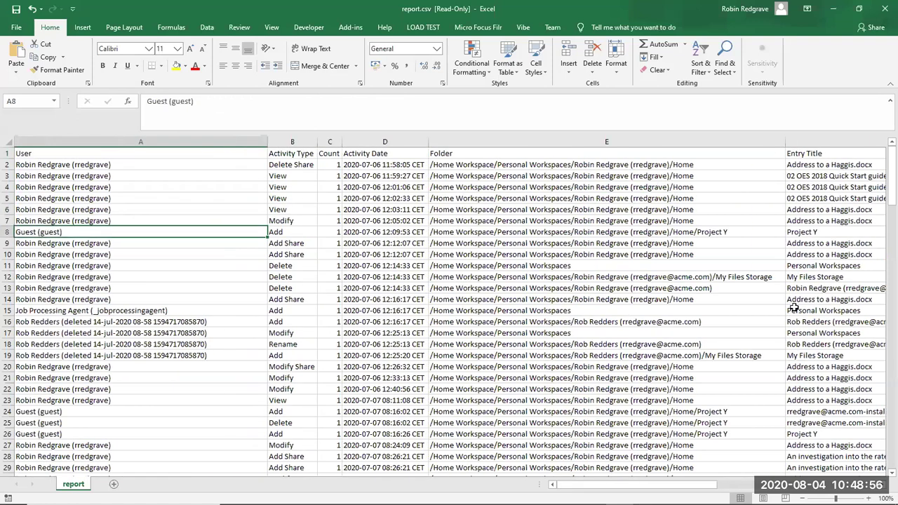
key(Right)
key(Right)
key(Right)
key(Right)
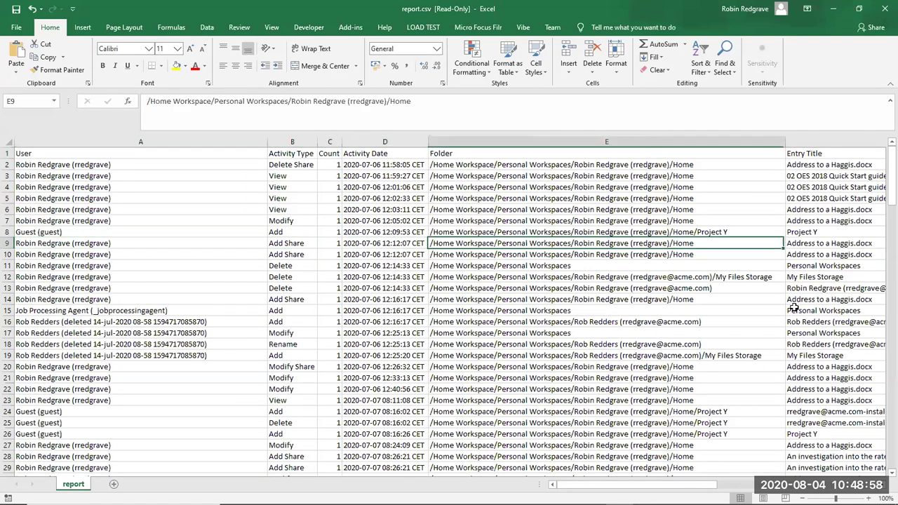
key(Right)
key(Right)
key(Right)
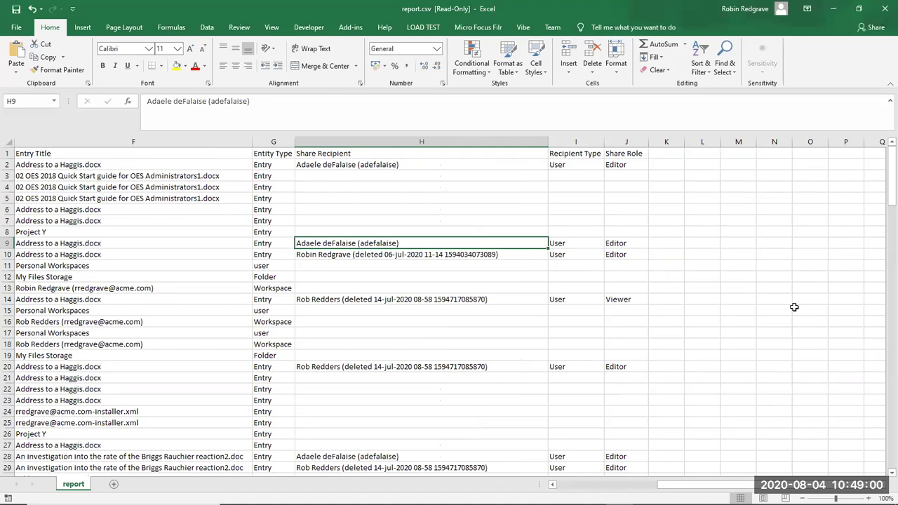
key(Left)
key(Left)
key(Left)
key(Left)
key(Left)
key(Left)
key(Left)
key(Down)
key(Down)
key(Down)
key(Down)
key(Down)
key(Down)
key(Down)
key(Down)
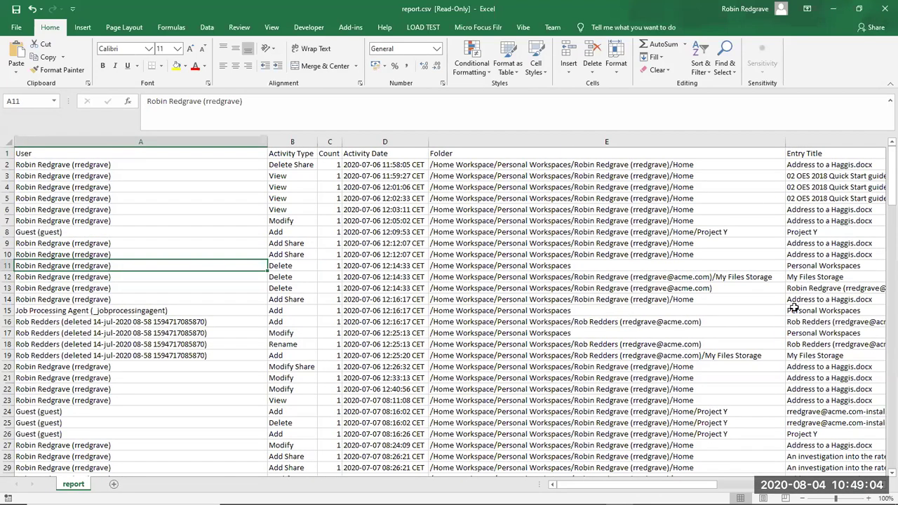
key(Down)
key(Down)
key(Down)
key(Down)
key(Down)
key(Down)
key(Down)
key(Down)
key(Down)
key(Down)
key(Down)
key(Up)
key(Up)
key(Up)
key(Up)
key(Down)
key(Down)
key(Down)
key(Down)
key(Down)
key(Down)
key(Down)
key(Down)
key(Down)
key(Down)
key(Down)
key(Down)
key(Down)
key(Down)
key(Down)
key(Down)
key(Down)
key(Down)
key(Down)
key(Down)
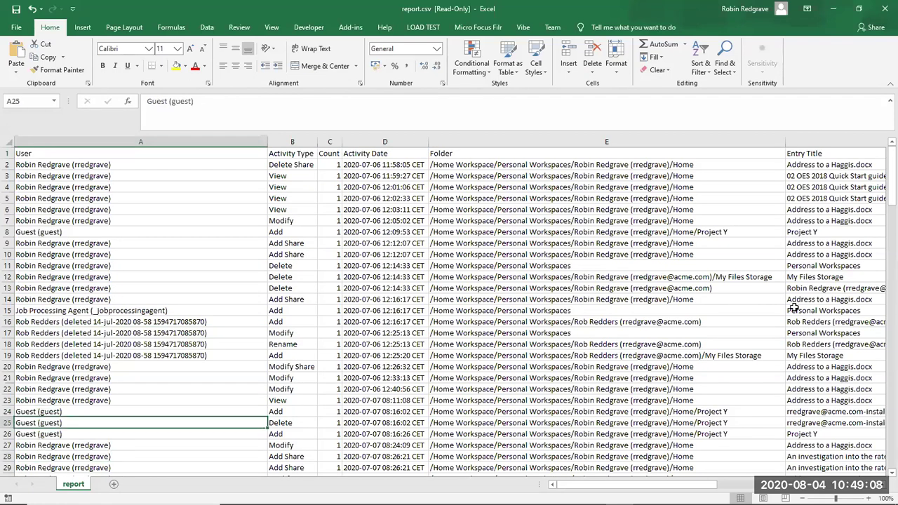
key(Down)
key(Down)
key(Down)
key(Down)
key(Down)
key(Down)
key(Down)
key(Down)
key(Down)
key(Down)
key(Down)
key(Down)
key(Down)
key(Down)
key(Down)
key(Down)
key(Down)
key(Down)
key(Down)
key(Down)
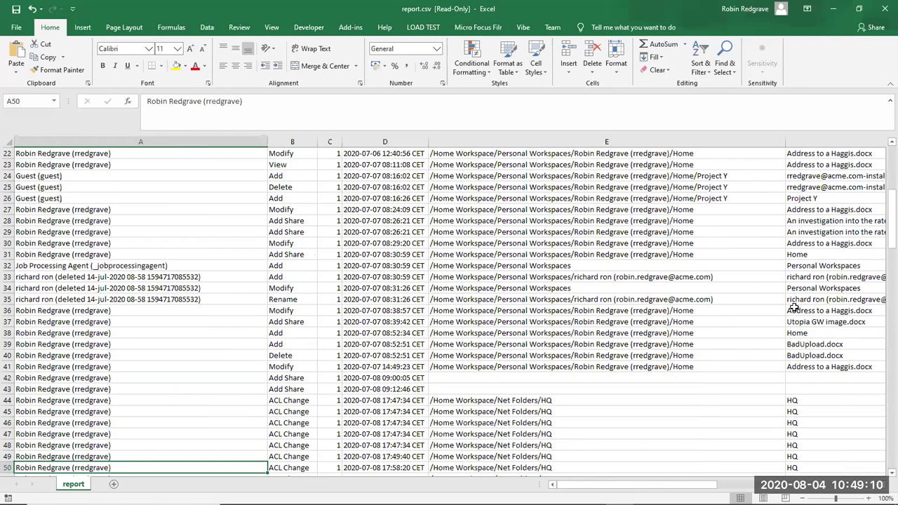
key(Down)
key(Down)
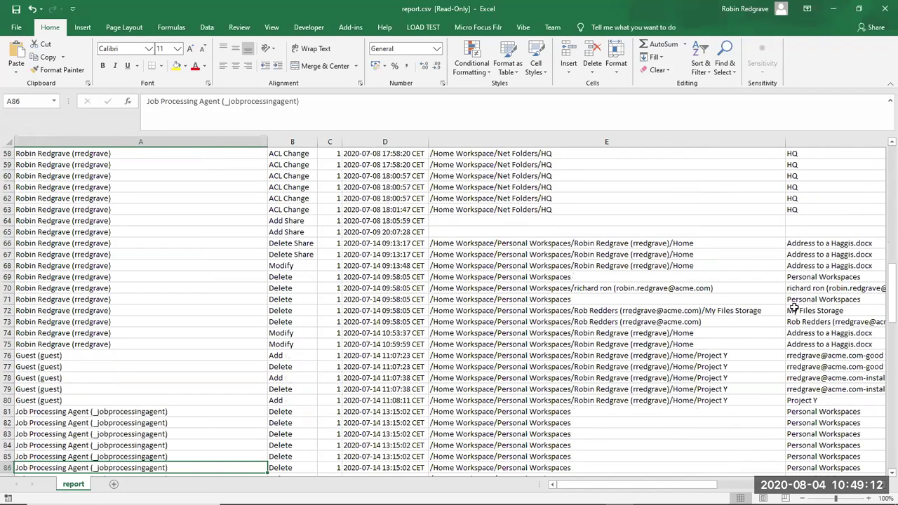
key(Down)
key(Down)
key(Down)
key(Down)
key(Down)
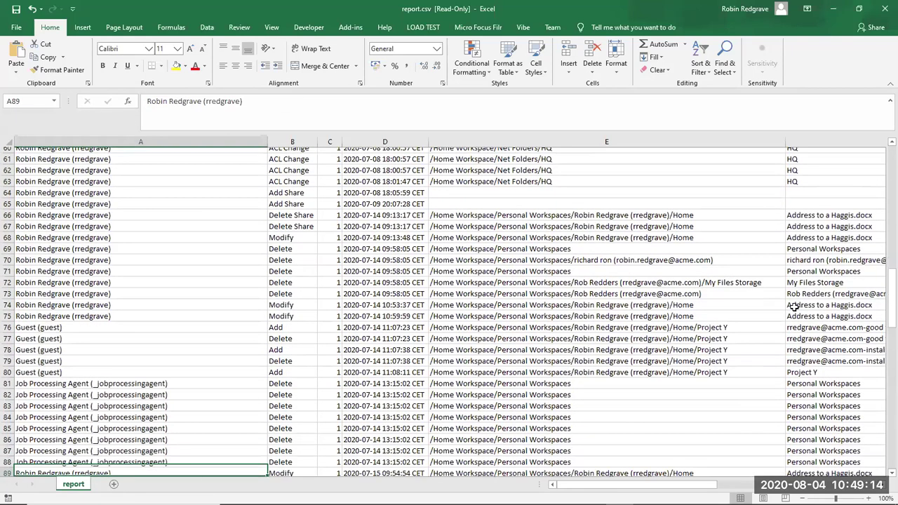
key(Down)
key(Down)
key(Down)
key(Down)
key(Down)
key(Down)
key(Down)
key(Down)
key(Down)
key(Down)
key(Down)
key(Down)
key(Down)
key(Down)
key(Down)
key(Down)
key(Down)
key(Down)
key(Down)
key(Down)
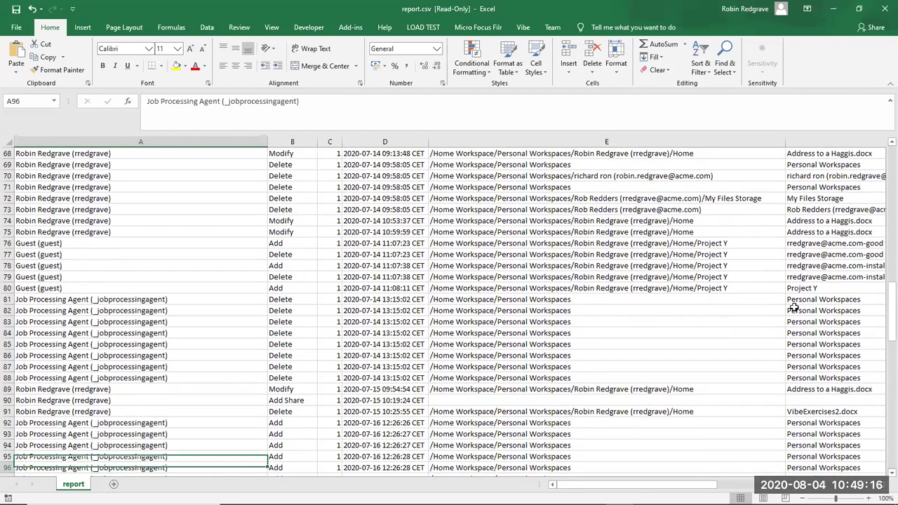
key(Down)
key(Down)
key(Down)
key(Down)
key(Down)
key(Down)
key(Down)
key(Down)
key(Down)
key(Down)
key(Down)
key(Down)
key(Down)
key(Down)
key(Down)
key(Down)
key(Down)
key(Down)
key(Down)
key(Down)
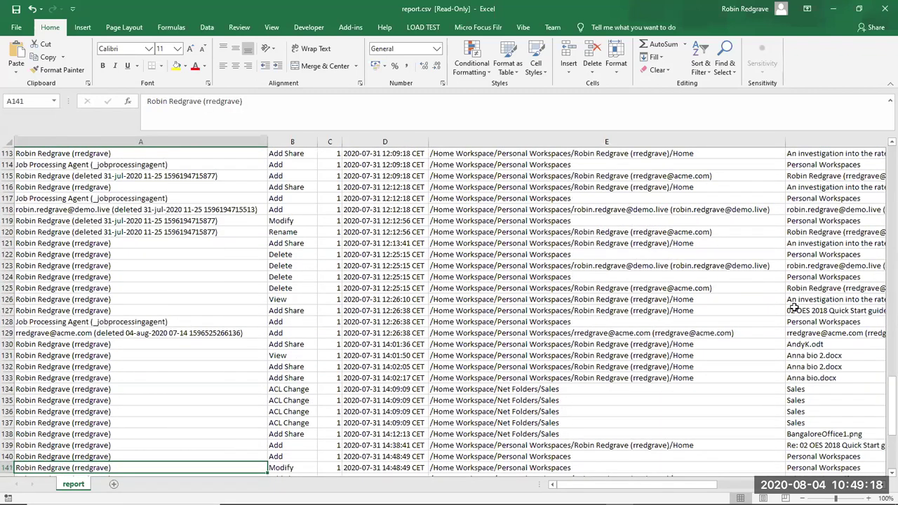
key(Up)
key(Up)
key(Up)
key(Up)
key(Up)
key(Up)
key(Up)
key(Up)
key(Up)
key(Up)
key(Up)
key(Up)
key(Up)
key(Up)
key(Up)
key(Up)
key(Up)
key(Up)
key(Up)
key(Up)
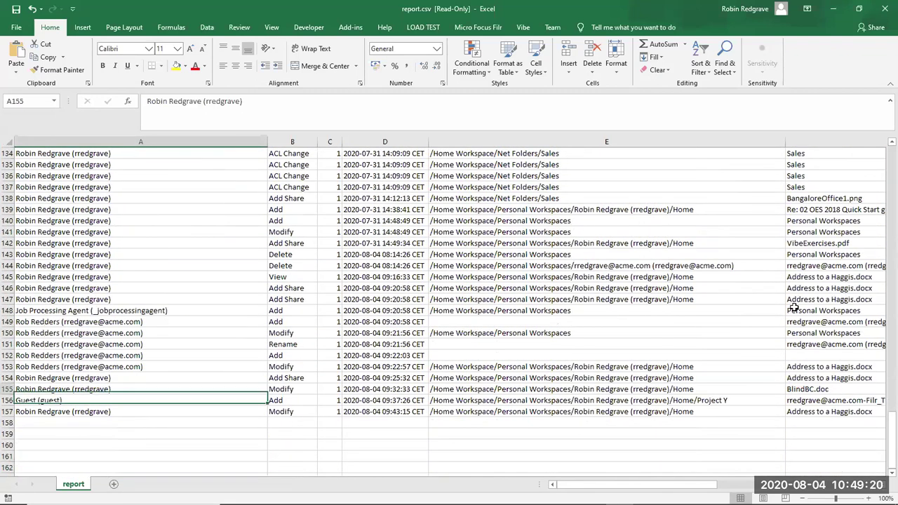
key(Up)
key(Up)
key(Up)
key(Up)
key(Up)
key(Up)
key(Up)
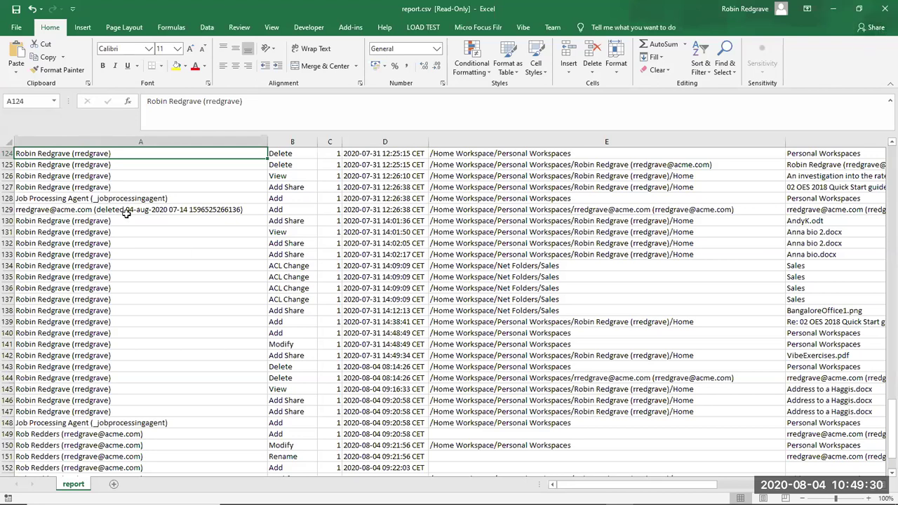
click(835, 12)
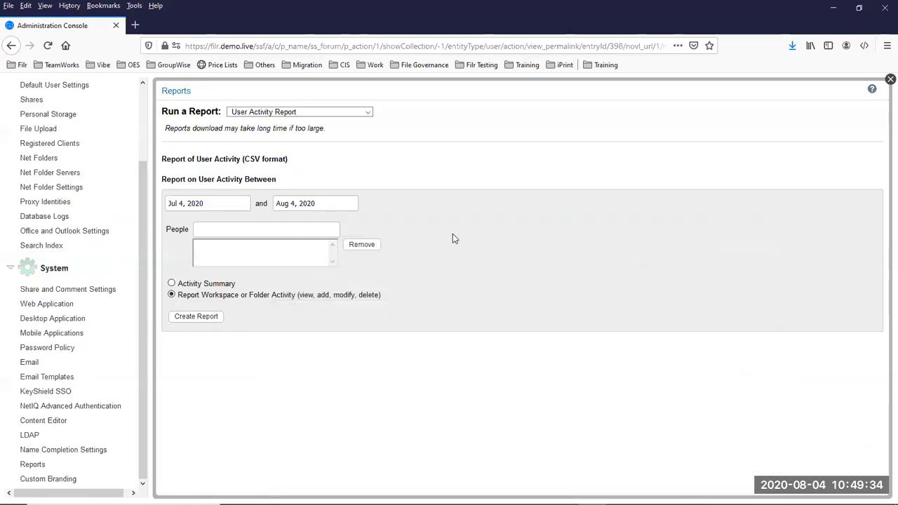
click(889, 80)
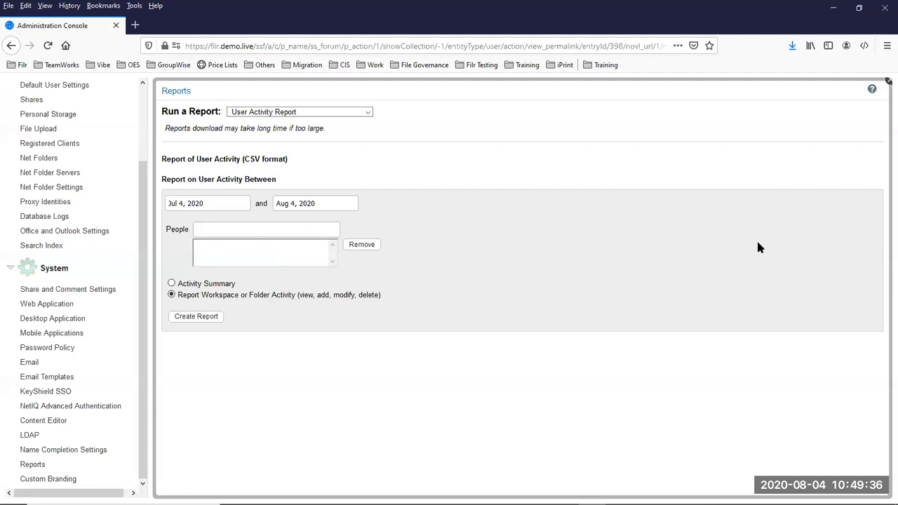